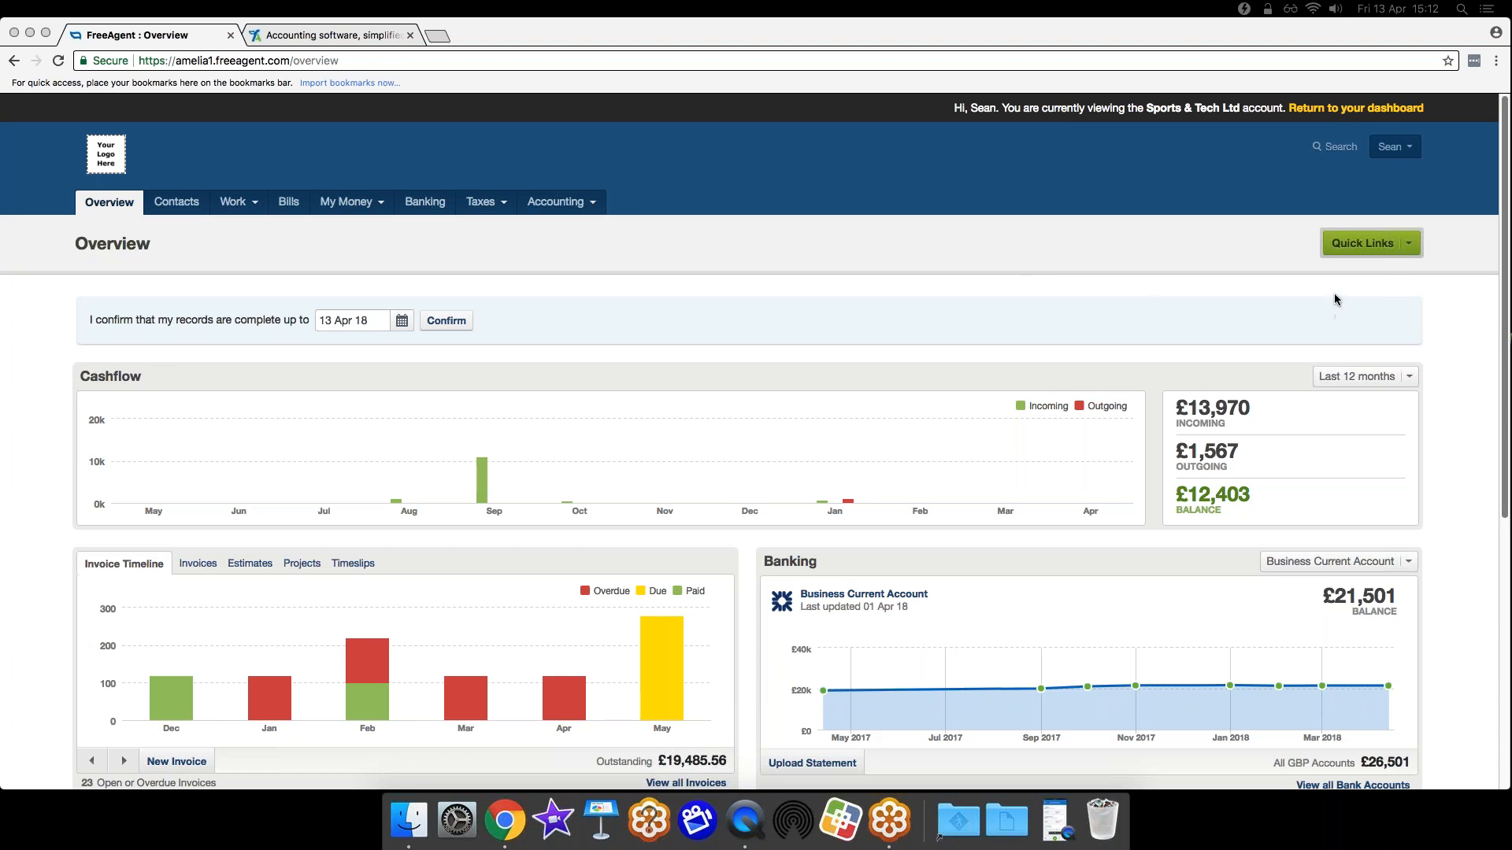
{"action": "left_click", "coordinate": [1397, 253]}
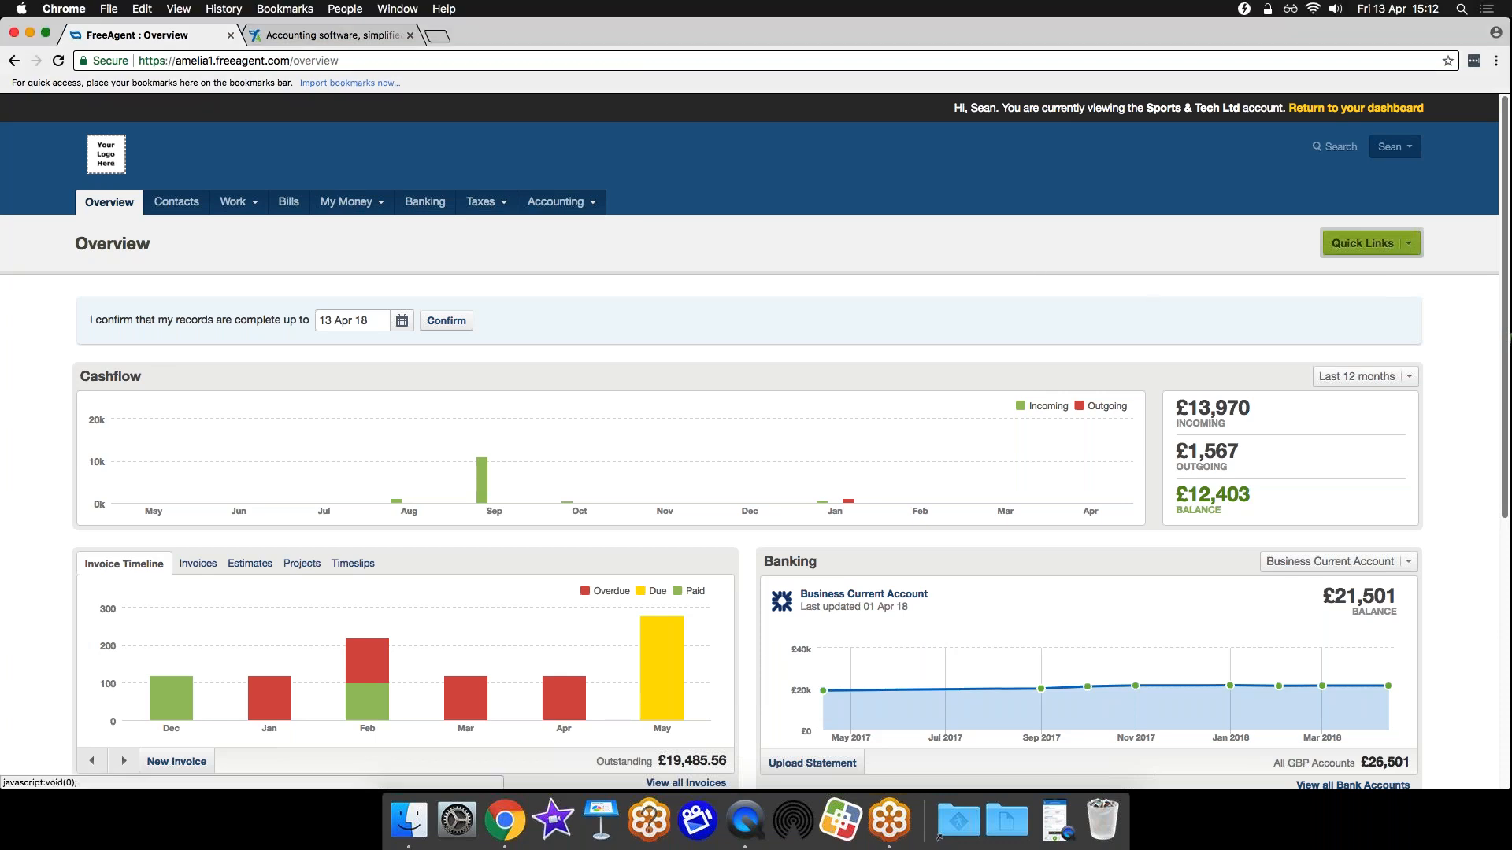
{"action": "left_click", "coordinate": [1400, 244]}
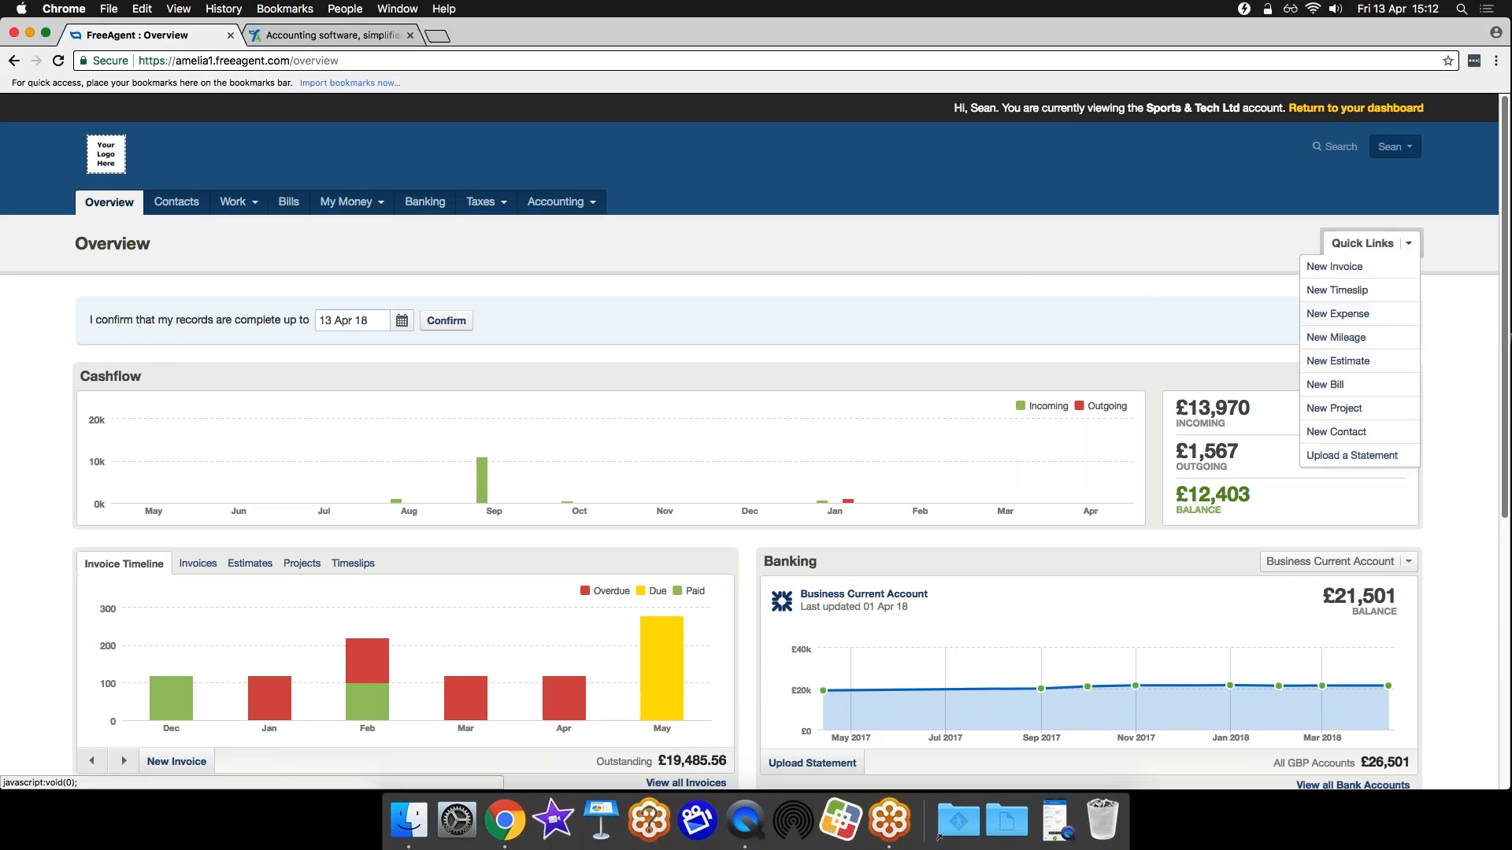
{"action": "left_click", "coordinate": [939, 277]}
Start a new invoice and assign it to the contact listed directly after Euro Group
{"action": "mouse_move", "coordinate": [234, 203]}
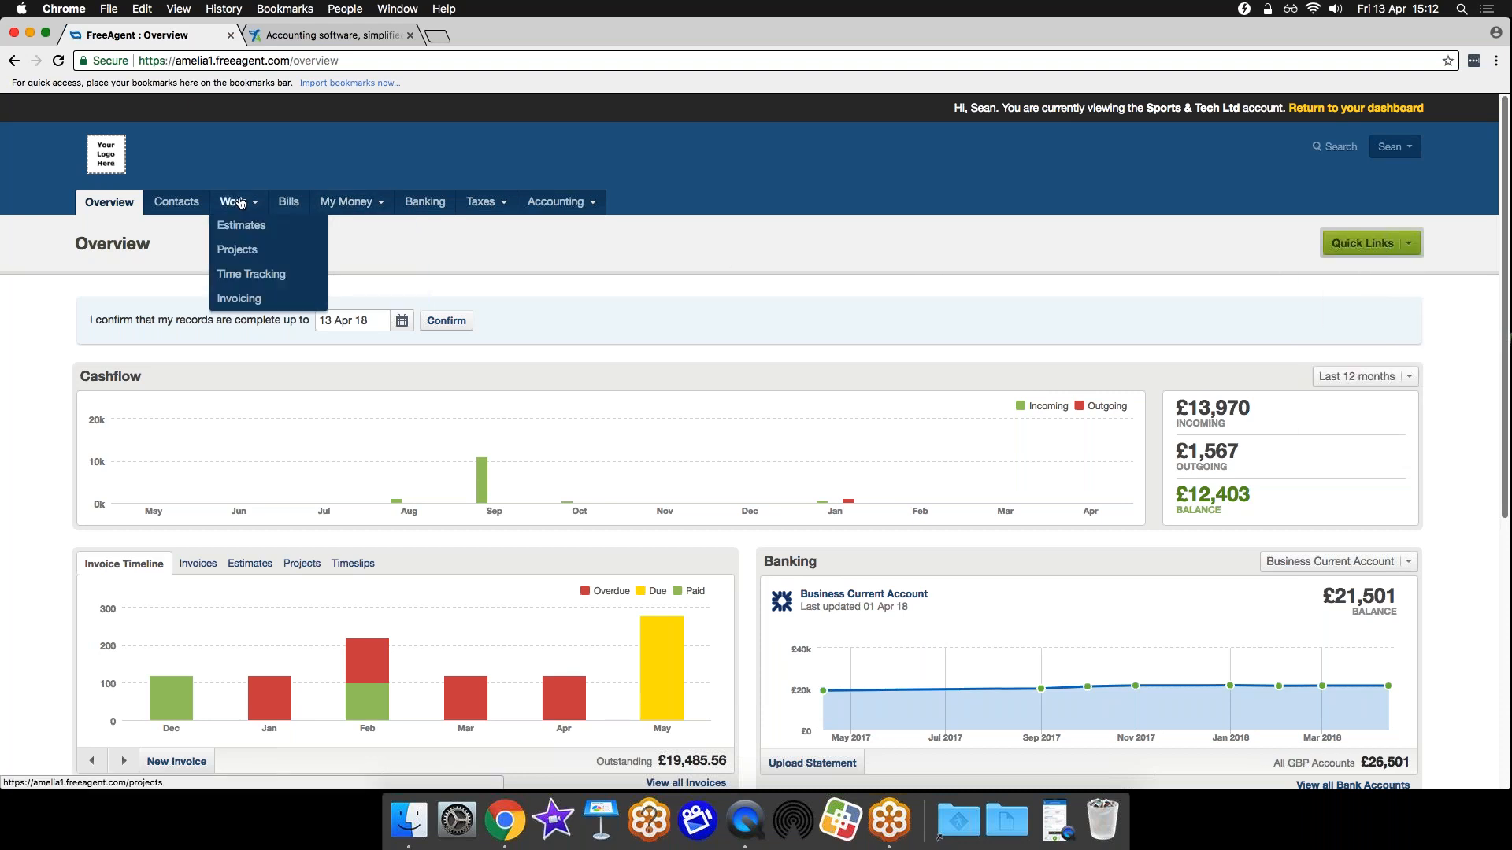
{"action": "left_click", "coordinate": [246, 300]}
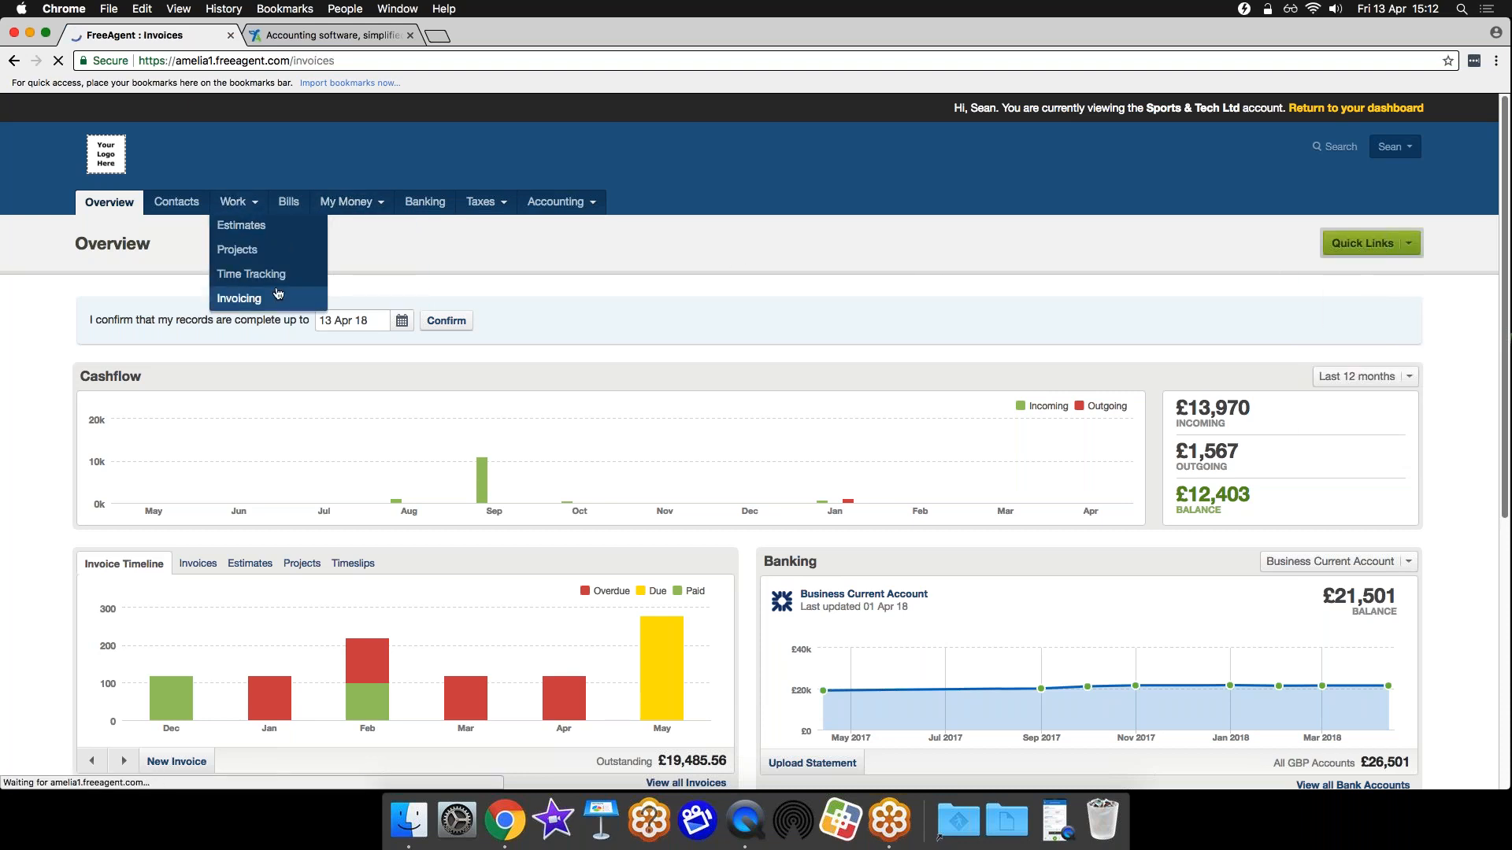
{"action": "left_click", "coordinate": [1370, 276]}
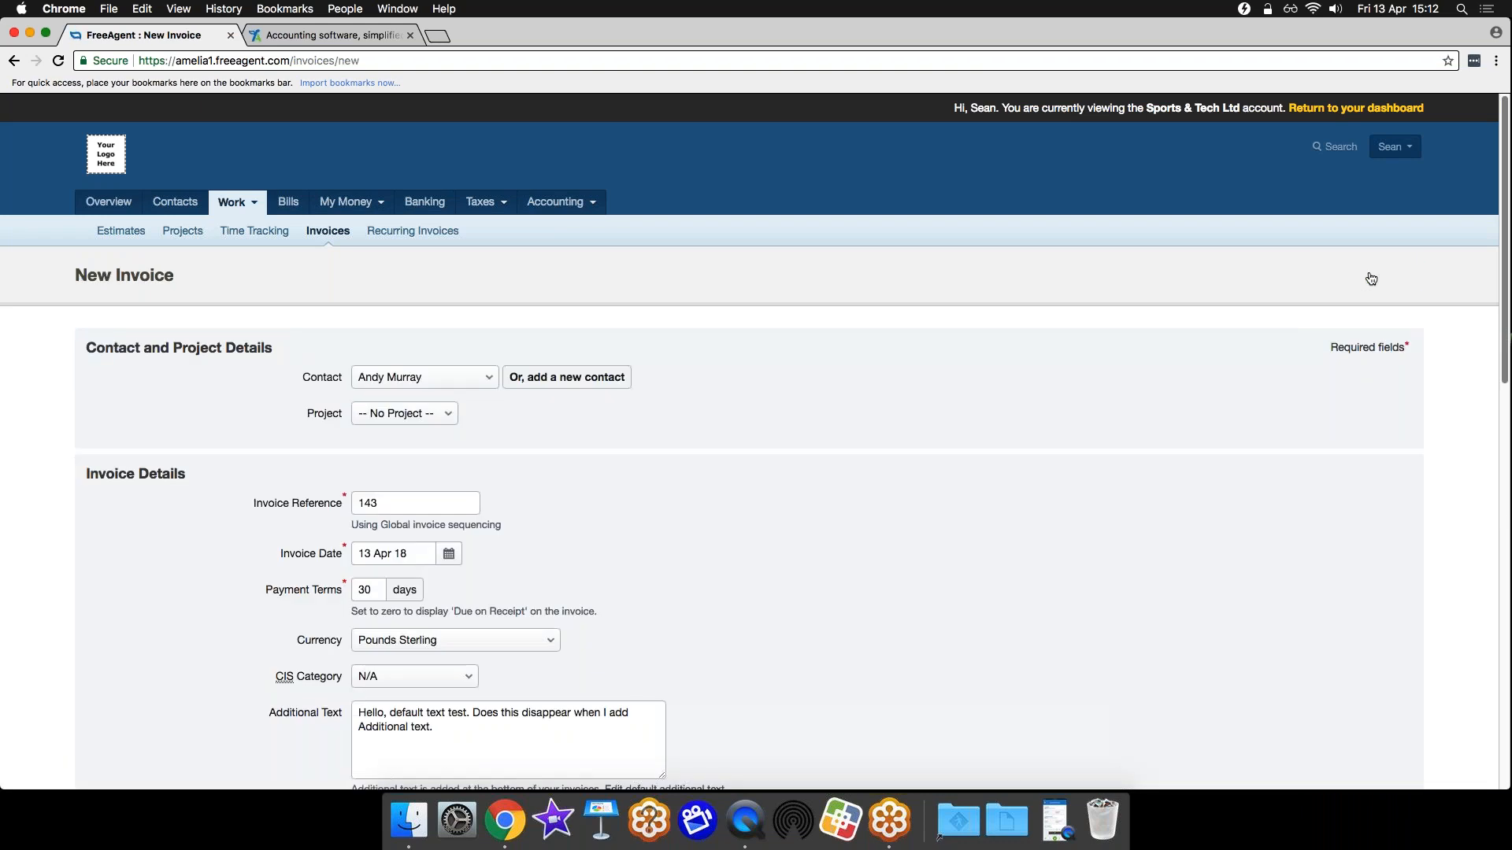
{"action": "scroll", "coordinate": [696, 394], "scroll_direction": "down", "scroll_amount": 3}
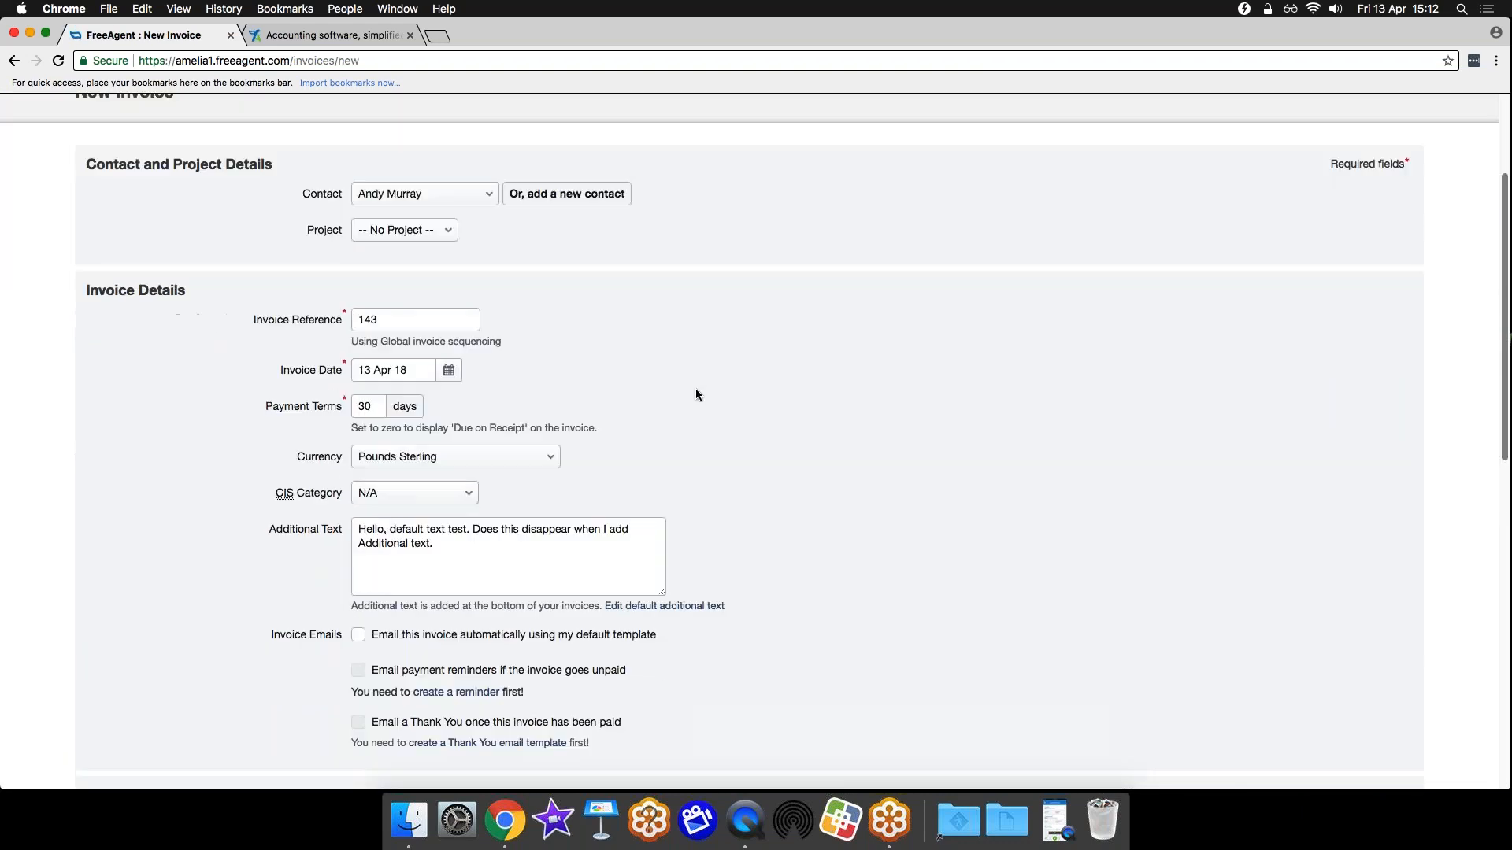
{"action": "left_click", "coordinate": [484, 197]}
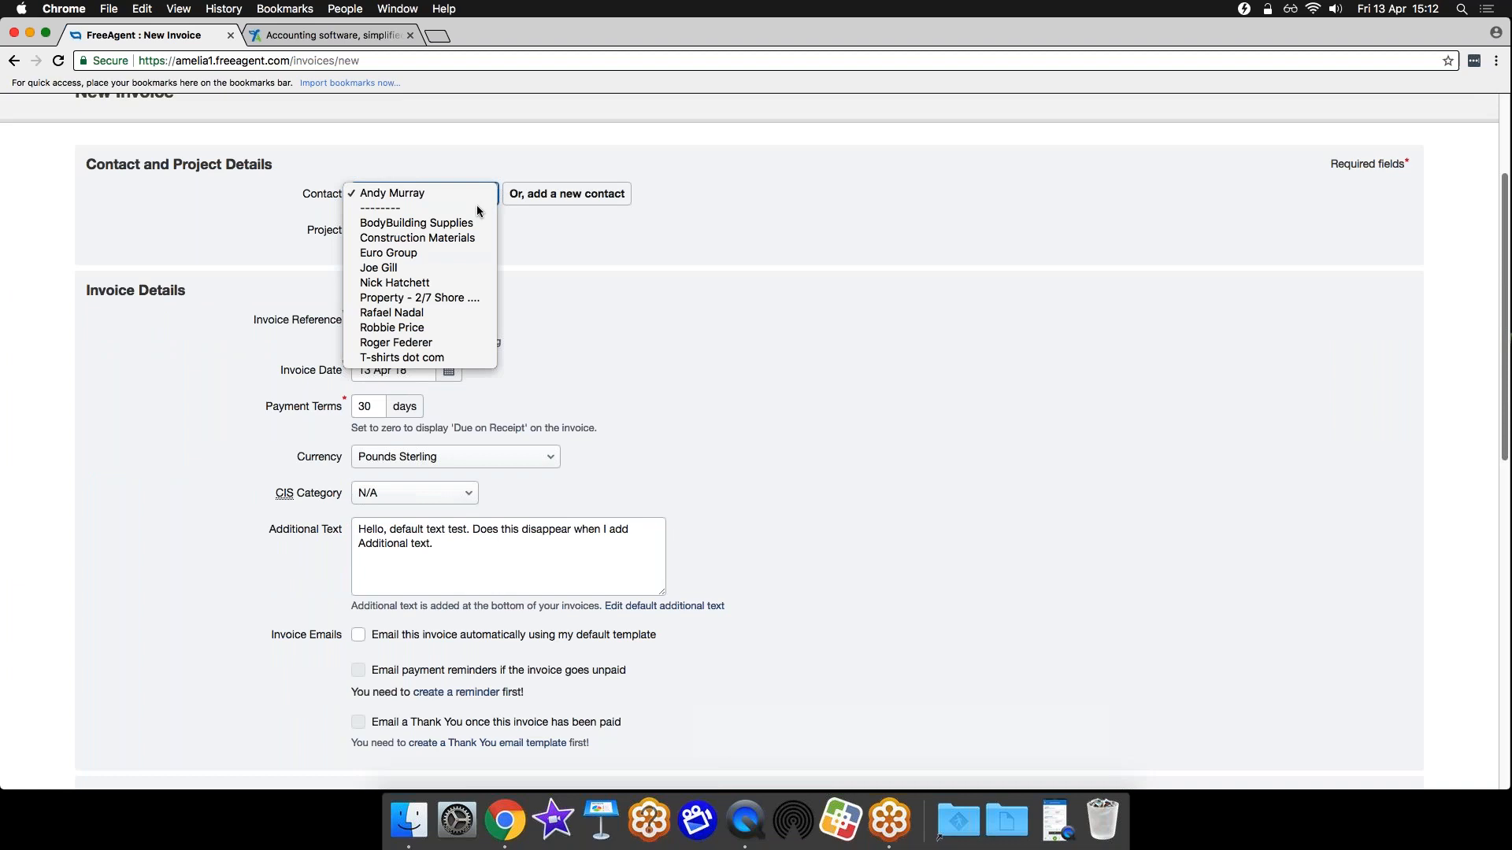
{"action": "left_click", "coordinate": [465, 267]}
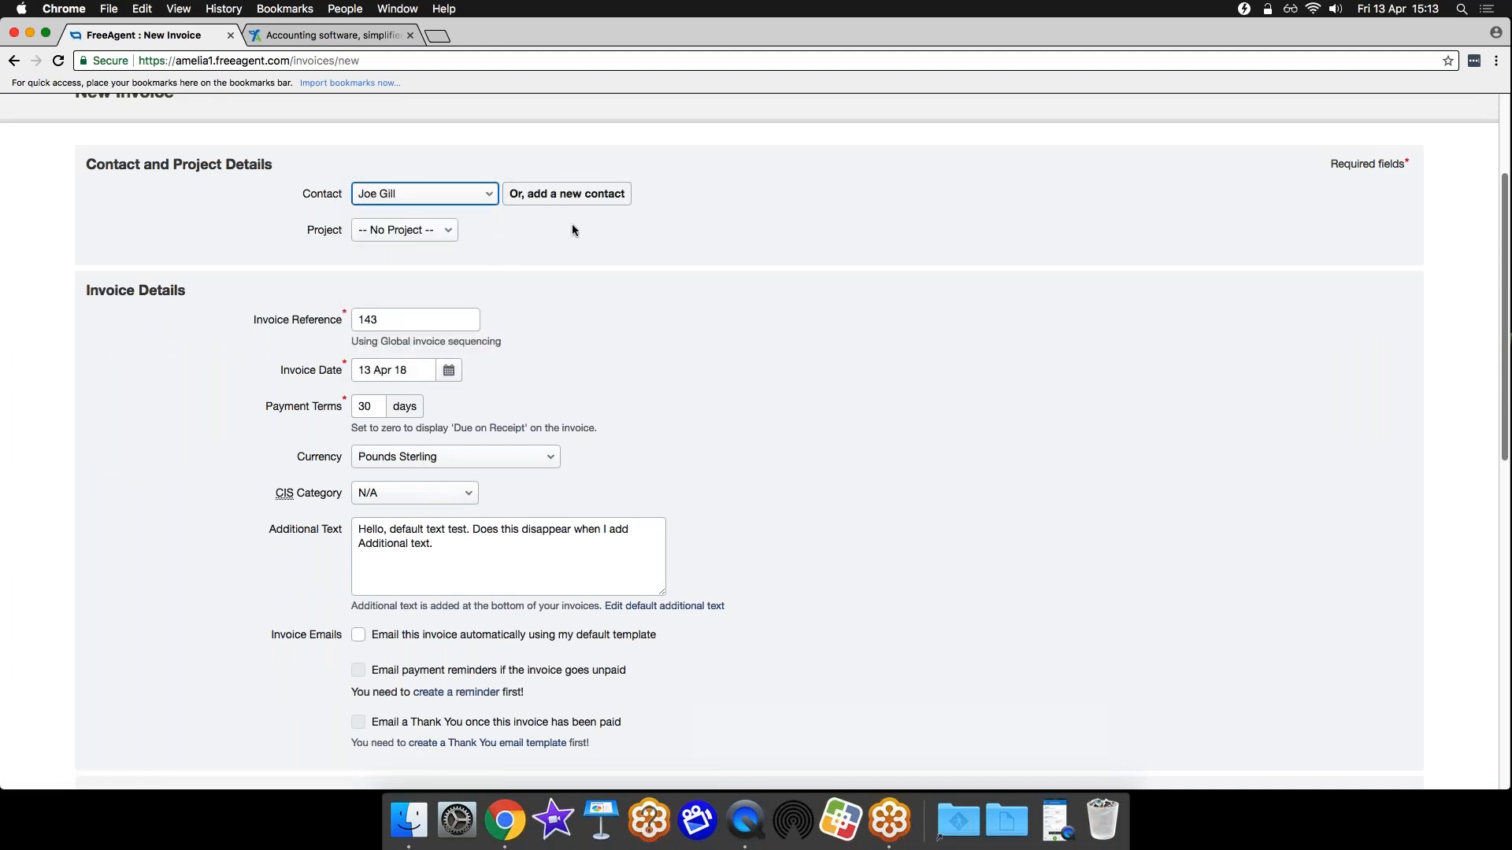
Review the project and currency choices available for the new invoice, keeping No Project and Pounds Sterling
{"action": "left_click", "coordinate": [447, 230]}
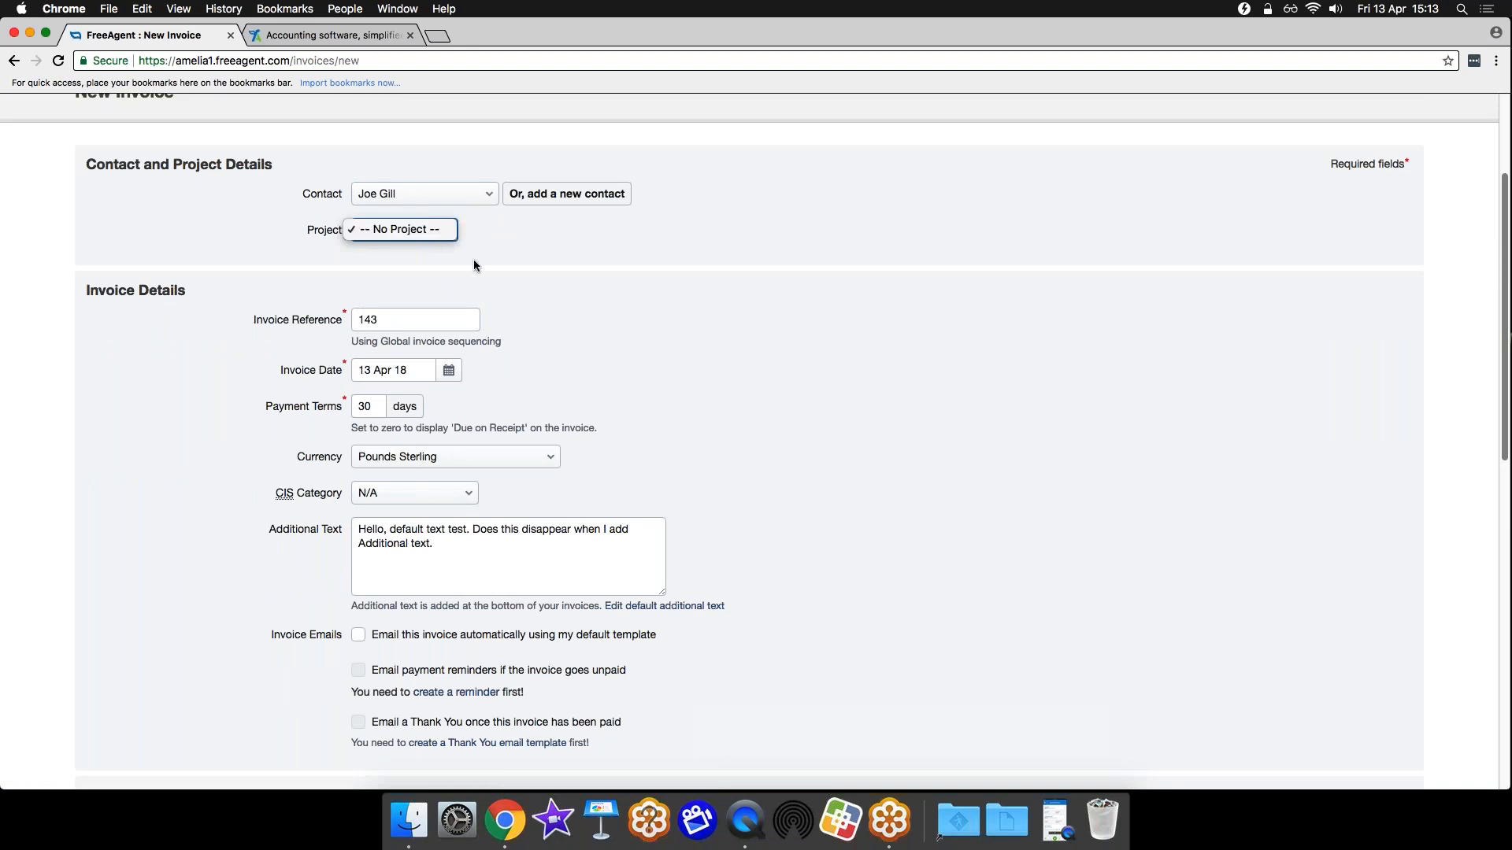
{"action": "left_click", "coordinate": [508, 236]}
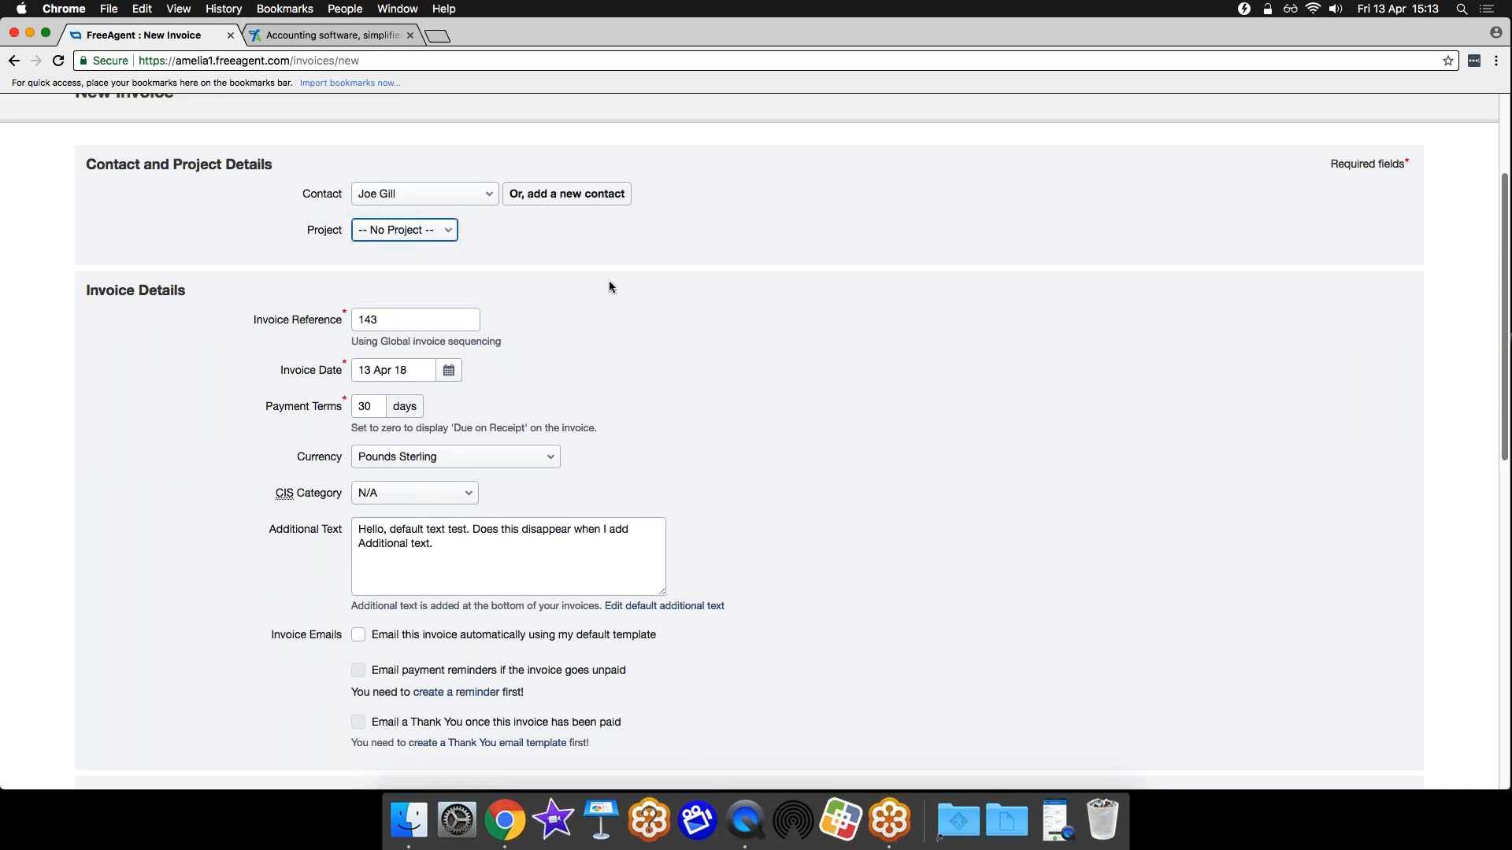
{"action": "scroll", "coordinate": [612, 288], "scroll_direction": "down", "scroll_amount": 1}
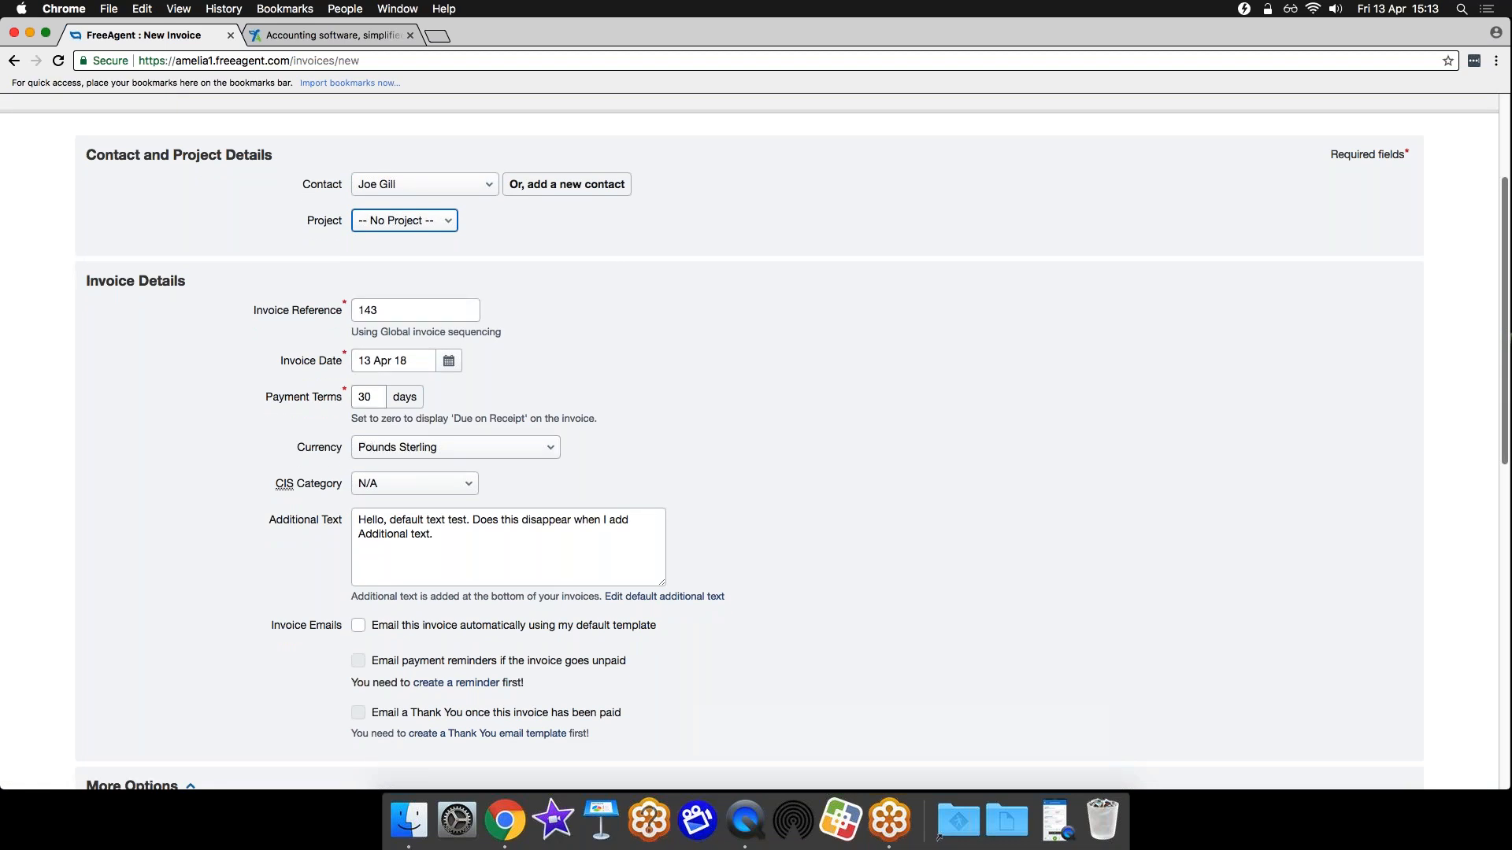
{"action": "left_click", "coordinate": [551, 447]}
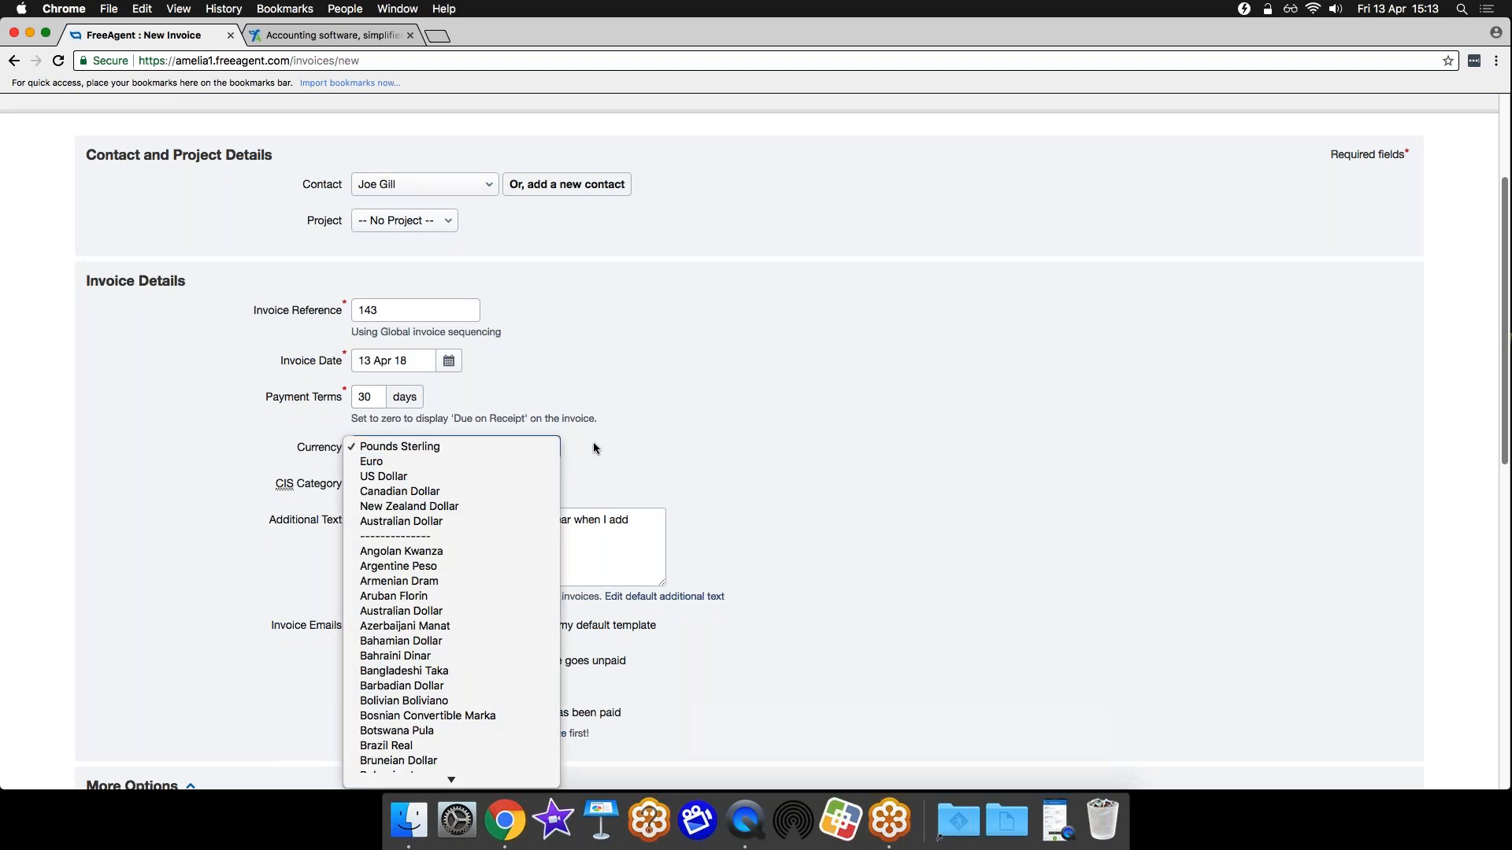
{"action": "left_click", "coordinate": [613, 435]}
{"action": "scroll", "coordinate": [606, 436], "scroll_direction": "down", "scroll_amount": 10}
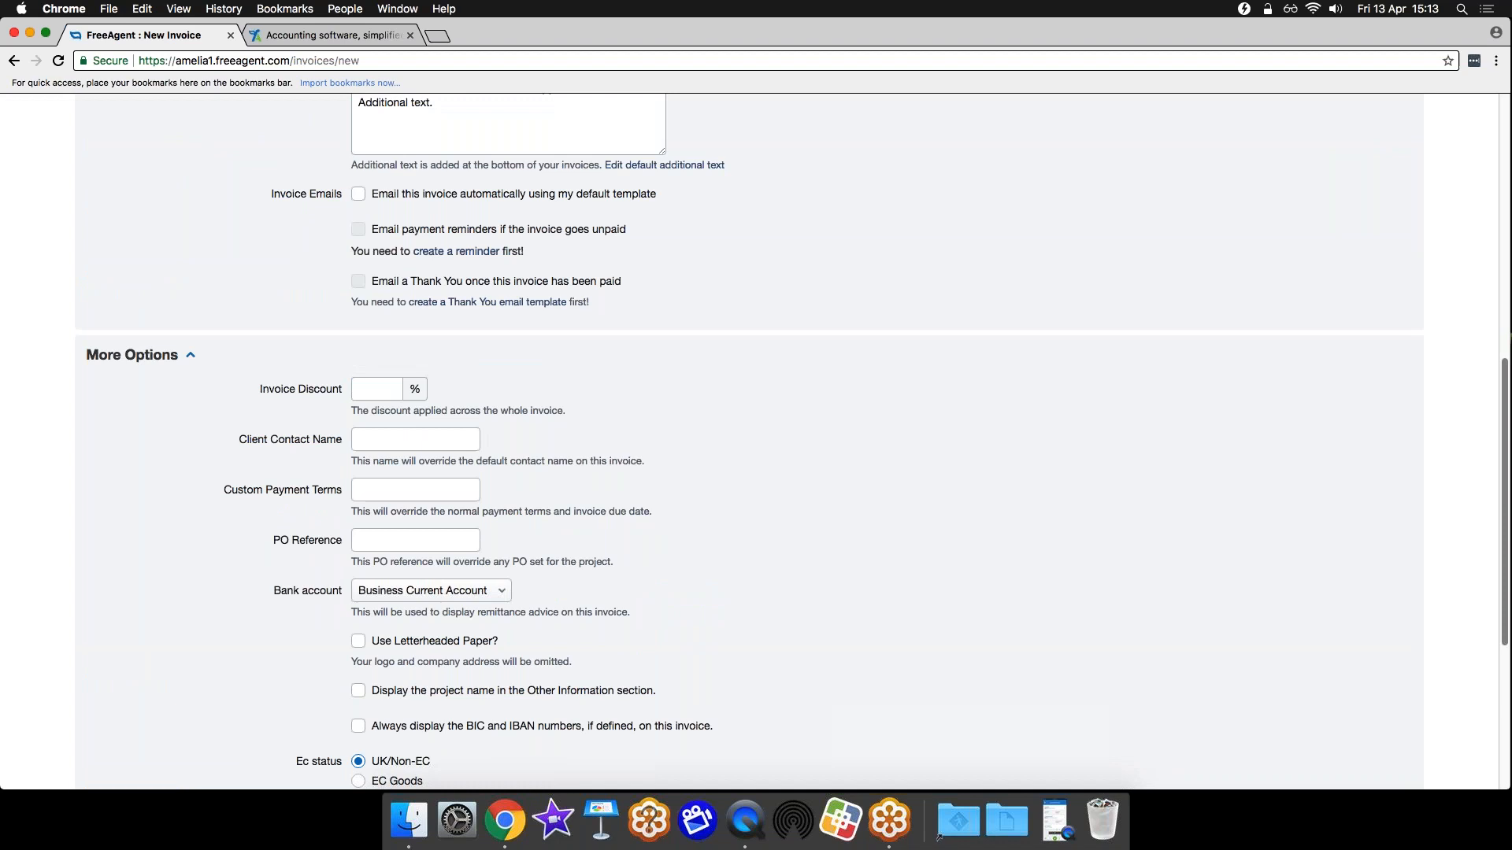
Leave automatic emailing of the invoice switched off and create the draft invoice
{"action": "left_click", "coordinate": [359, 195]}
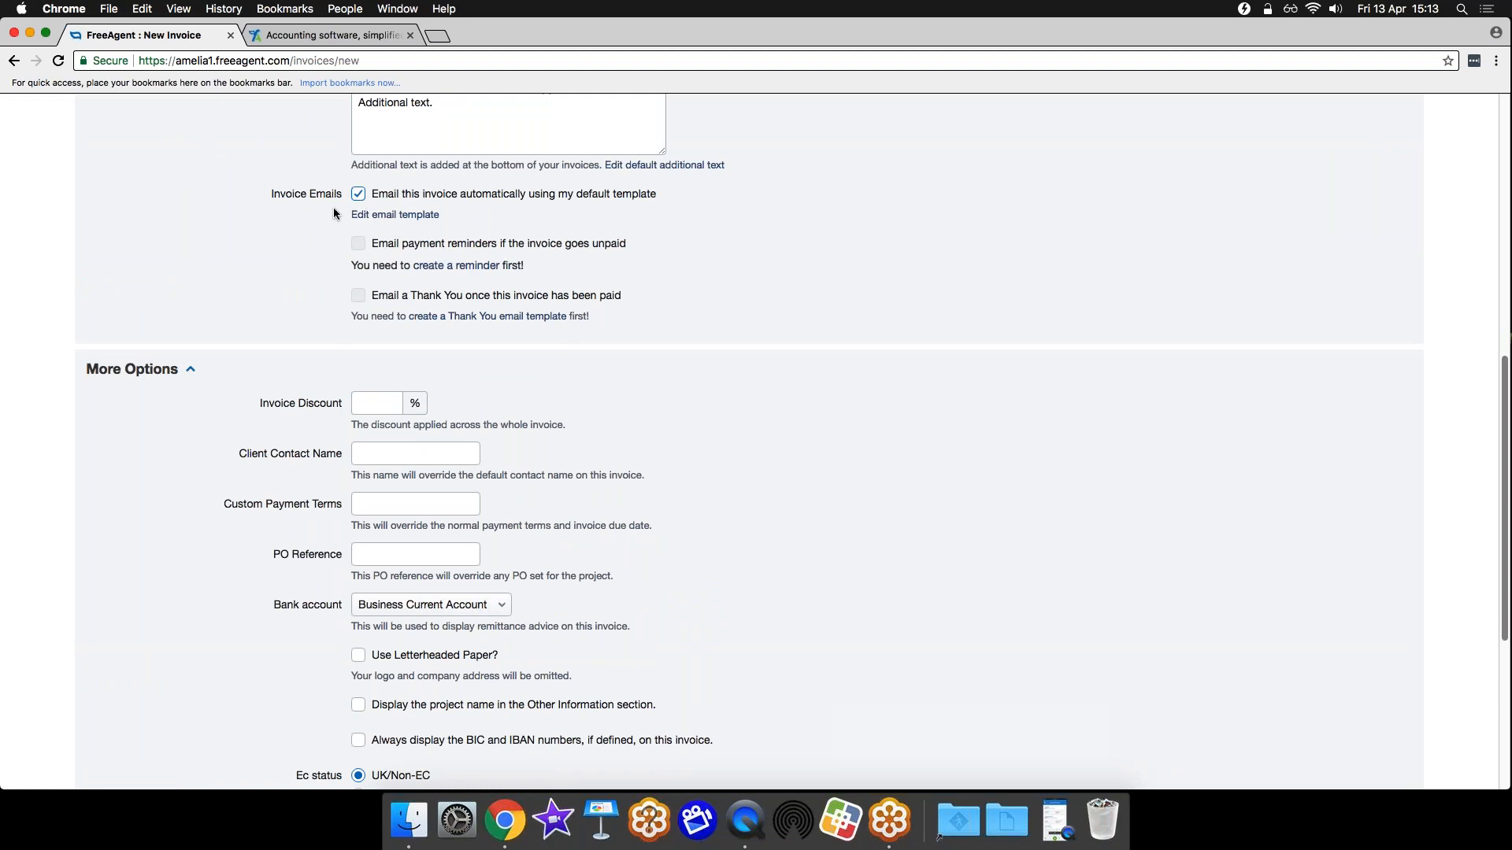
{"action": "left_click", "coordinate": [358, 195]}
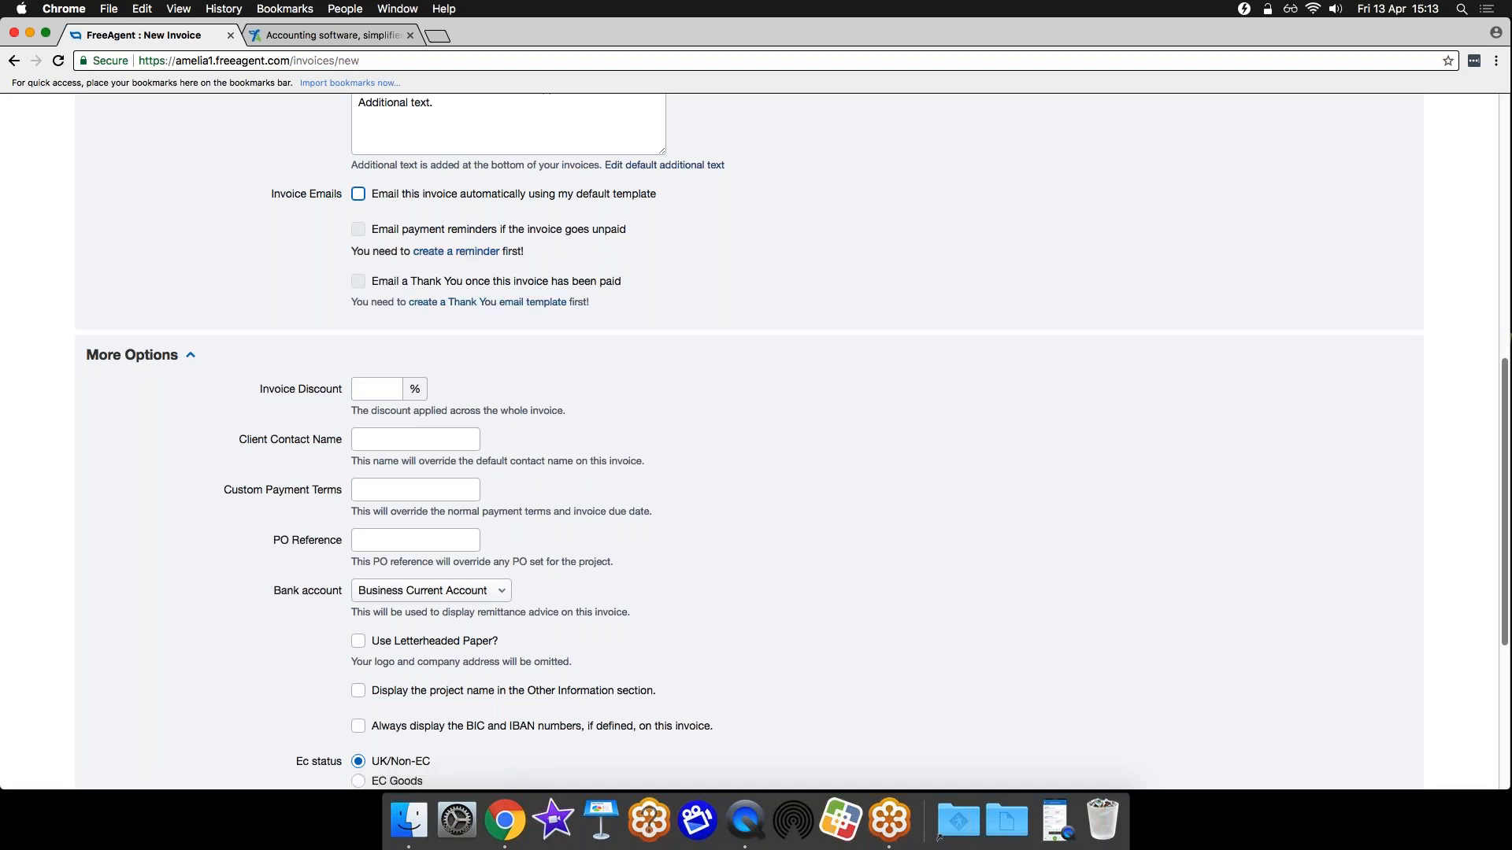
{"action": "scroll", "coordinate": [484, 312], "scroll_direction": "down", "scroll_amount": 5}
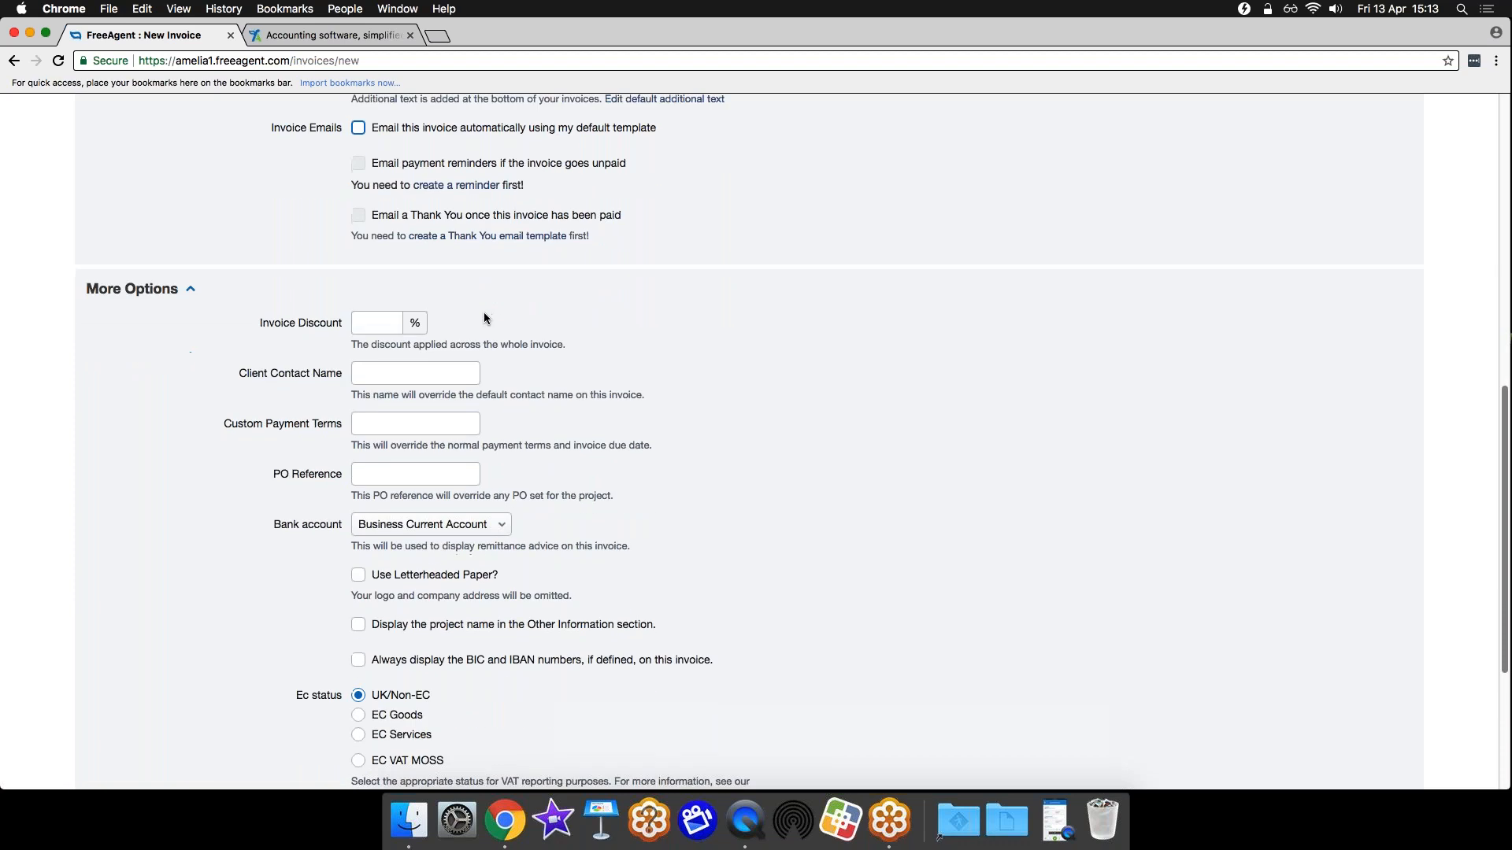
{"action": "left_click", "coordinate": [455, 619]}
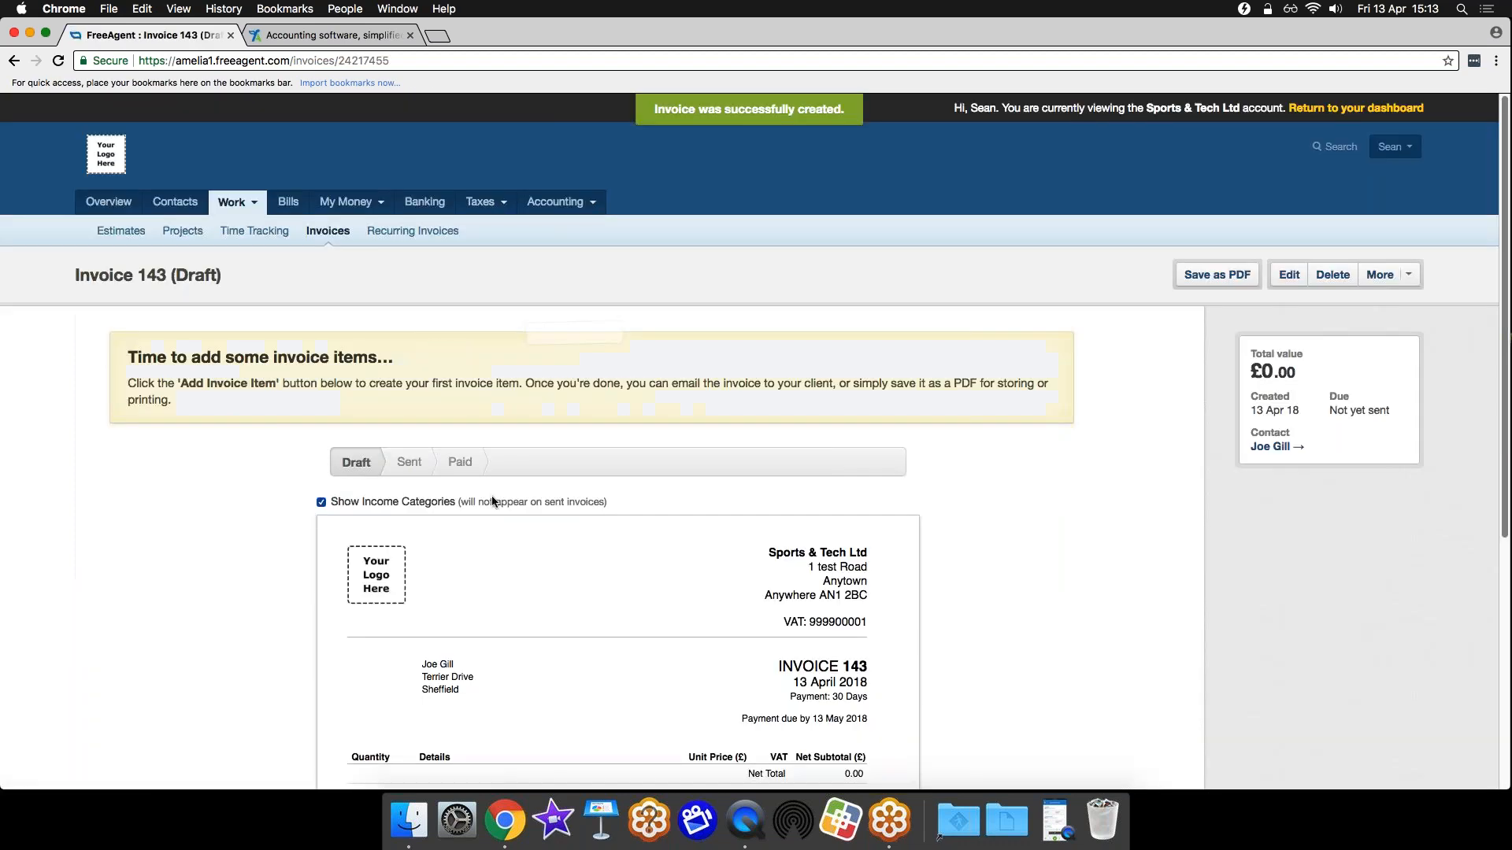
Begin an invoice item on the draft with the unit Services and the details "Labour Costs"
{"action": "scroll", "coordinate": [540, 422], "scroll_direction": "down", "scroll_amount": 3}
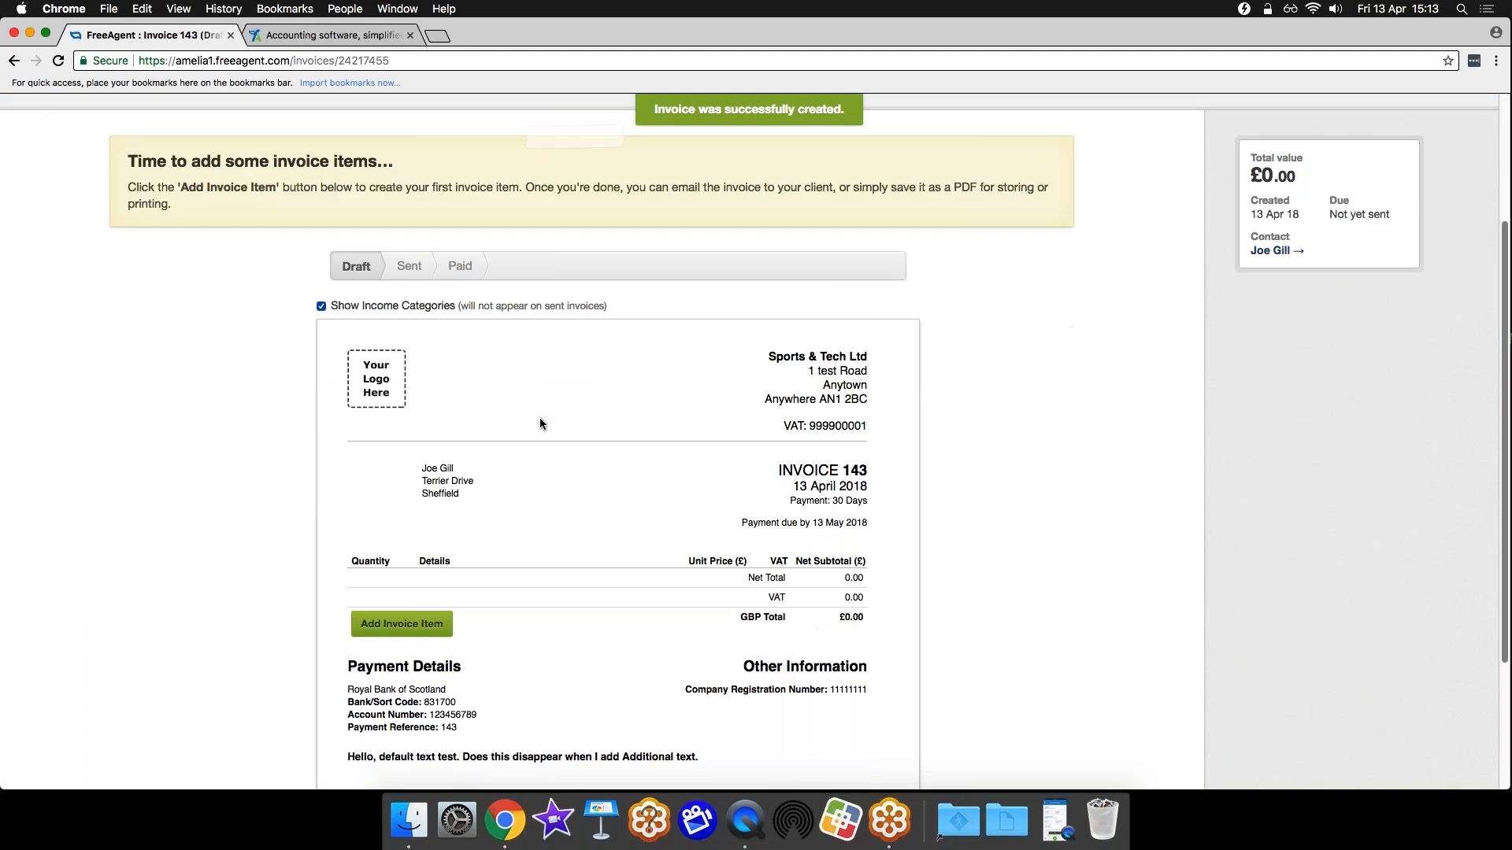
{"action": "scroll", "coordinate": [533, 415], "scroll_direction": "down", "scroll_amount": 1}
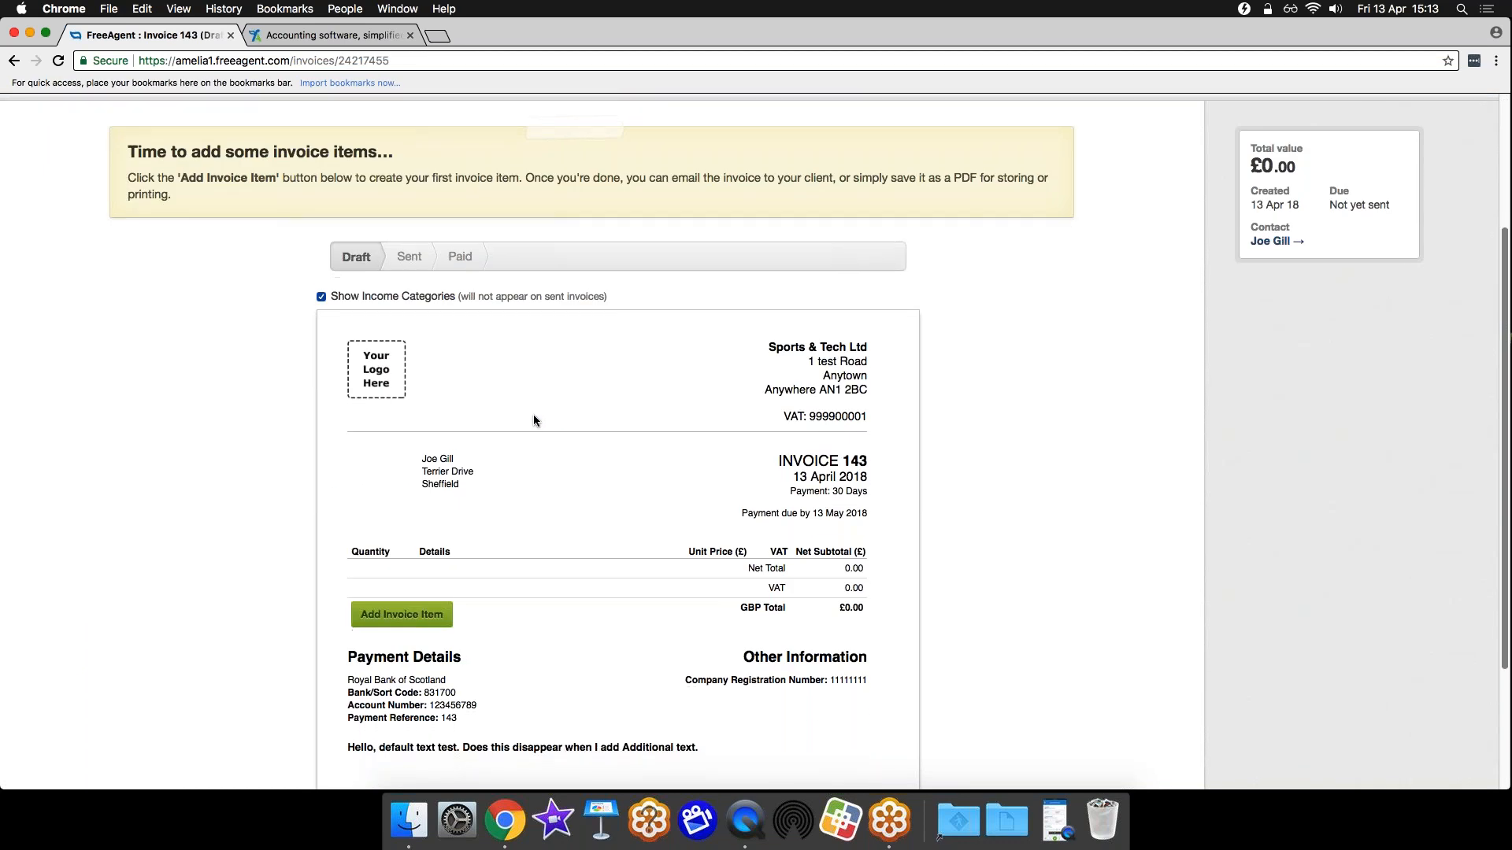
{"action": "left_click", "coordinate": [395, 615]}
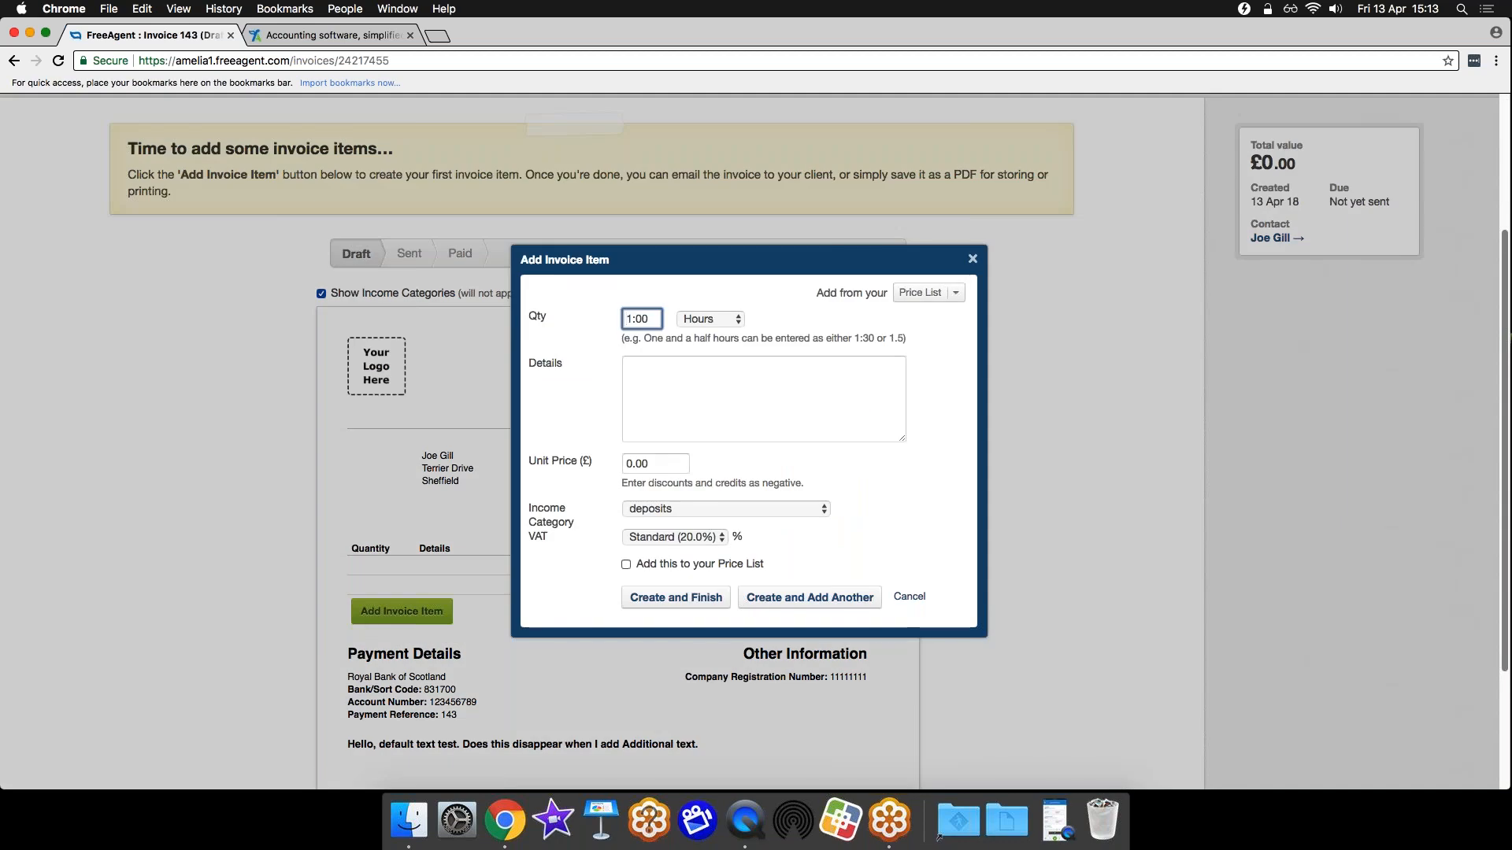
{"action": "left_click", "coordinate": [735, 322]}
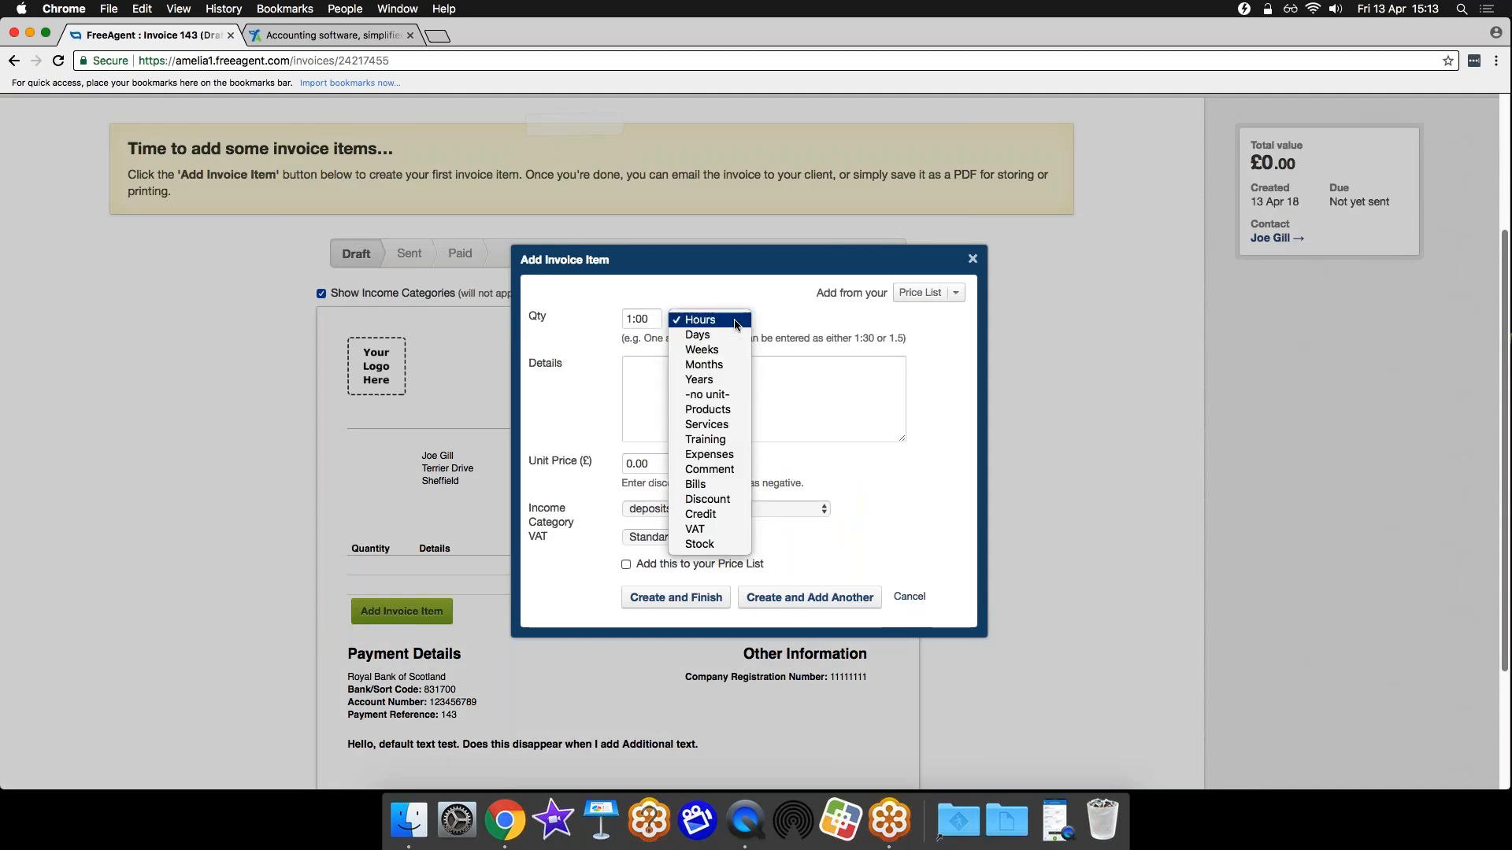
{"action": "left_click", "coordinate": [740, 423]}
{"action": "left_click", "coordinate": [678, 374]}
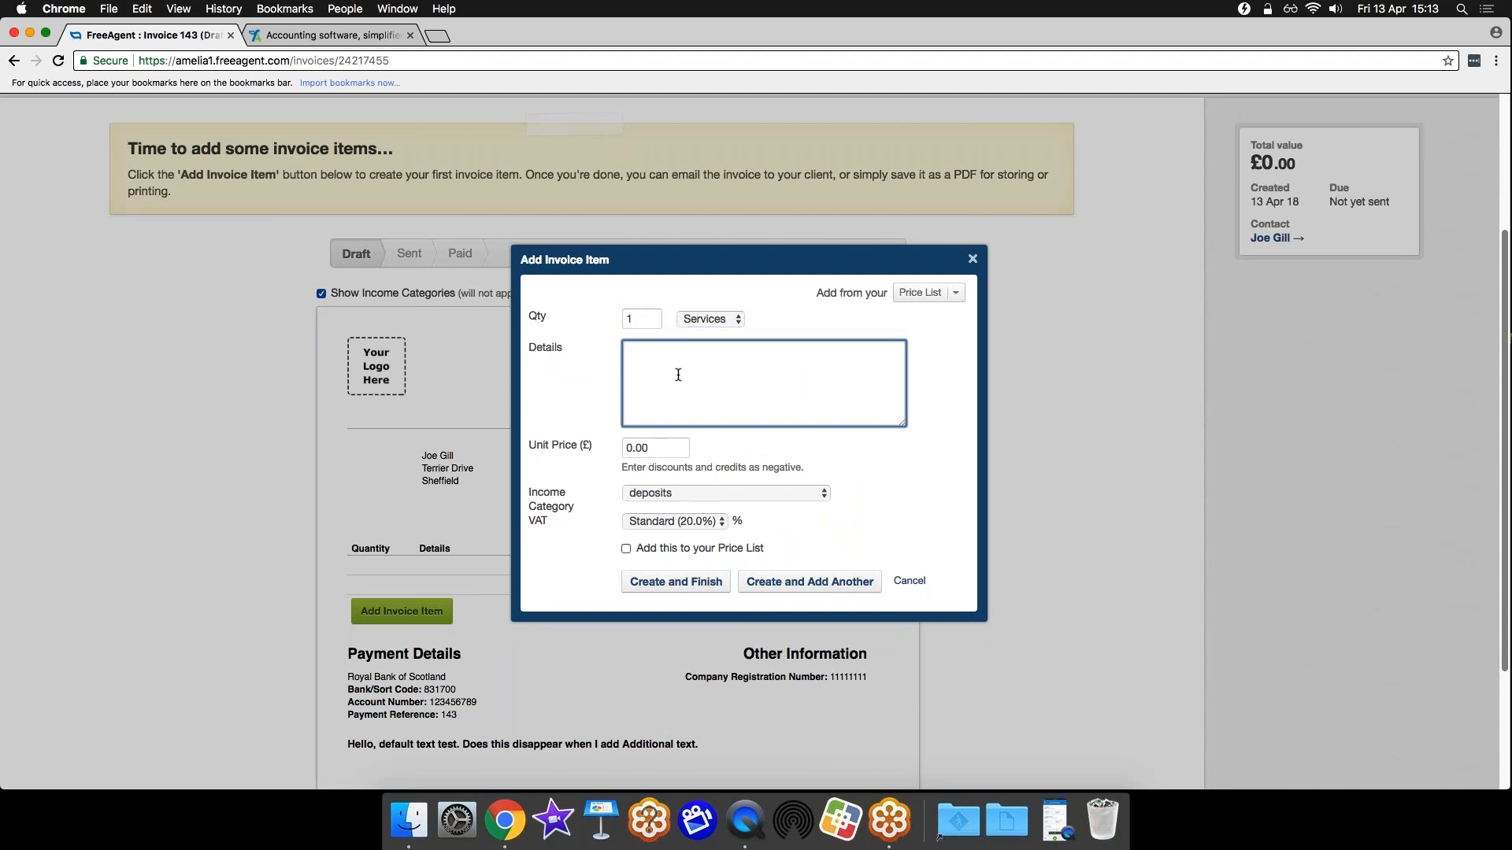
{"action": "type", "text": "labour"}
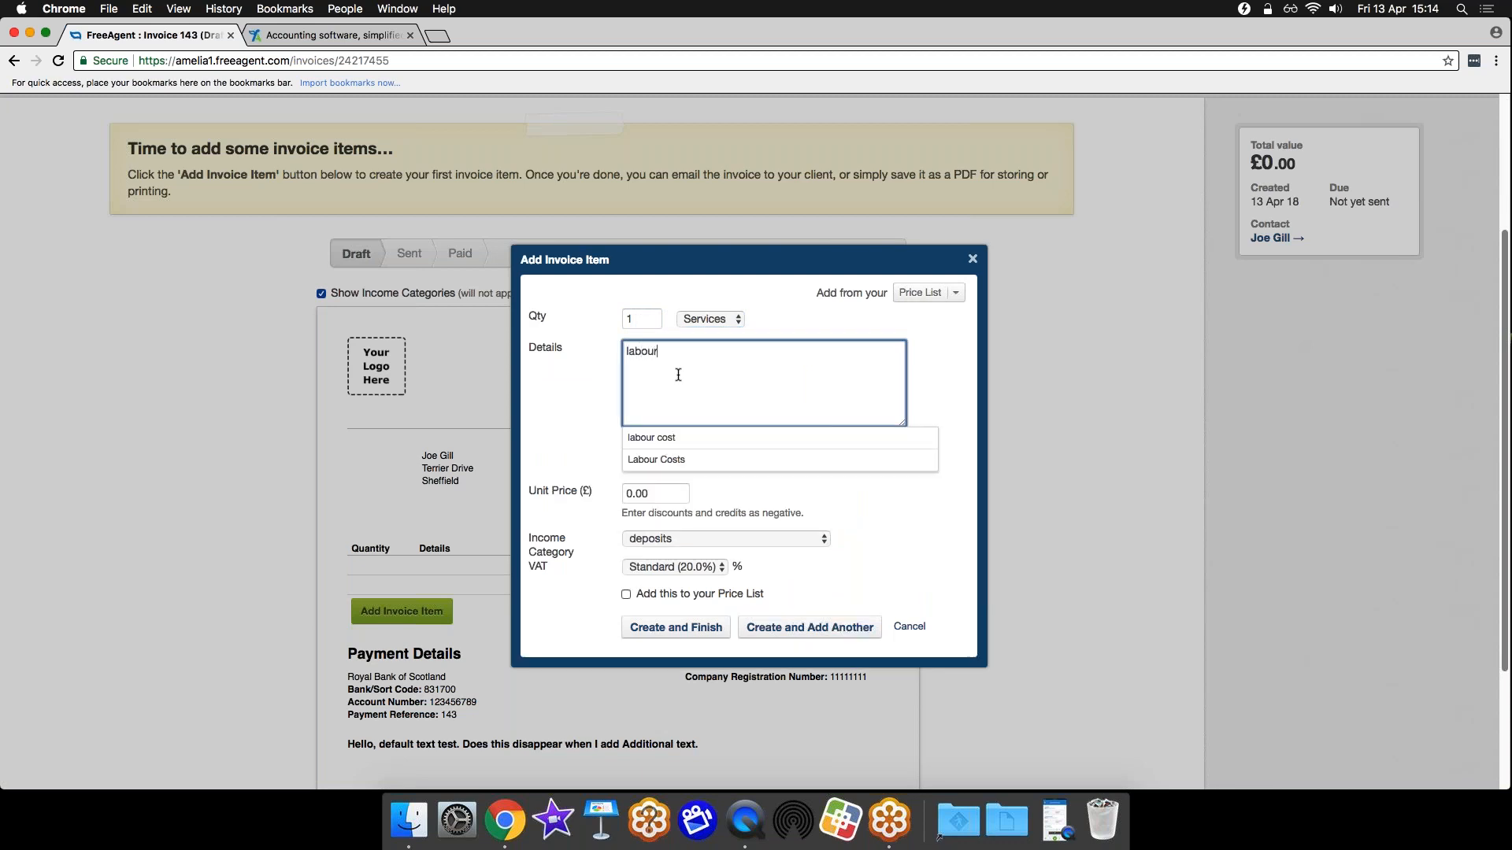
{"action": "left_click", "coordinate": [689, 460]}
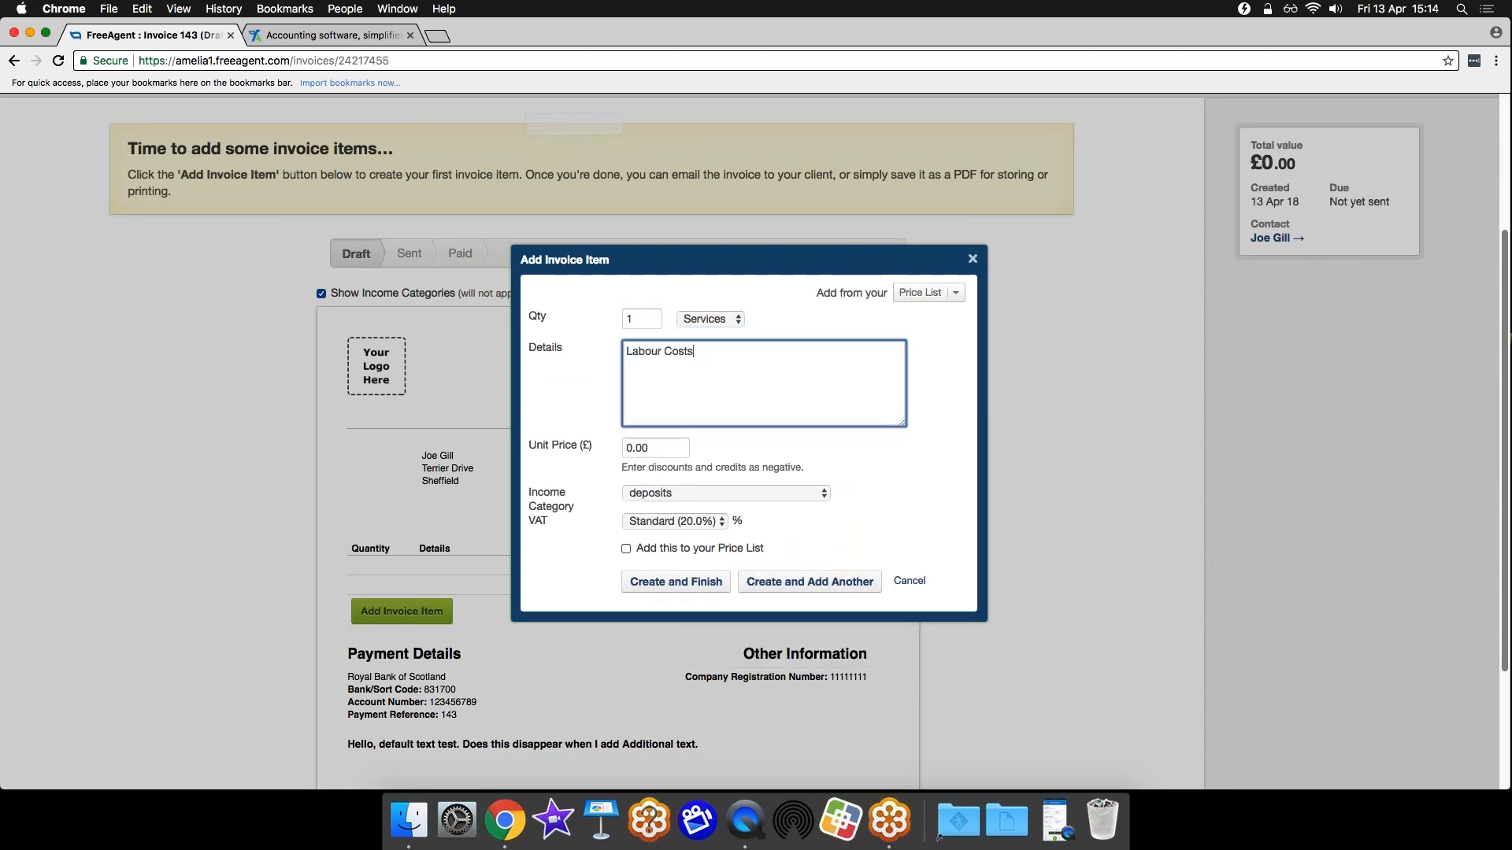
Set the item's unit price to £100 and its income category to Sales, and finish creating the item
{"action": "left_click_drag", "start_coordinate": [678, 449], "coordinate": [624, 449]}
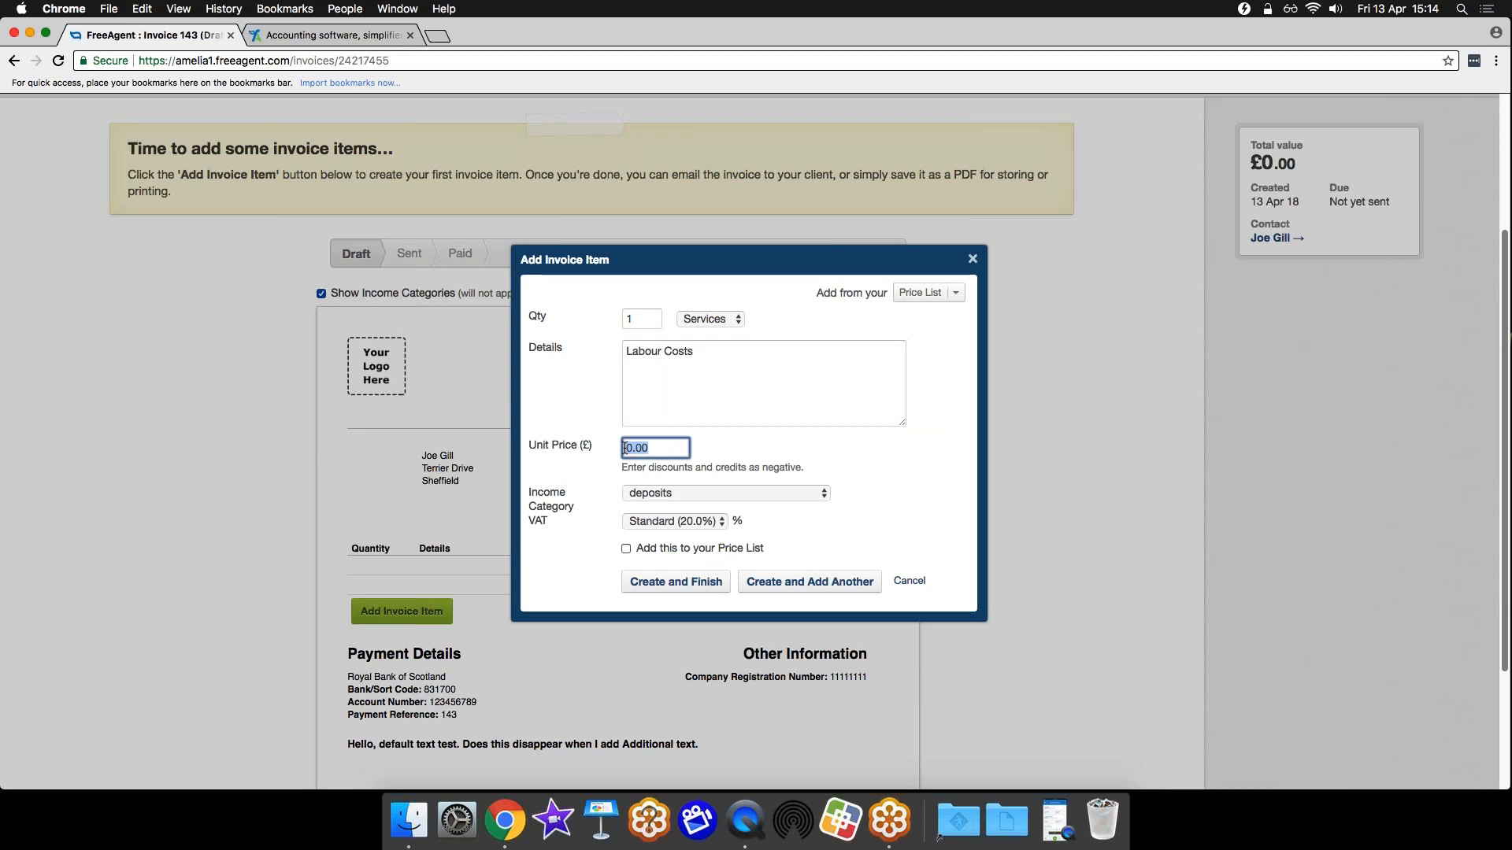
{"action": "type", "text": "100"}
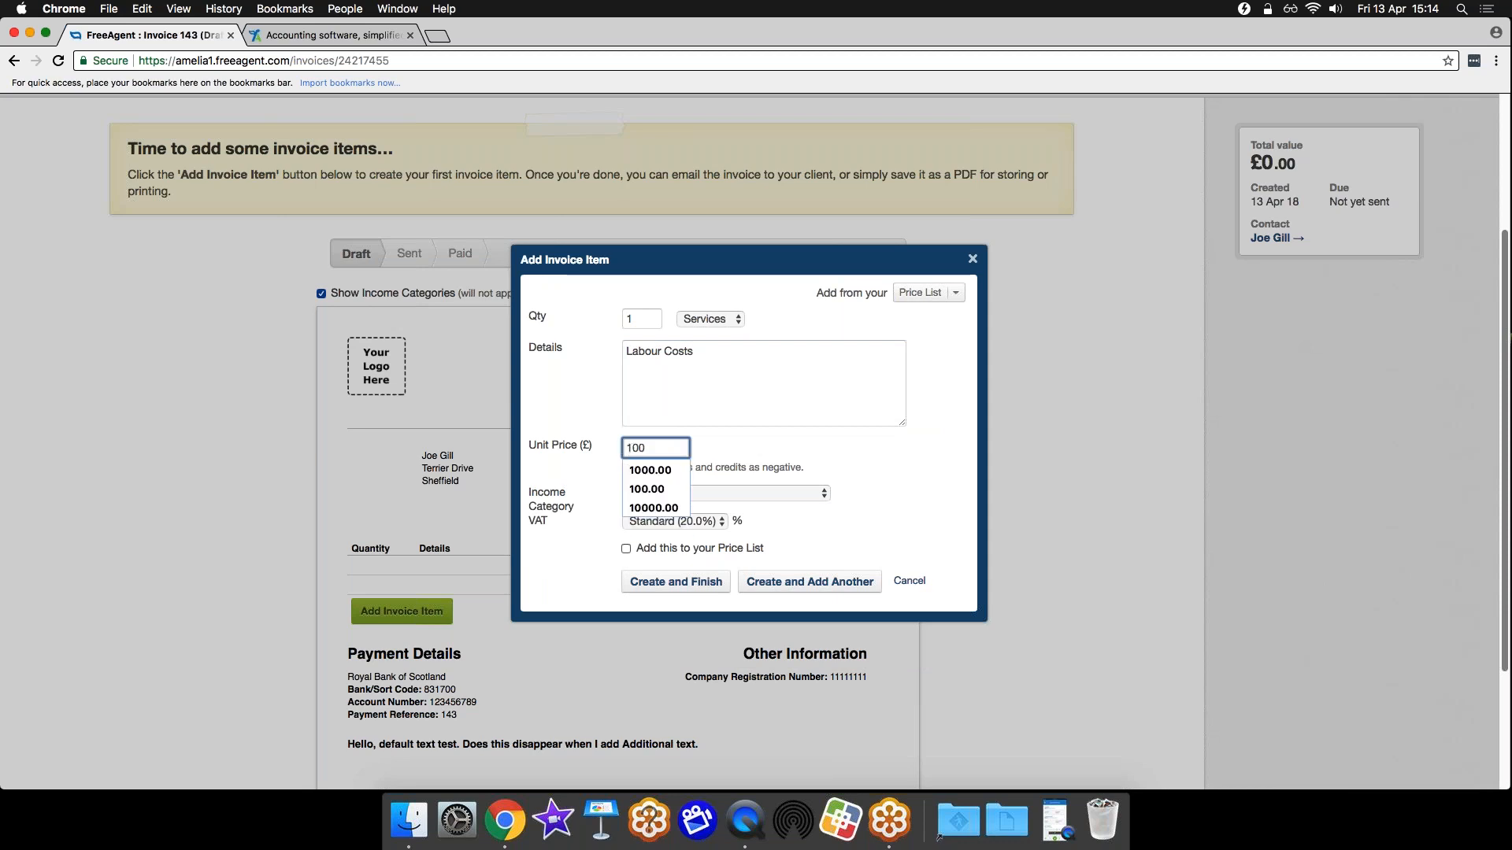
{"action": "left_click", "coordinate": [741, 449]}
{"action": "left_click", "coordinate": [803, 494]}
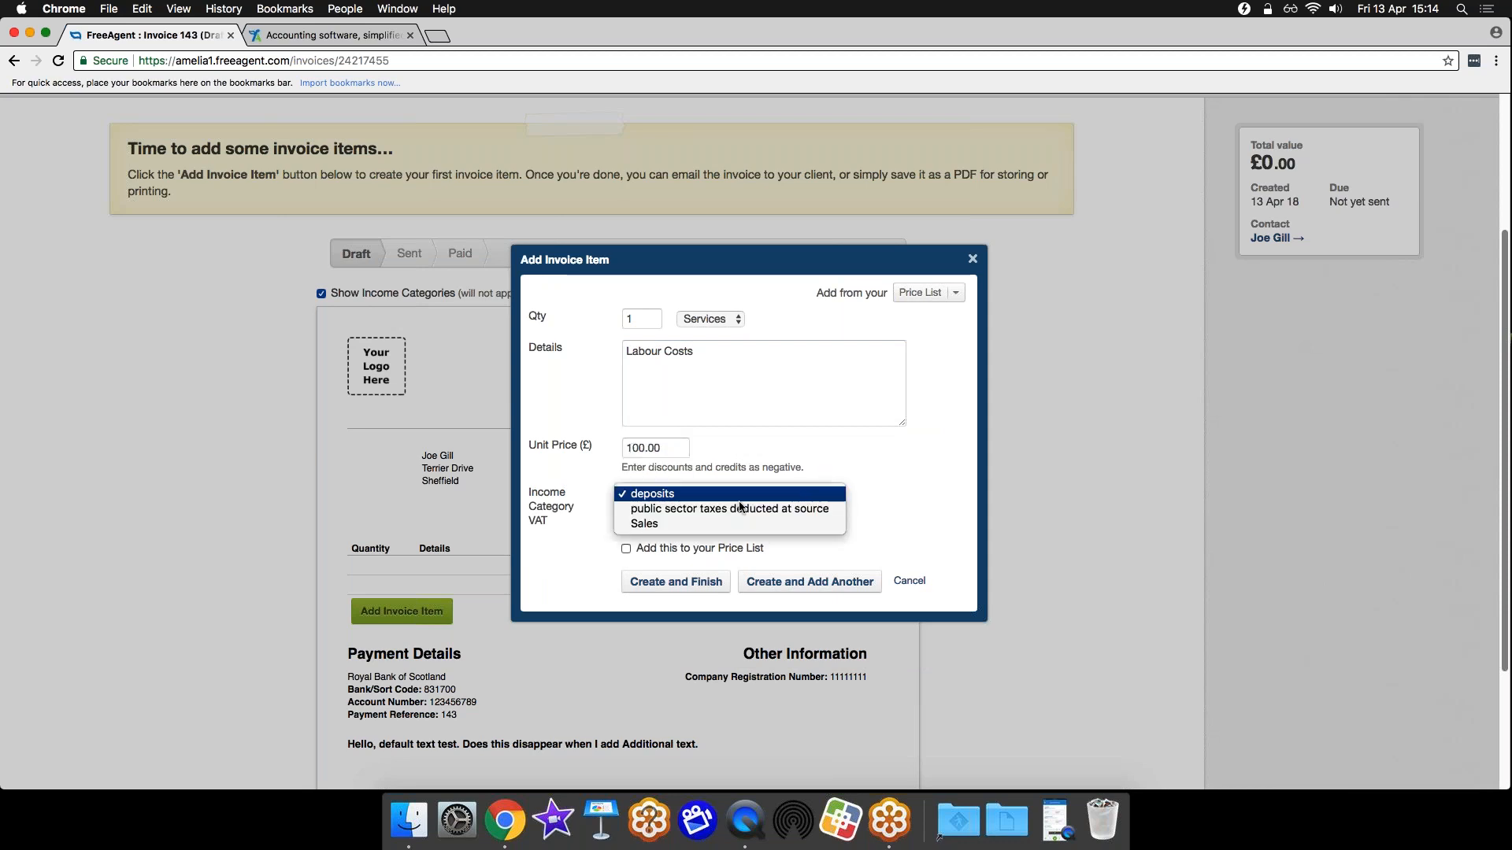
{"action": "left_click", "coordinate": [691, 524]}
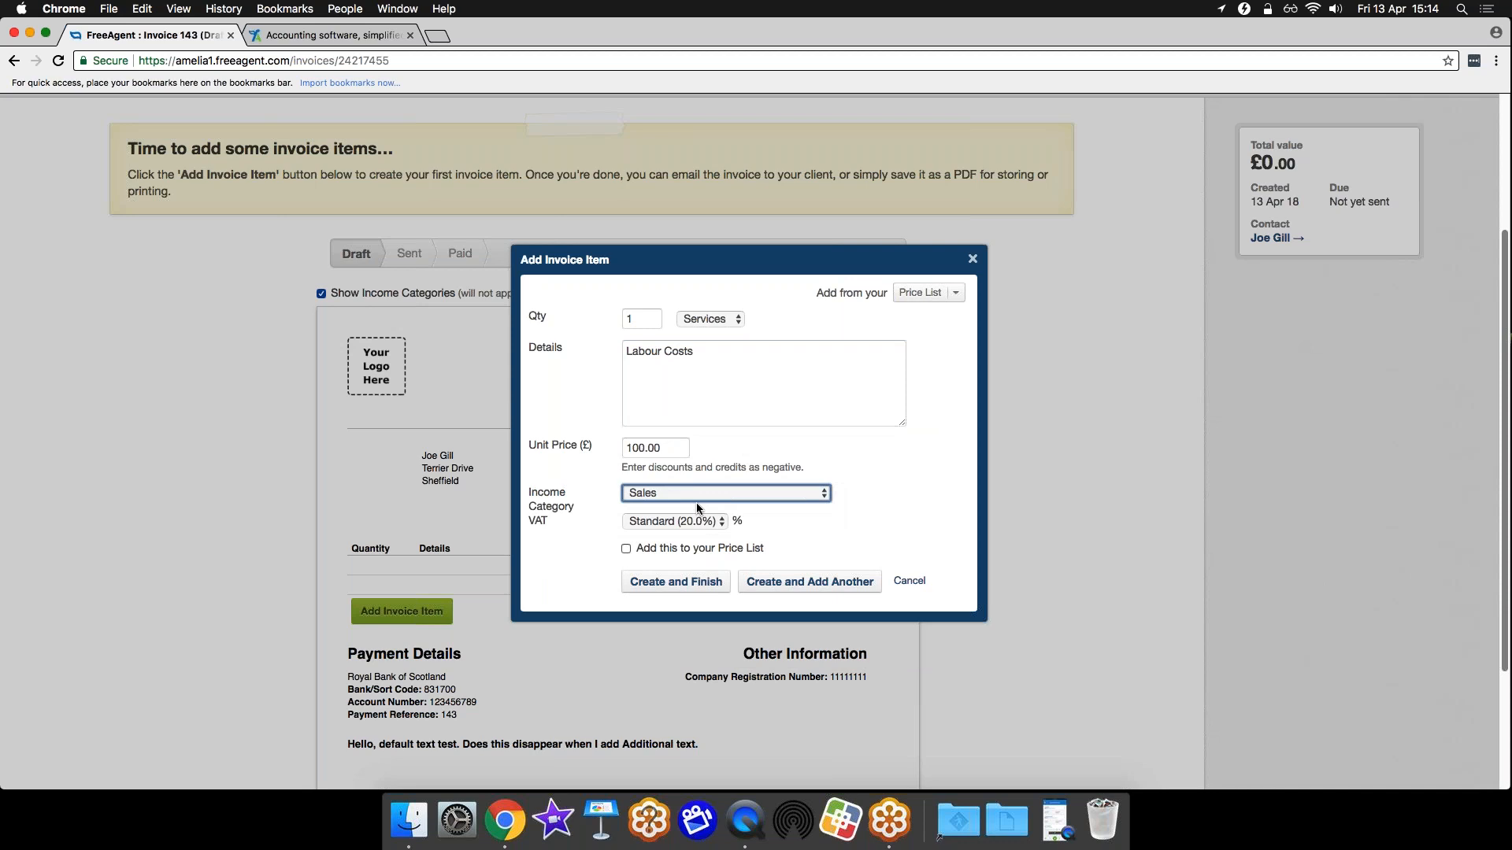
{"action": "left_click", "coordinate": [672, 583]}
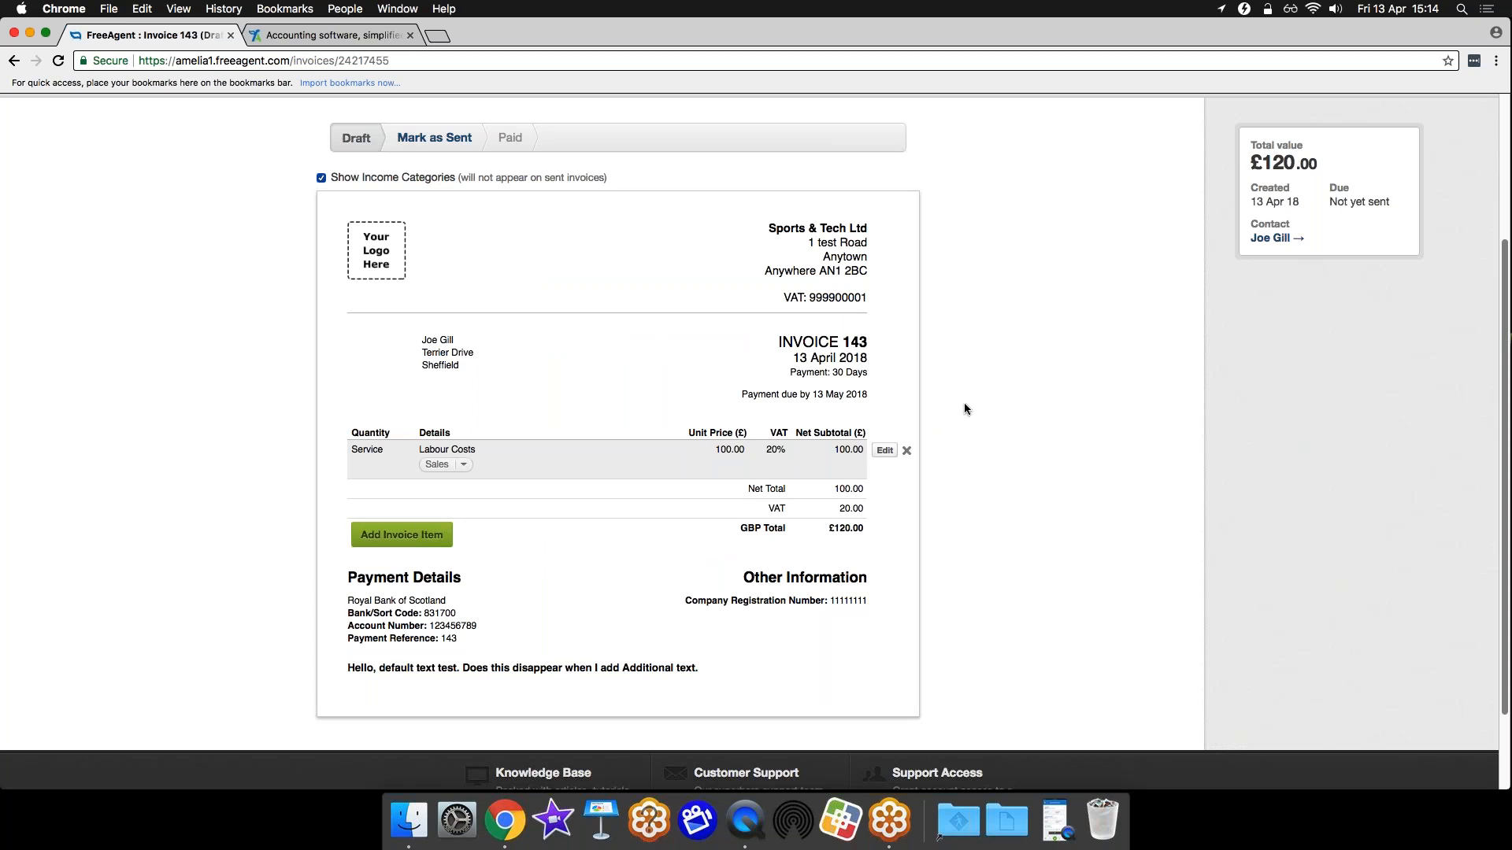
Go to the out-of-pocket expenses and start a new expense
{"action": "scroll", "coordinate": [965, 407], "scroll_direction": "up", "scroll_amount": 5}
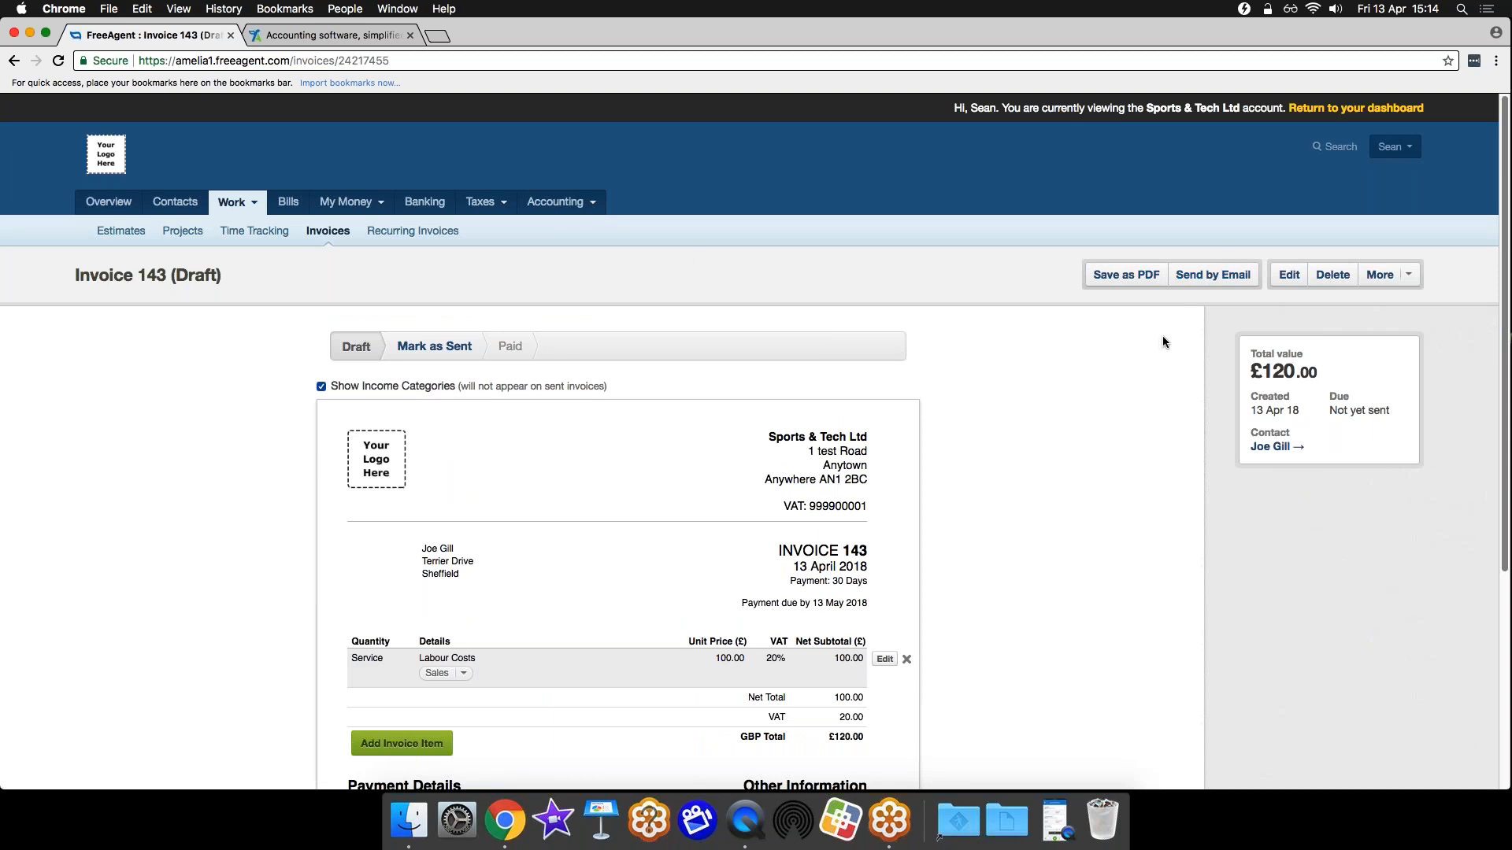
{"action": "mouse_move", "coordinate": [374, 203]}
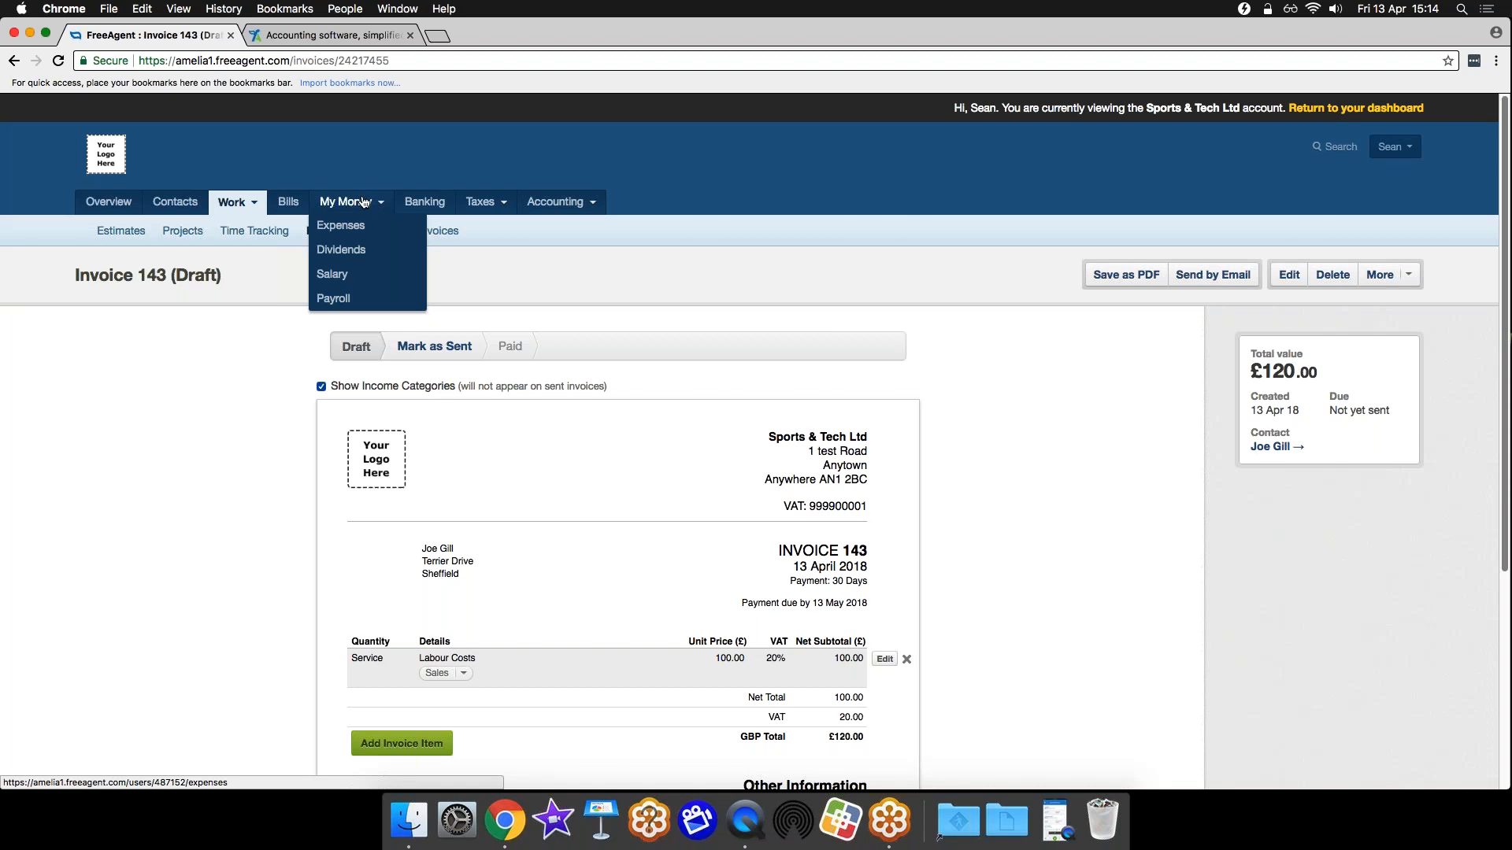
{"action": "left_click", "coordinate": [355, 204]}
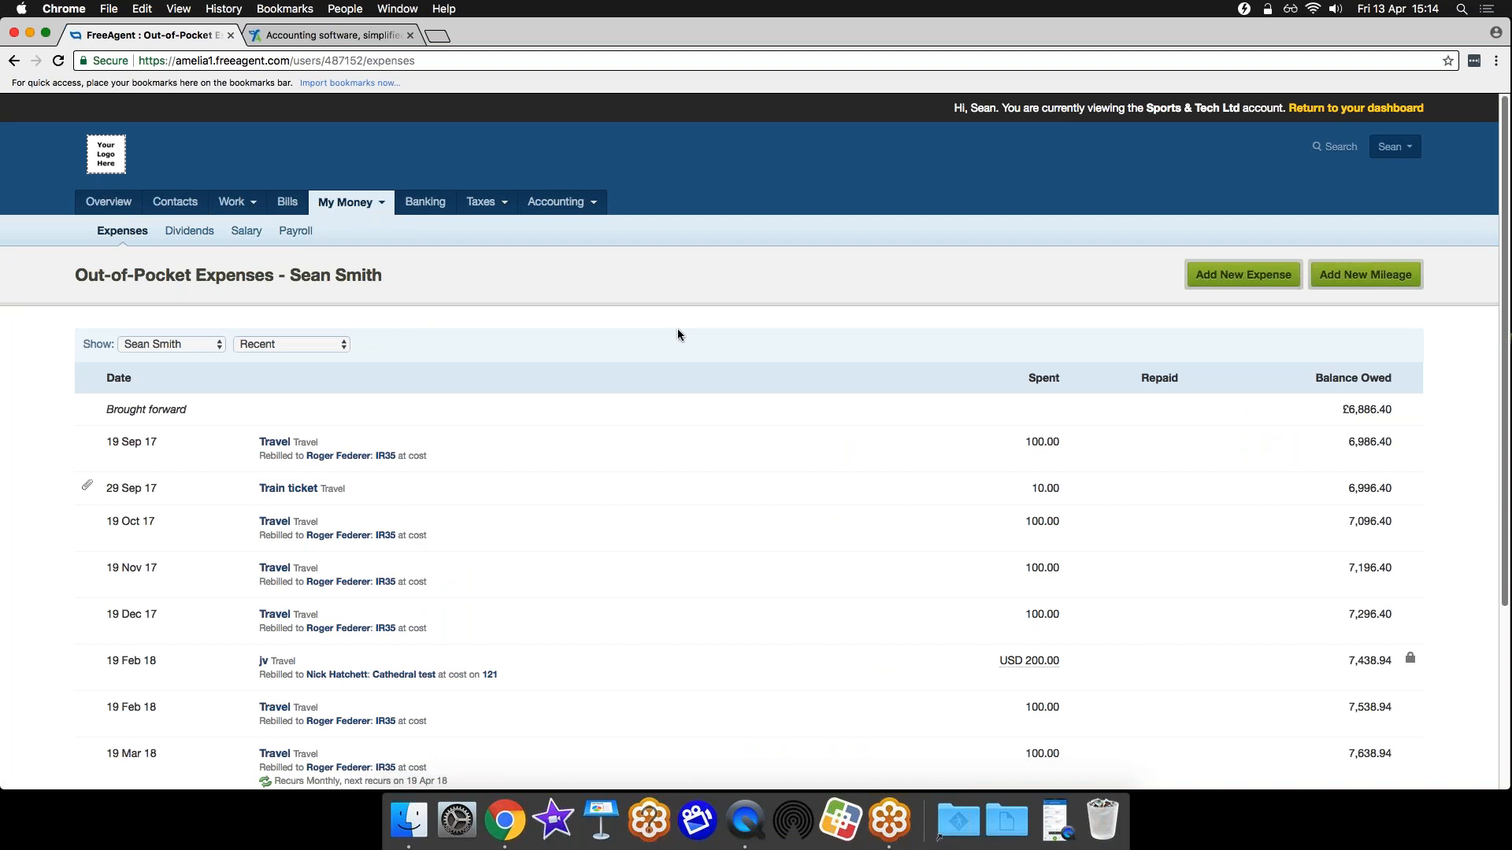
{"action": "left_click", "coordinate": [1237, 277]}
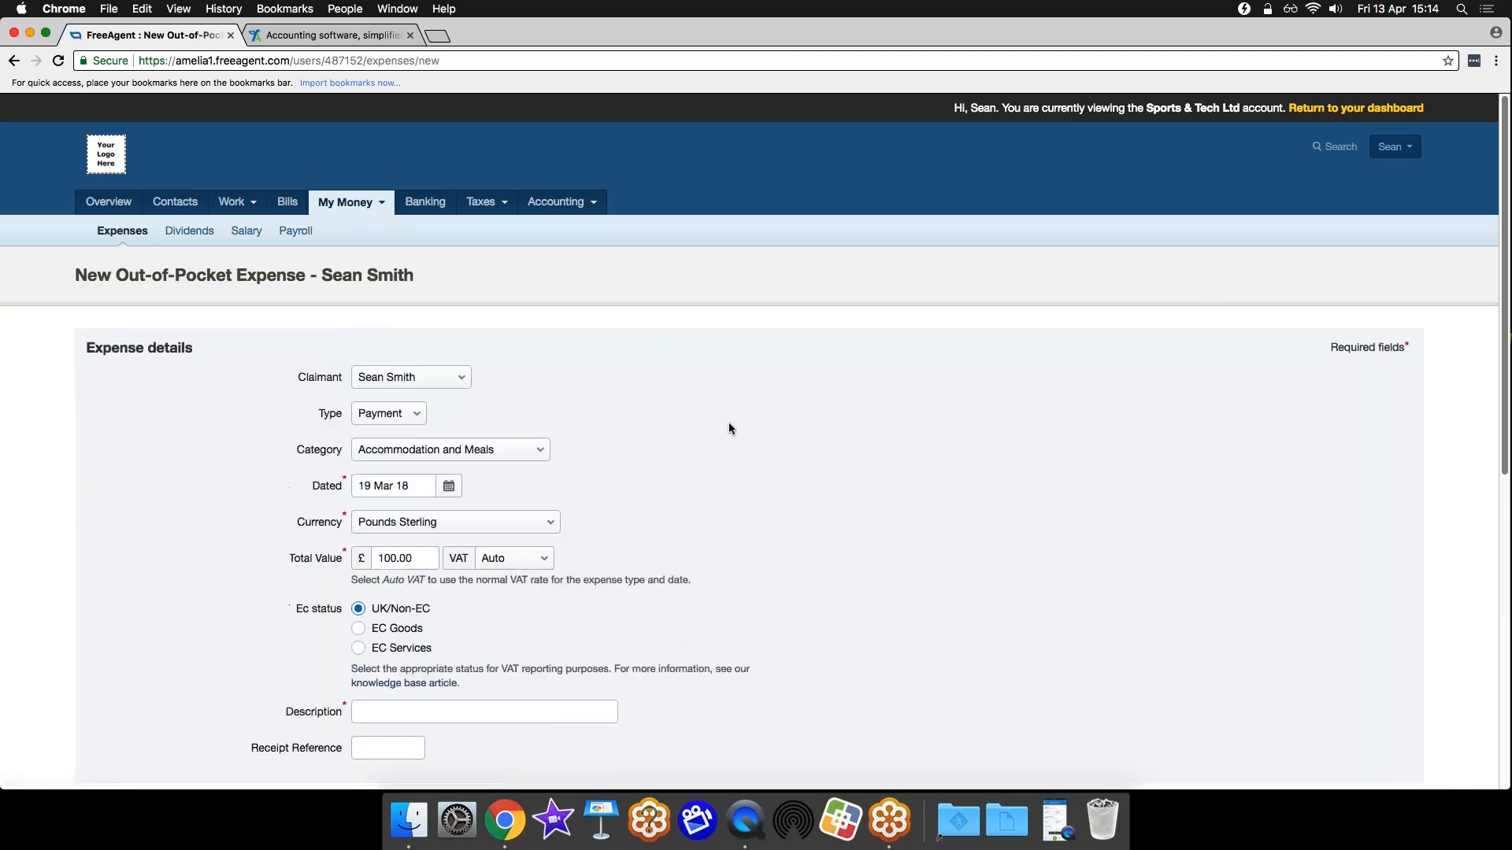
Choose Accommodation and Meals as the category of the new expense
{"action": "scroll", "coordinate": [729, 423], "scroll_direction": "down", "scroll_amount": 4}
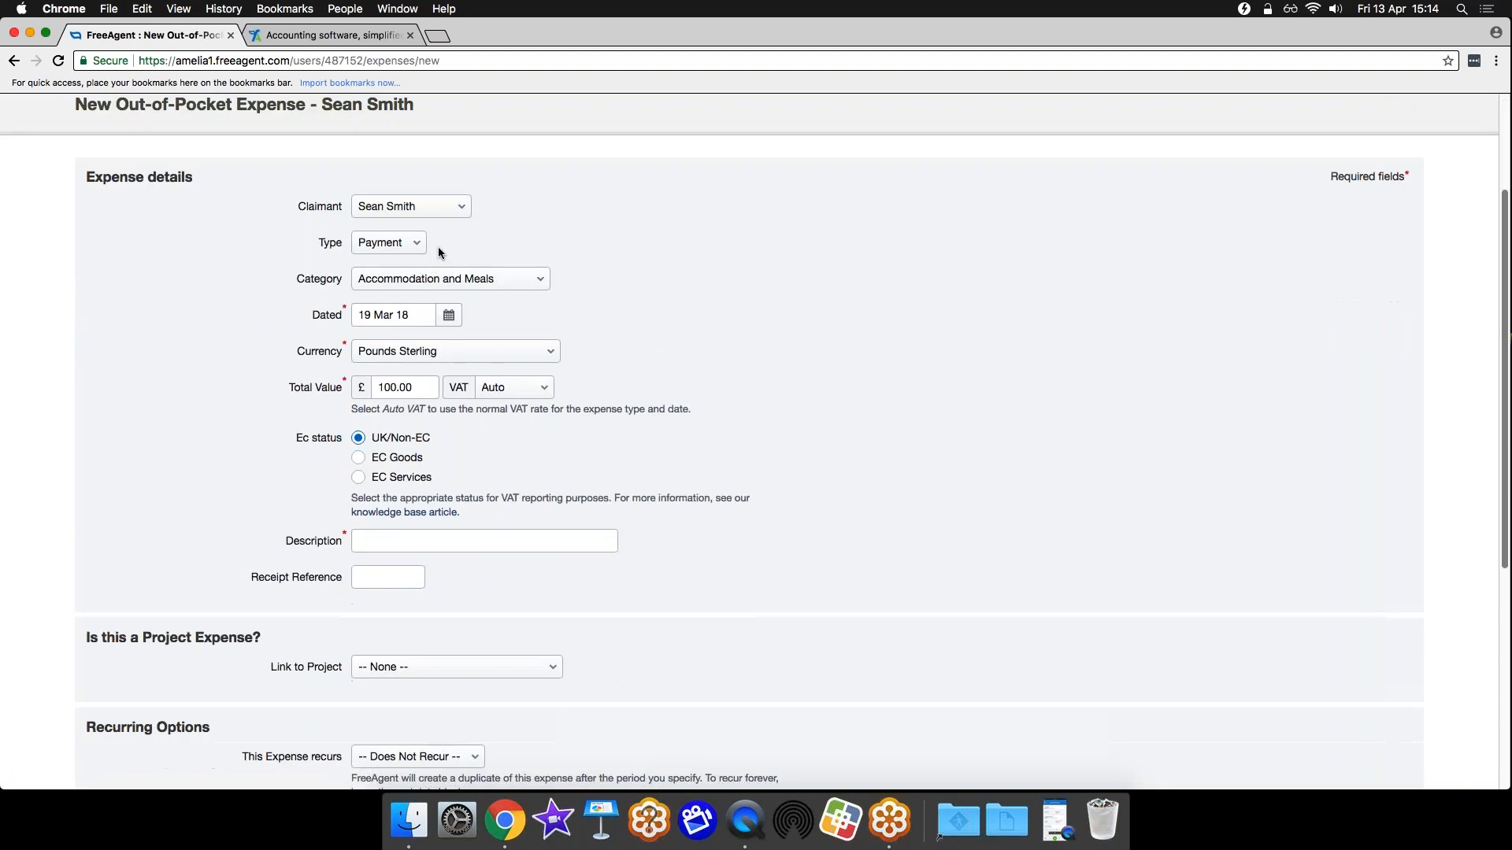
{"action": "left_click", "coordinate": [543, 279]}
{"action": "left_click", "coordinate": [506, 281]}
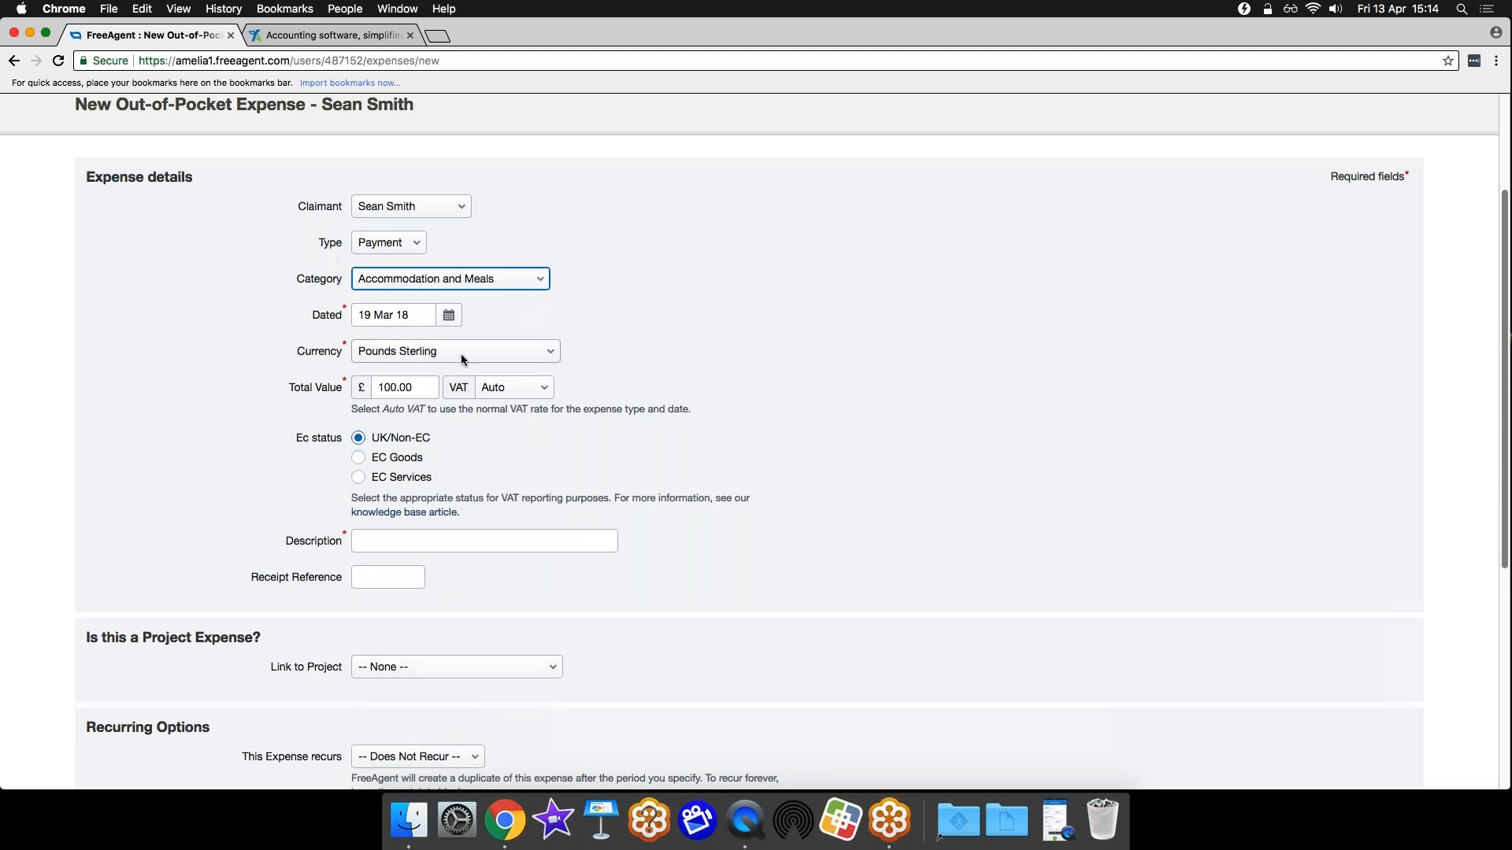
Keep Pounds Sterling as the expense's currency, describe it as "Train ticket", and create the new expense
{"action": "left_click", "coordinate": [530, 354]}
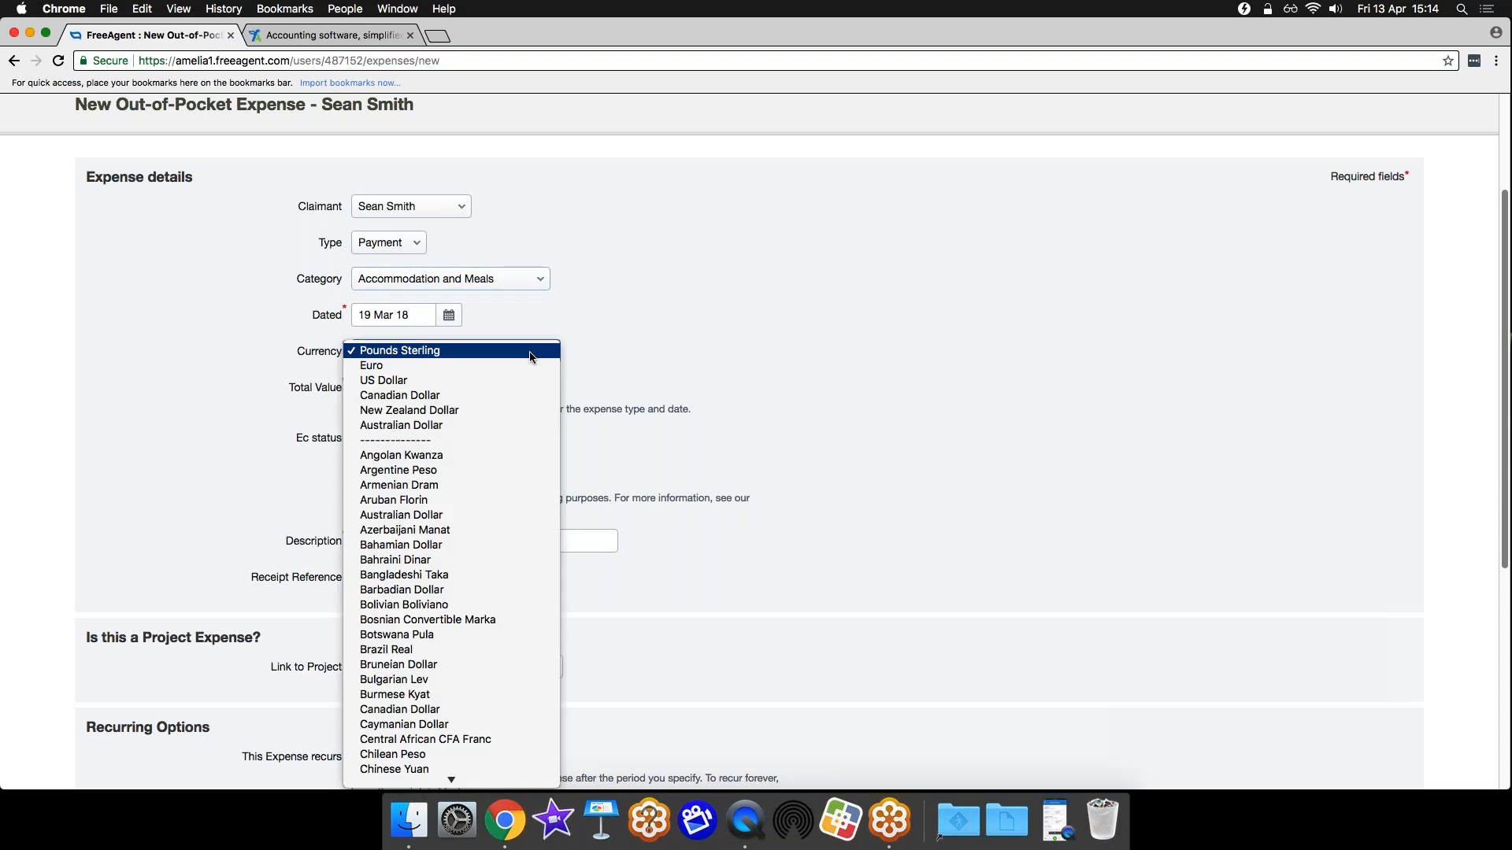
{"action": "left_click", "coordinate": [644, 341]}
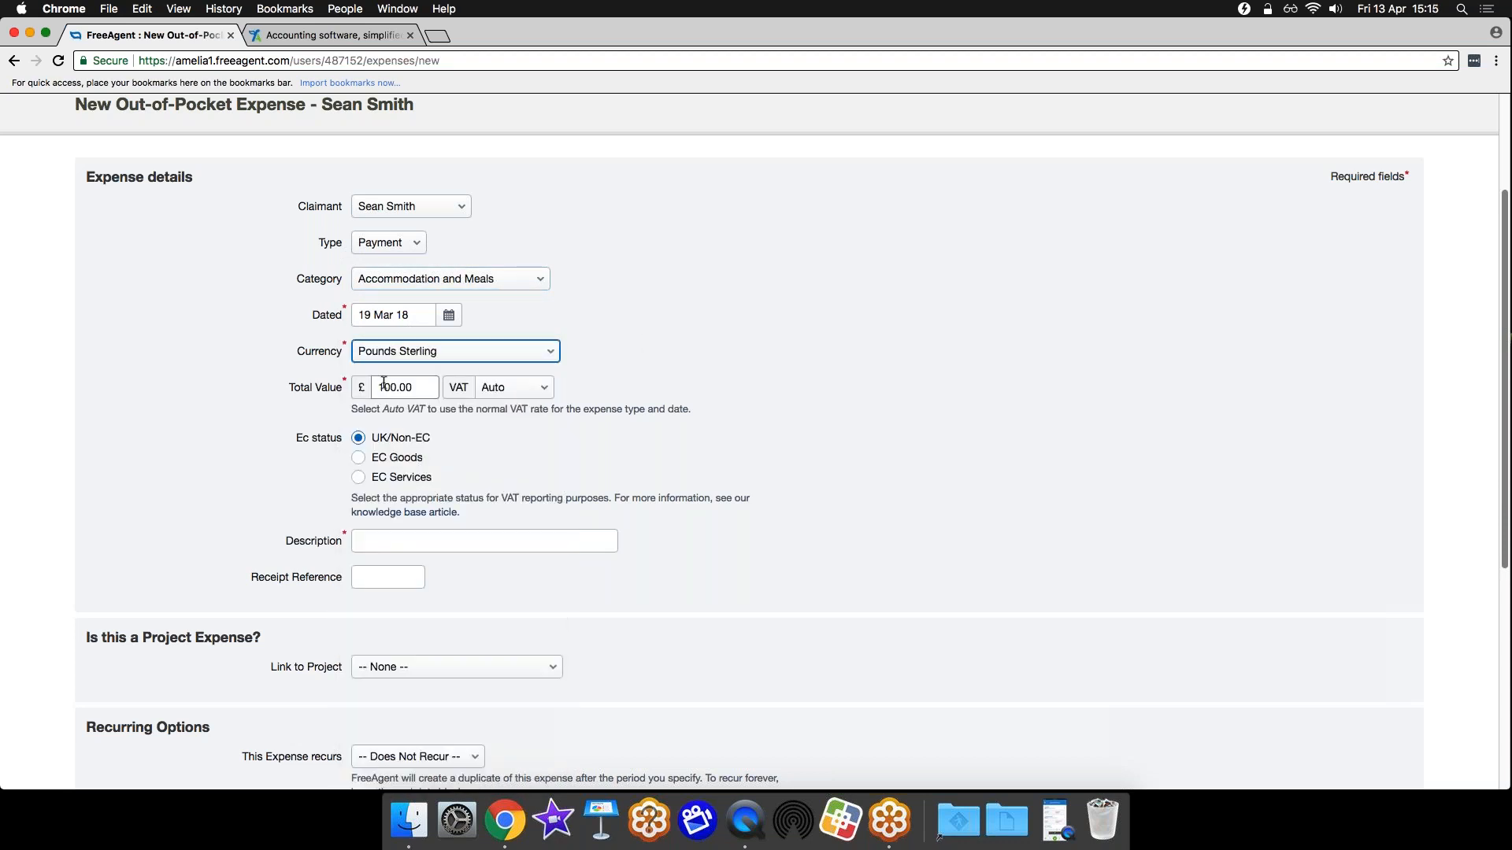
{"action": "left_click", "coordinate": [376, 539]}
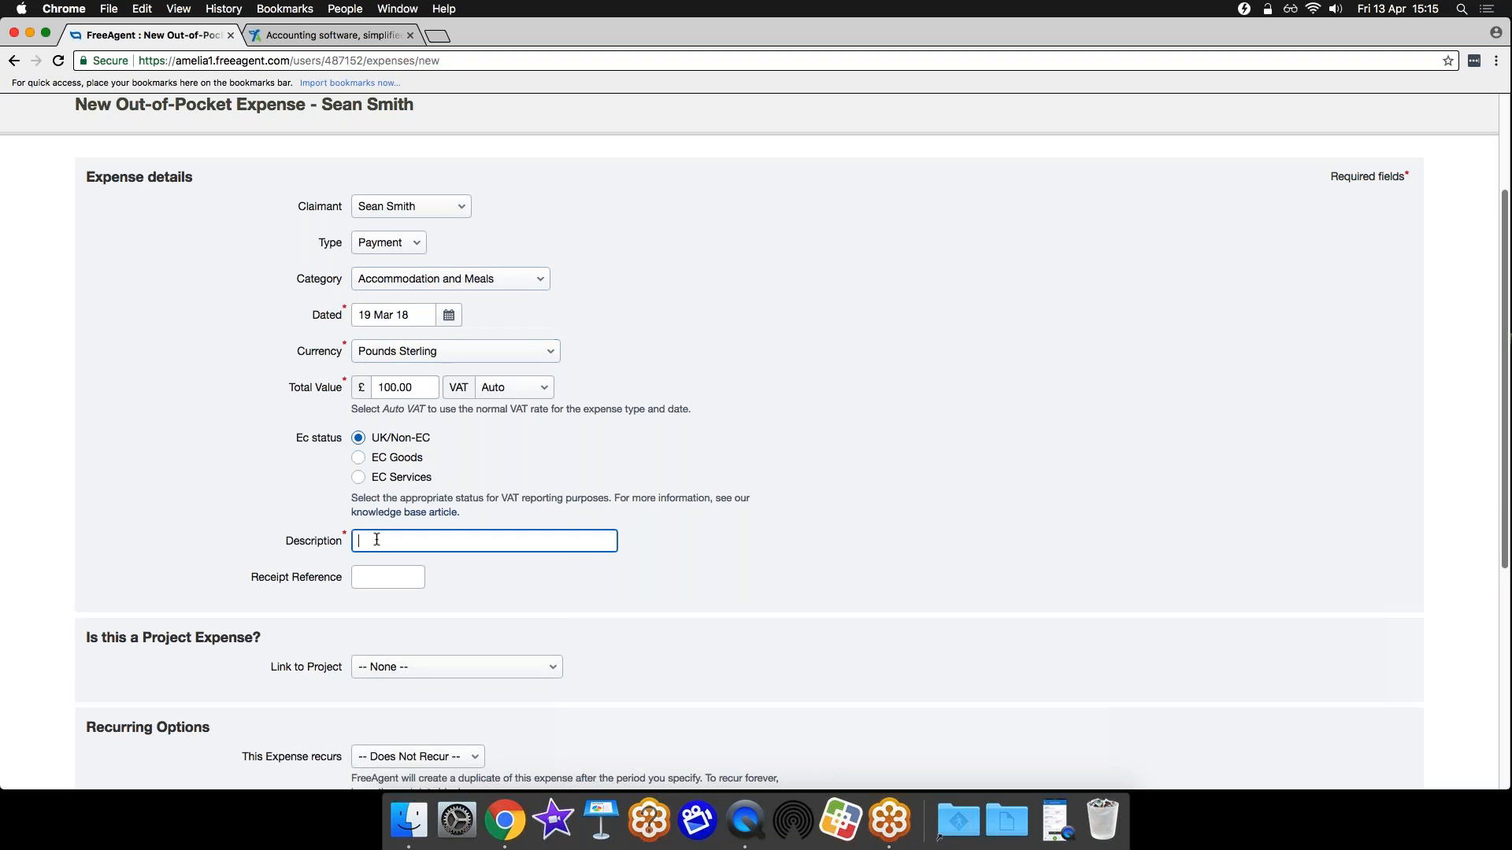
{"action": "type", "text": "train"}
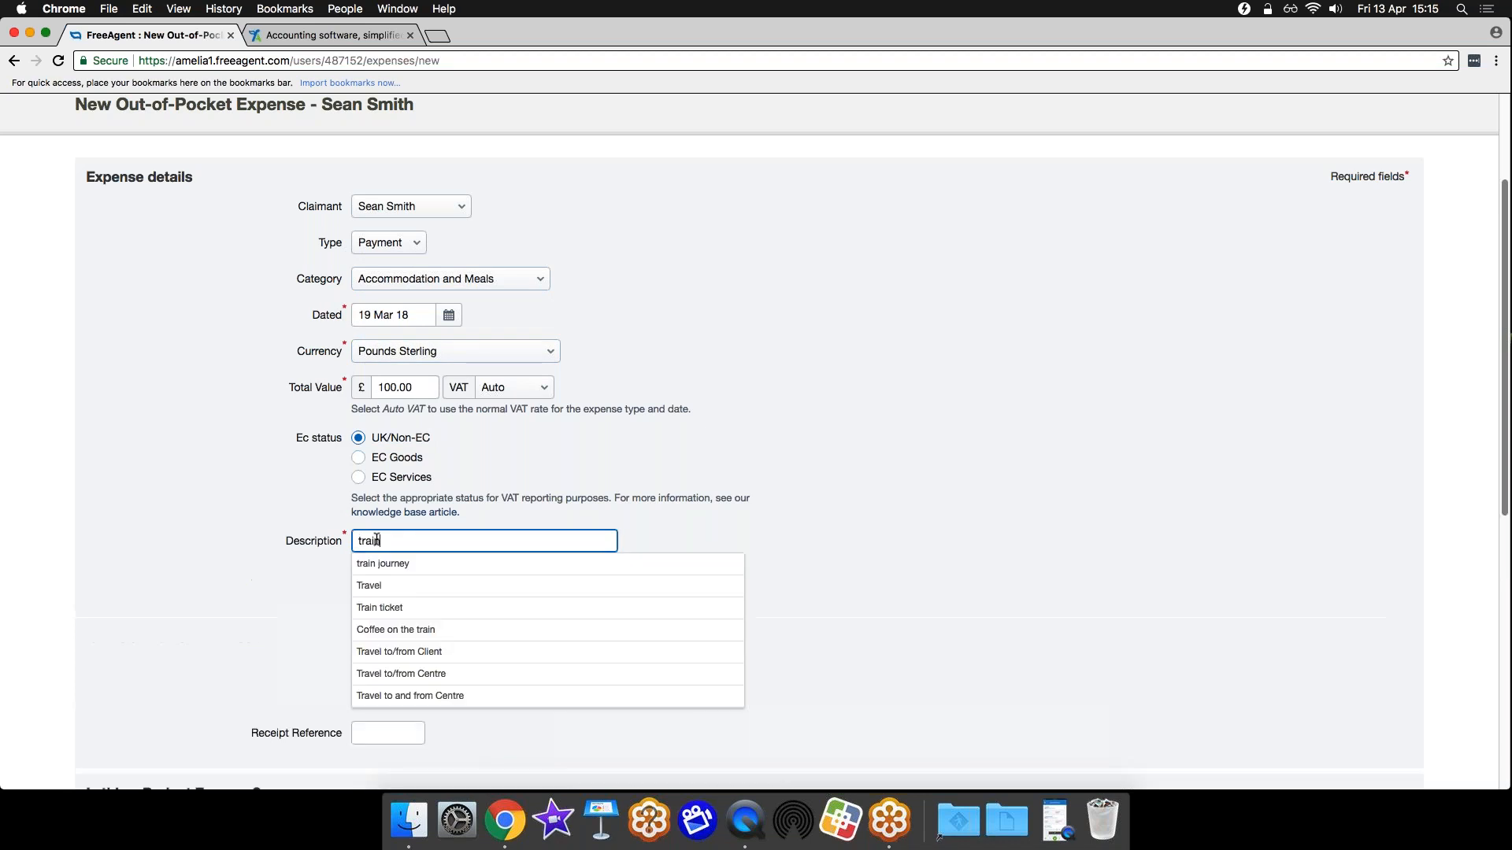
{"action": "left_click", "coordinate": [386, 585]}
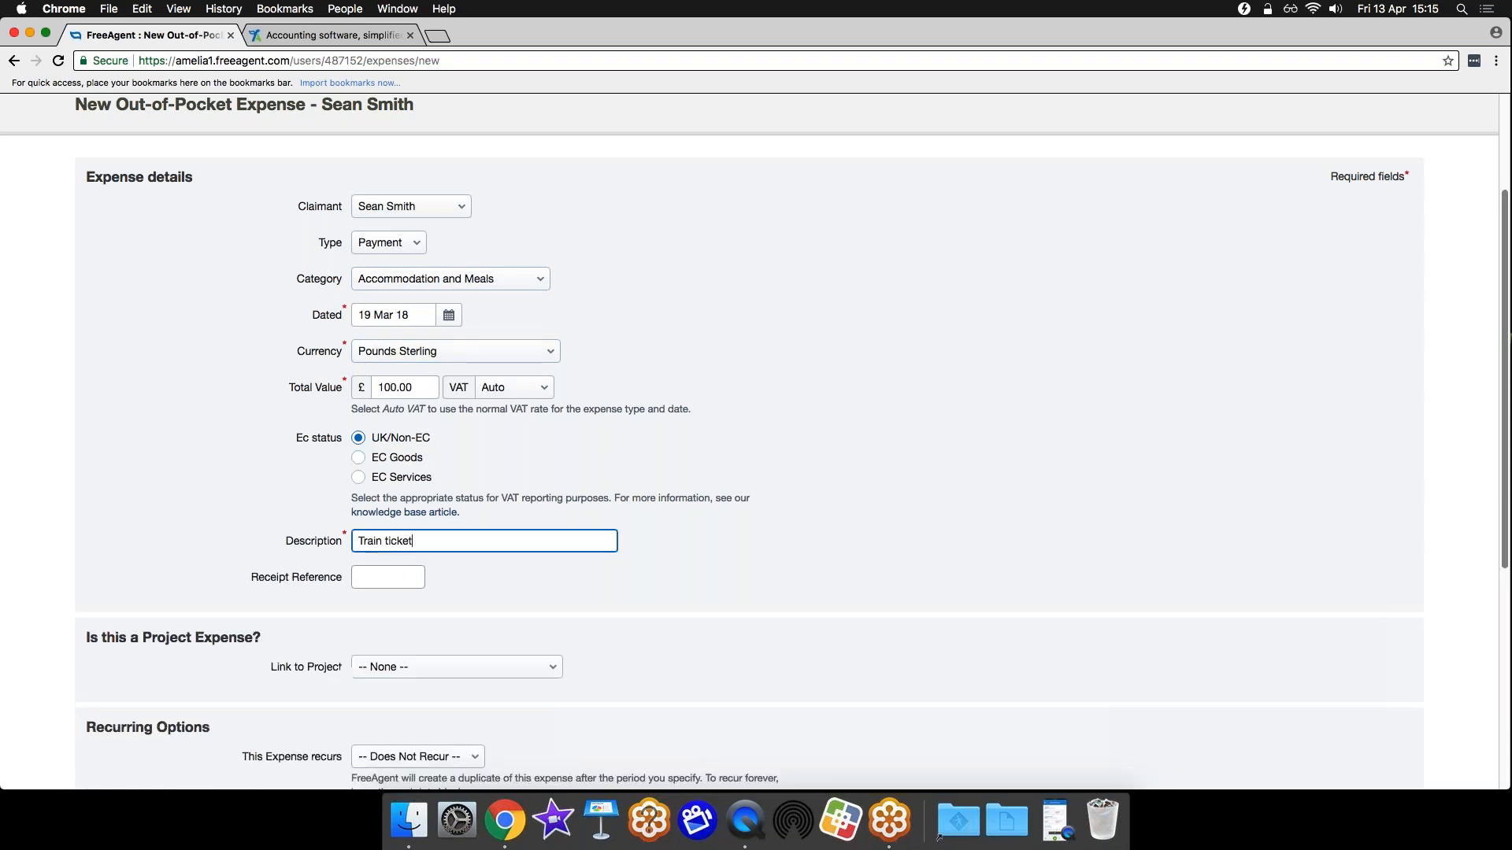
{"action": "scroll", "coordinate": [459, 587], "scroll_direction": "down", "scroll_amount": 5}
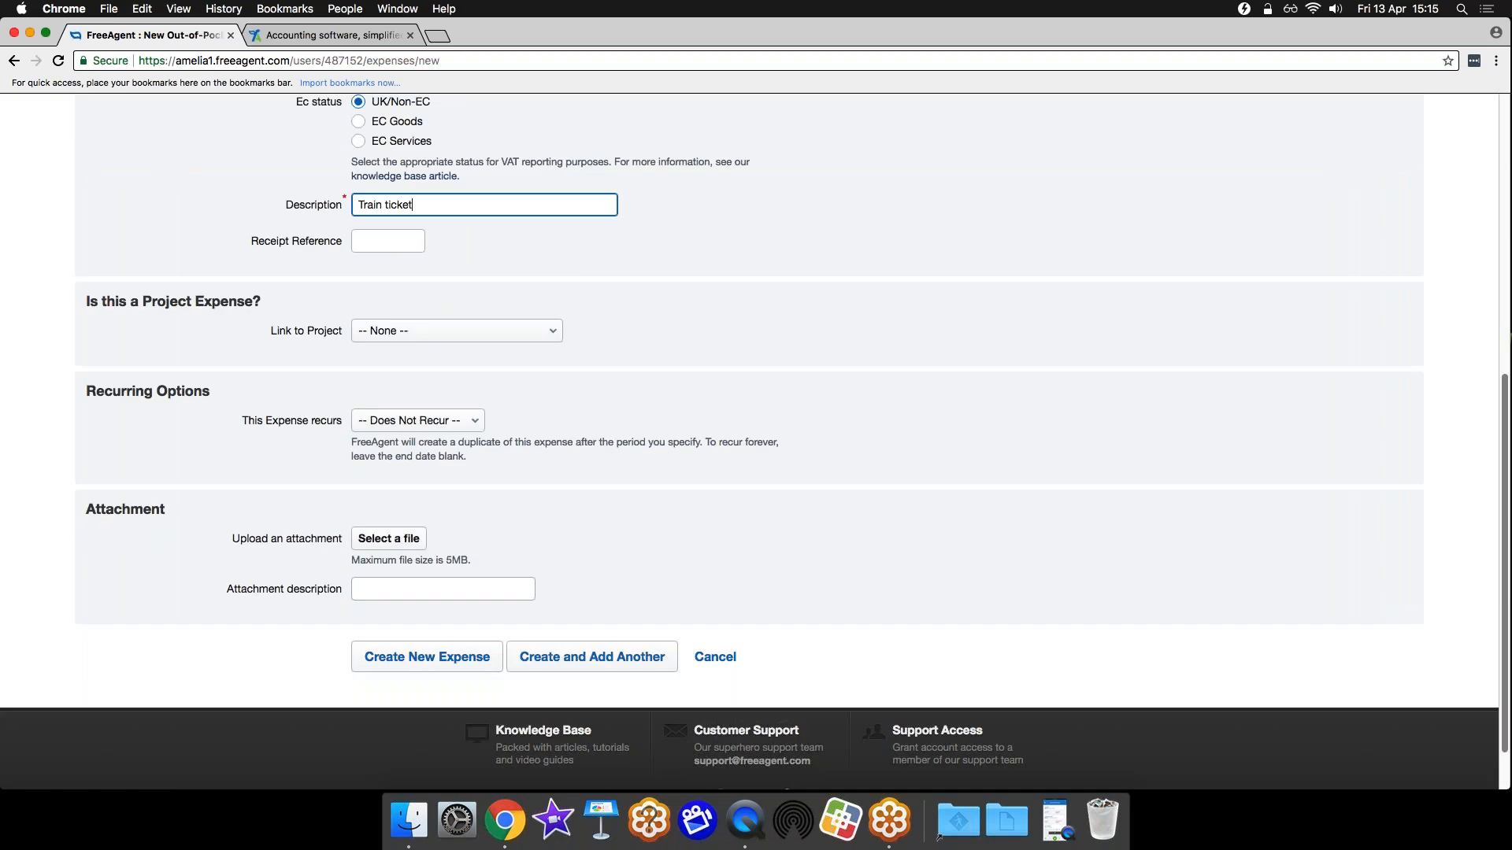
{"action": "left_click", "coordinate": [432, 659]}
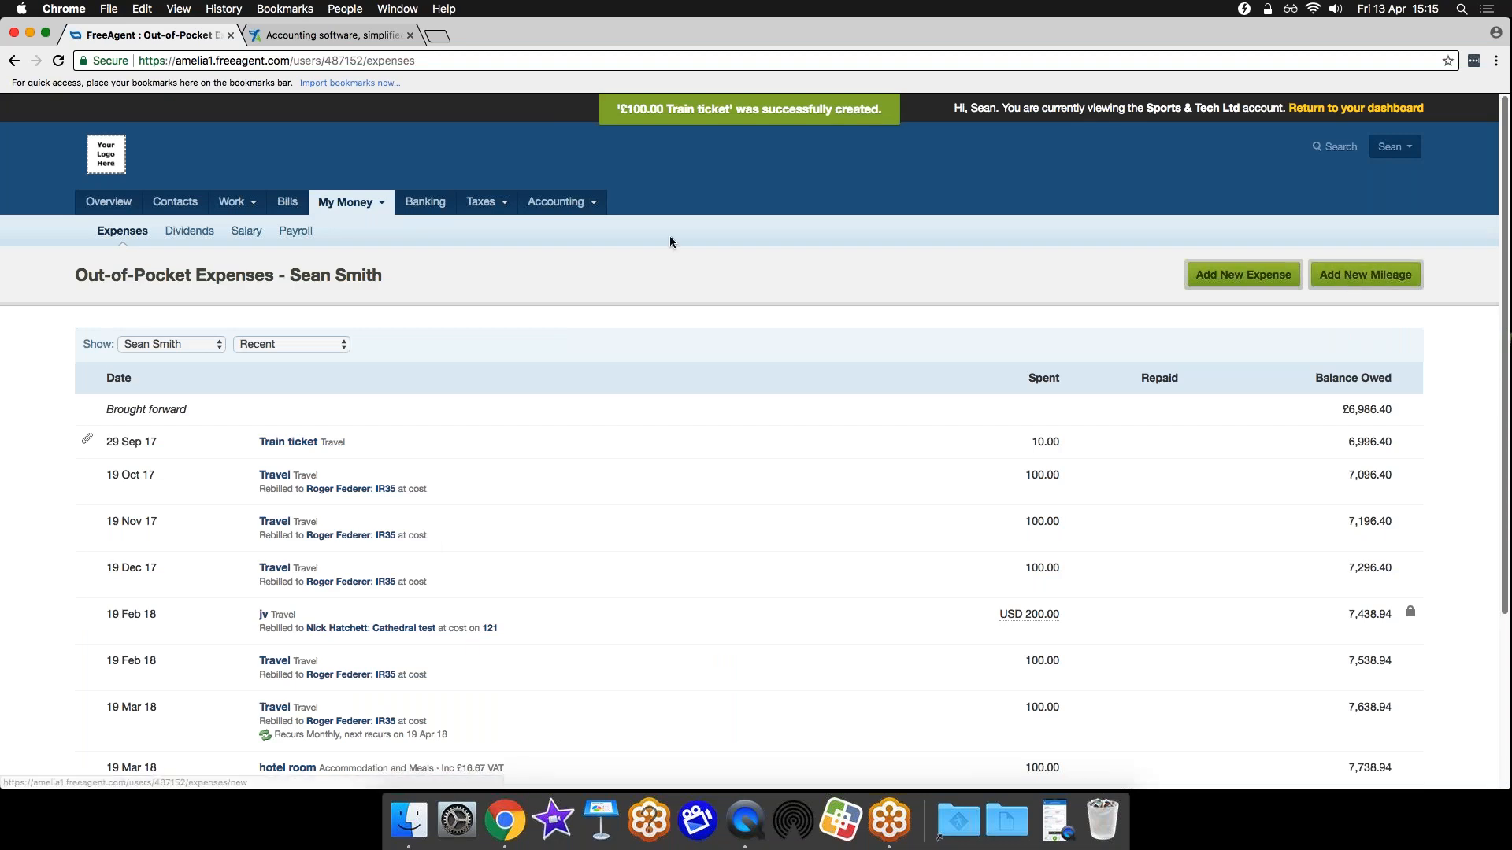
Go to the Main Bank Account in Banking and start enabling a bank feed for it
{"action": "left_click", "coordinate": [422, 204]}
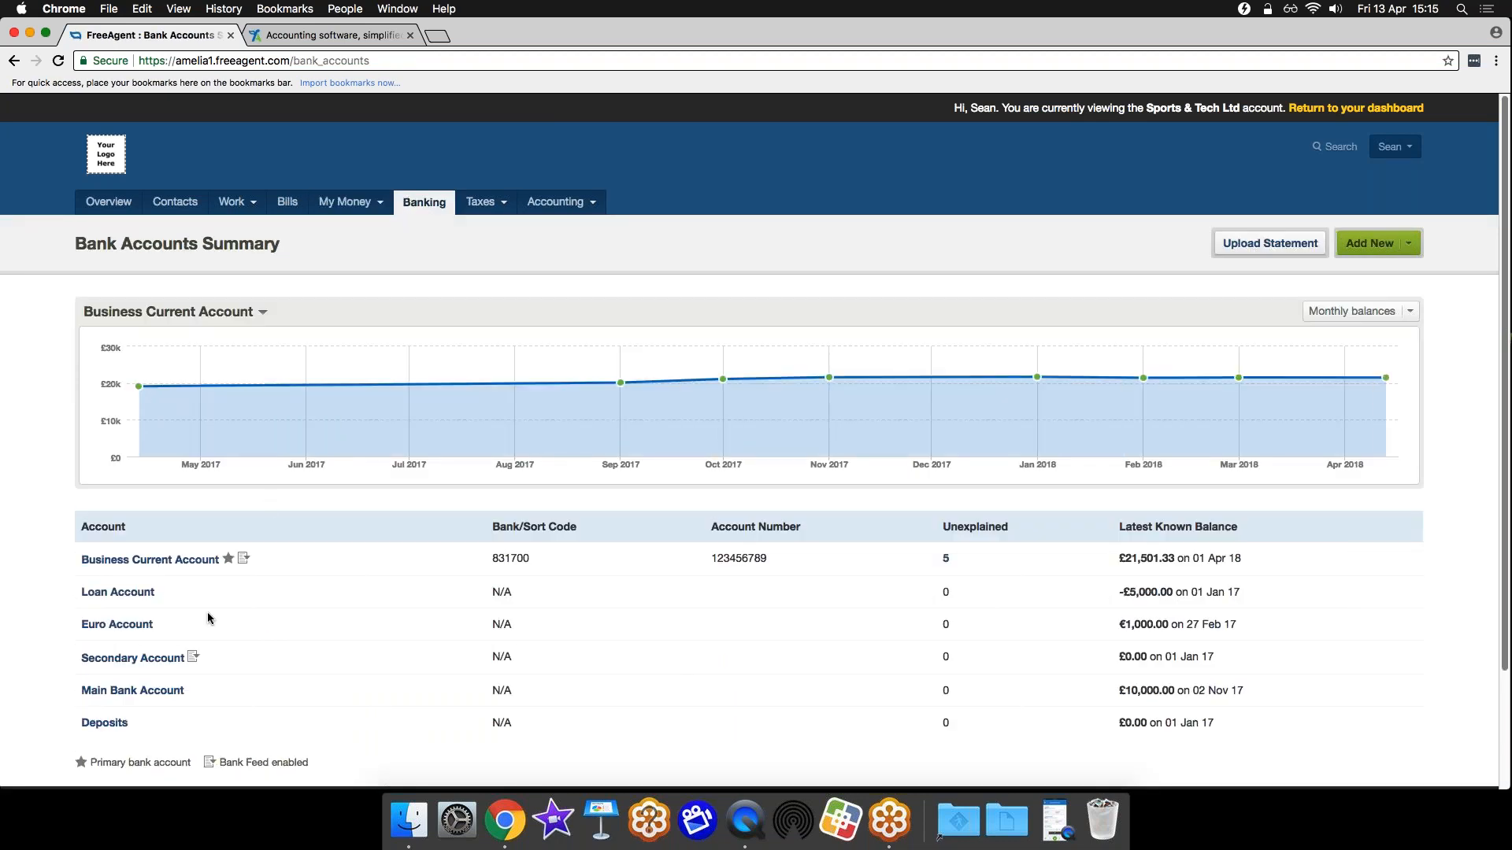
{"action": "left_click", "coordinate": [132, 690]}
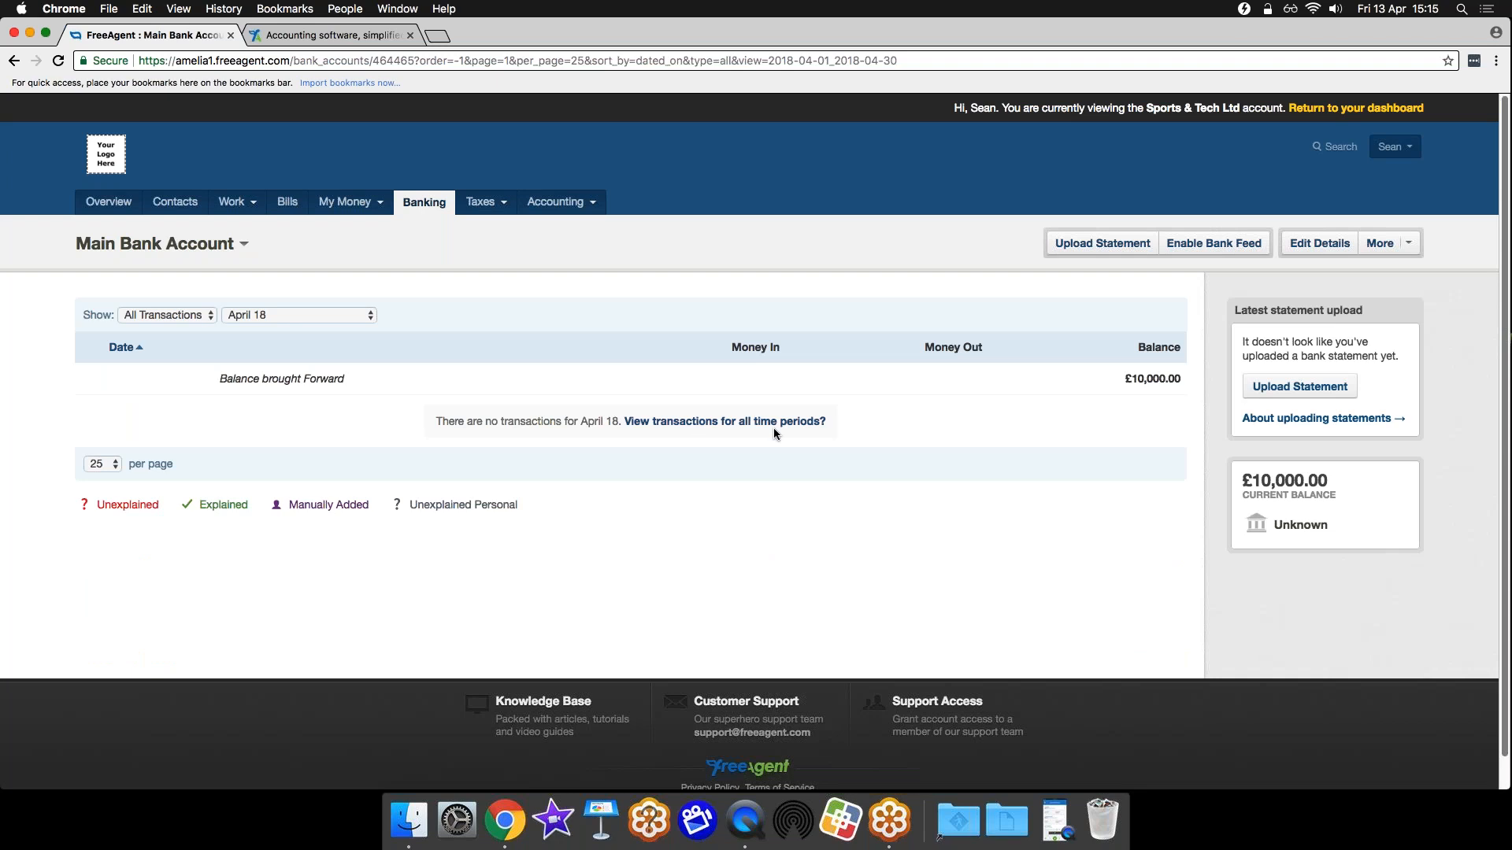
{"action": "left_click", "coordinate": [1210, 246]}
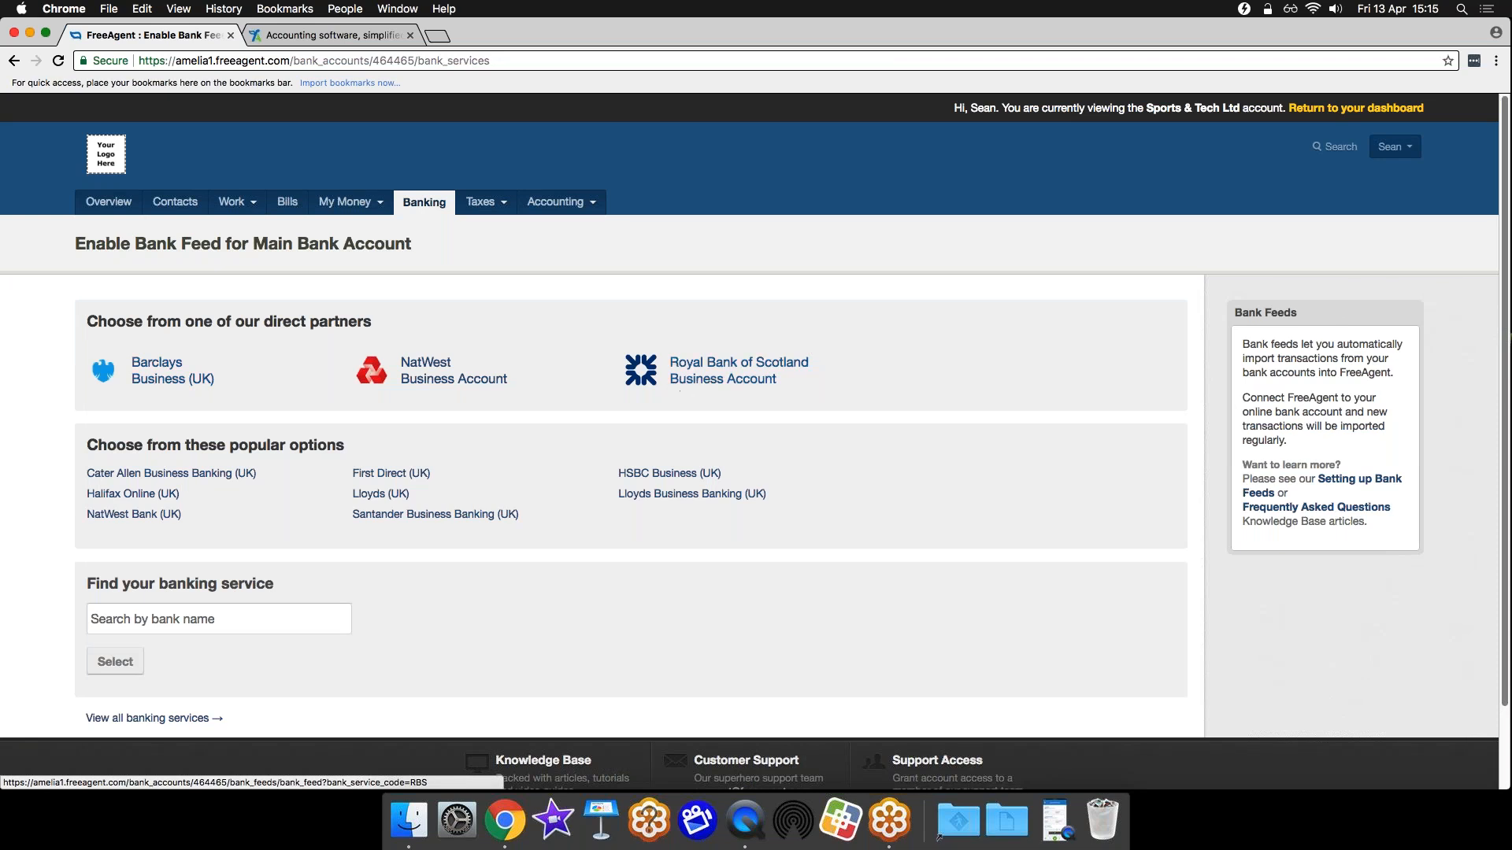
View the Royal Bank of Scotland Business Account connection form and return to the bank feed provider choices
{"action": "left_click", "coordinate": [713, 368]}
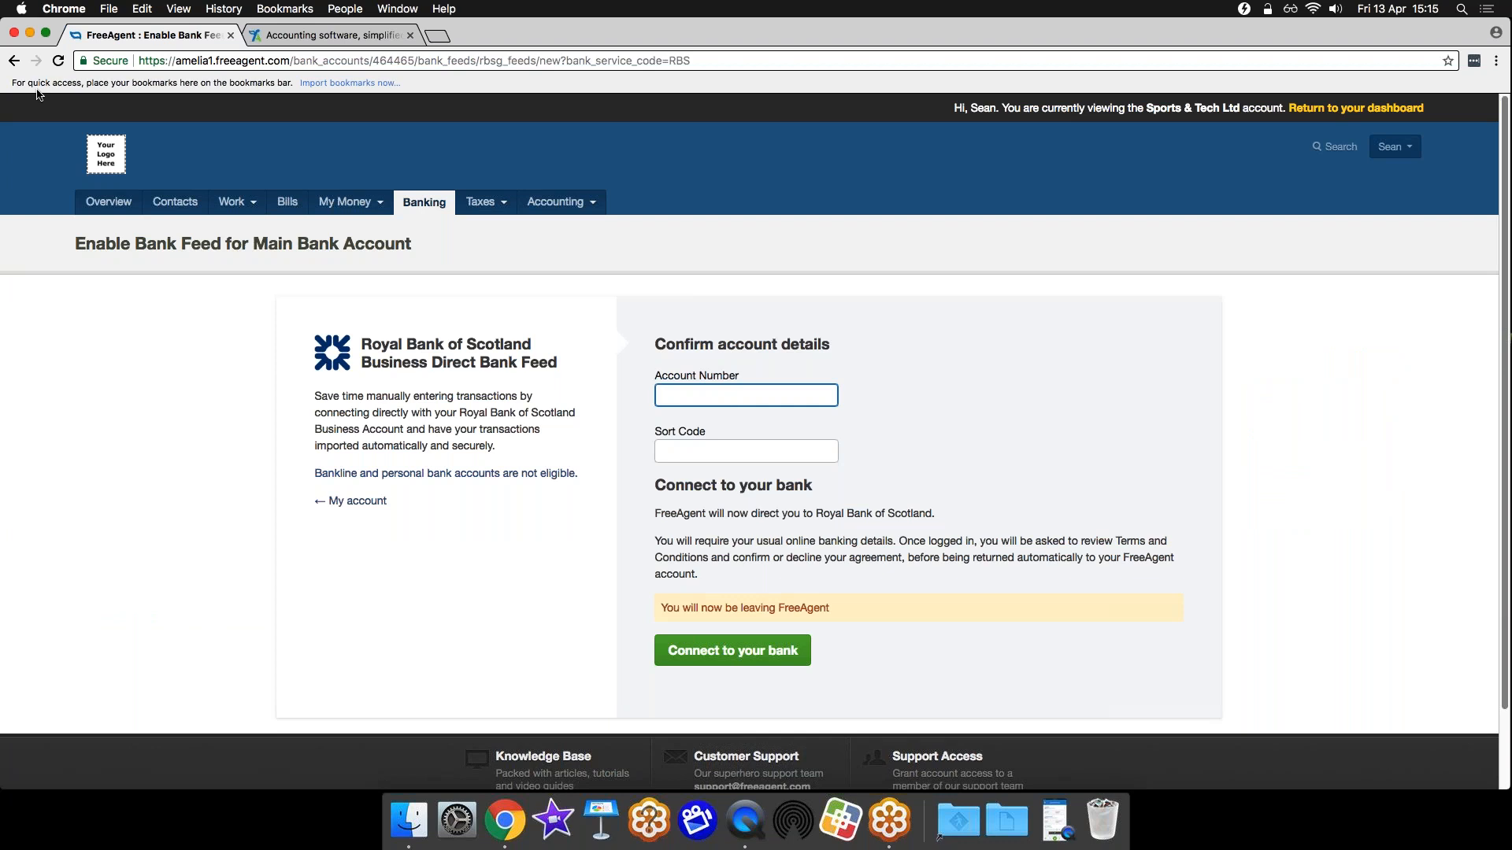
{"action": "left_click", "coordinate": [14, 62]}
{"action": "left_click", "coordinate": [15, 61]}
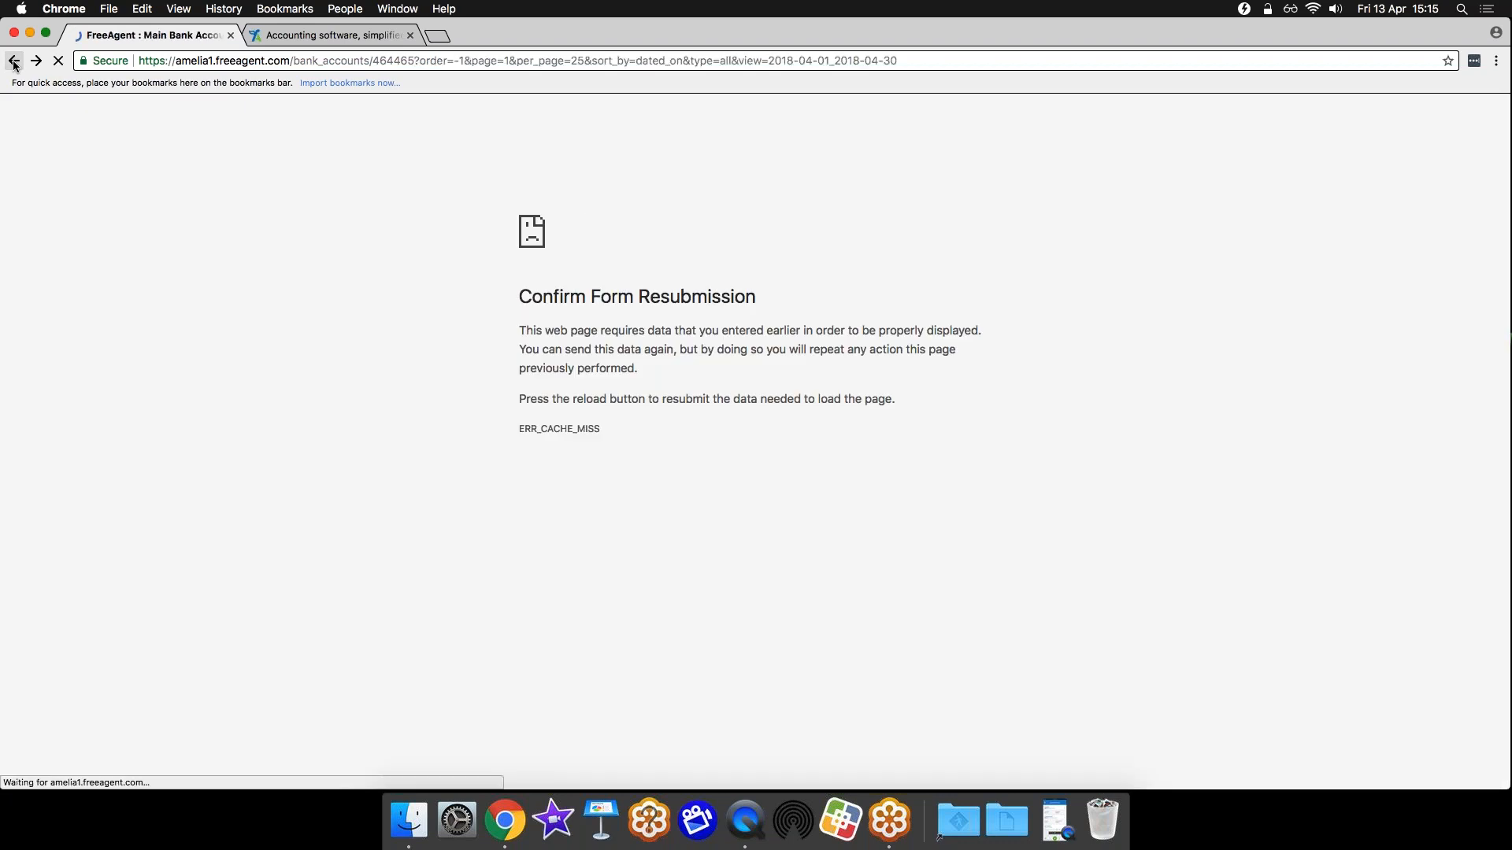
{"action": "left_click", "coordinate": [1220, 247]}
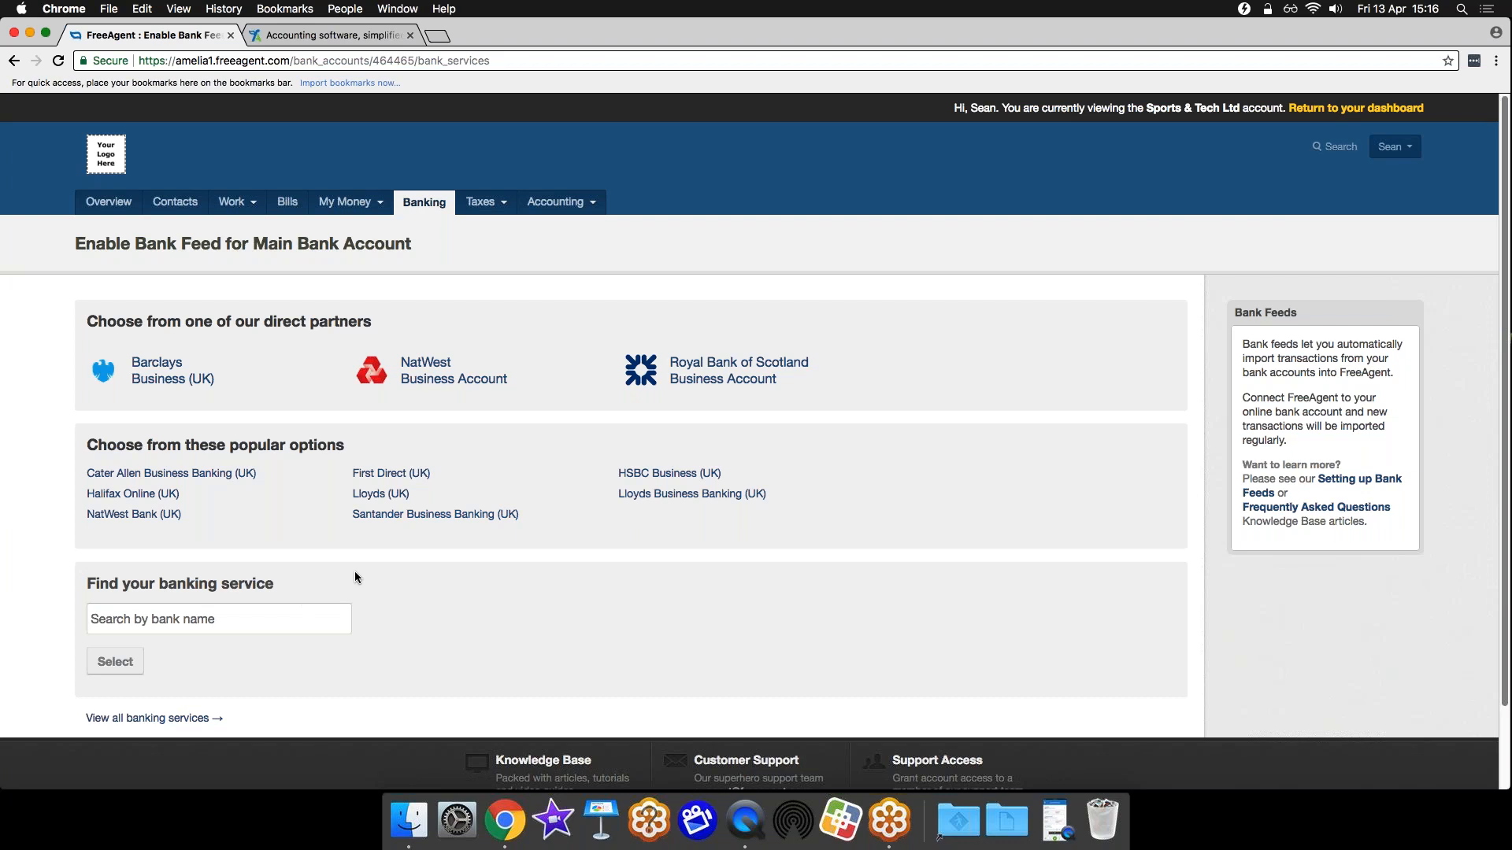
Search the banking services for "Dag Site" and select Dag Site as the feed provider
{"action": "left_click", "coordinate": [129, 621]}
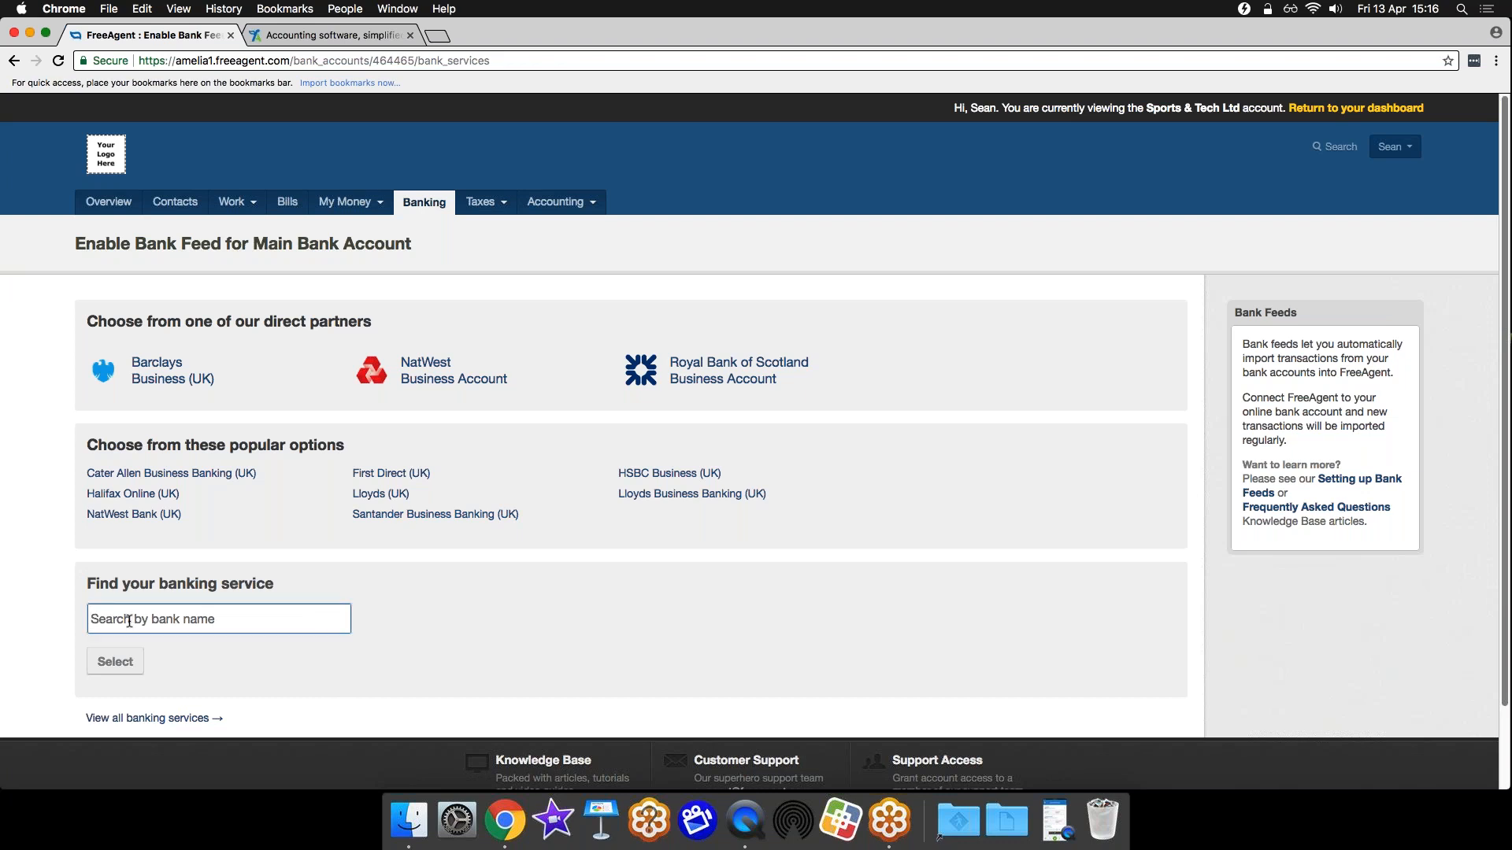
{"action": "type", "text": "Dag Sl"}
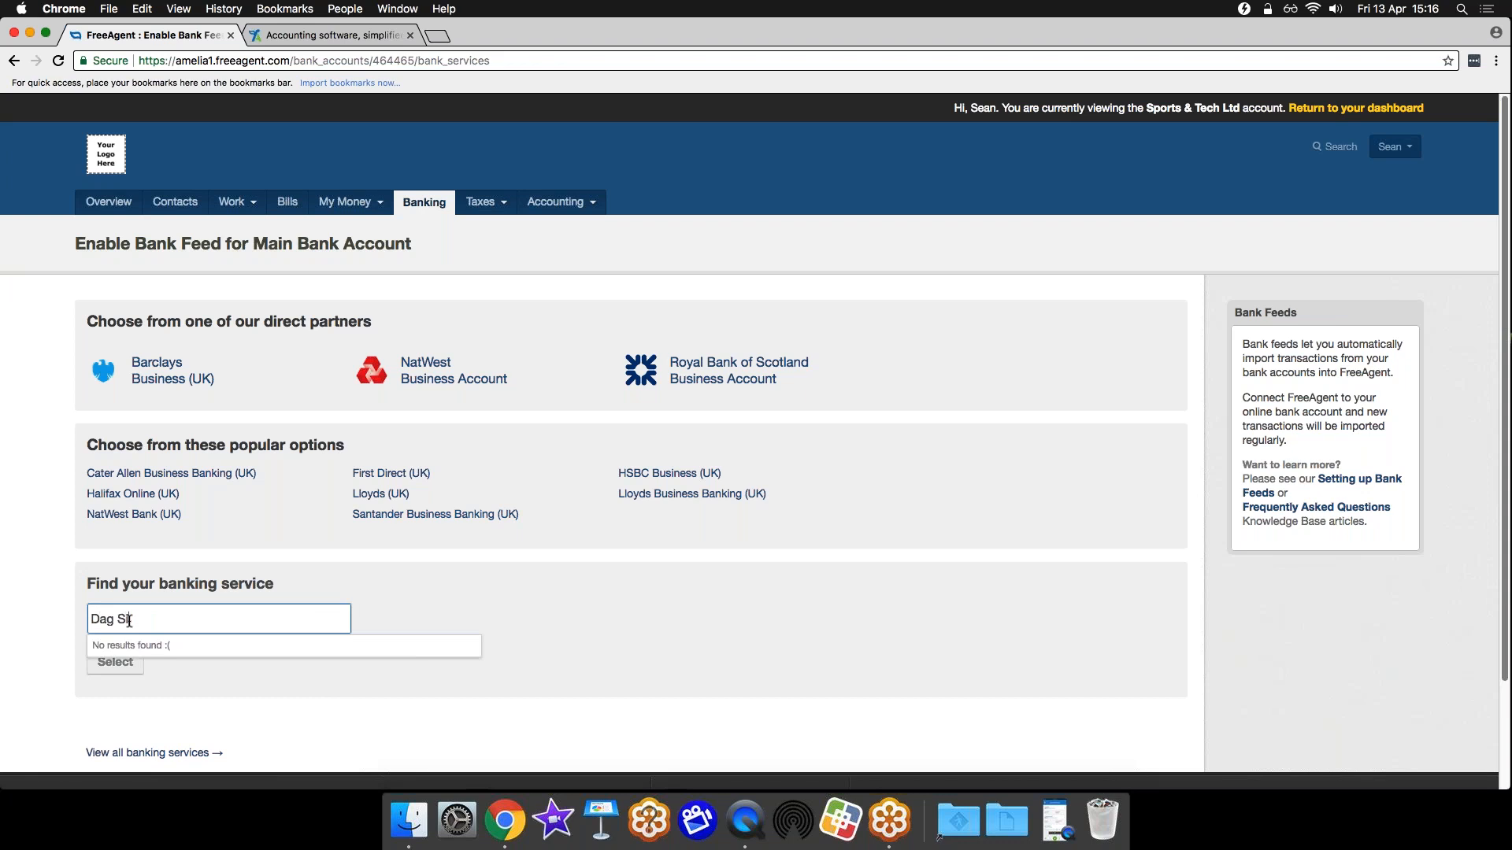
{"action": "type", "text": "e"}
{"action": "key", "text": "BackSpace"}
{"action": "key", "text": "BackSpace"}
{"action": "type", "text": "ite"}
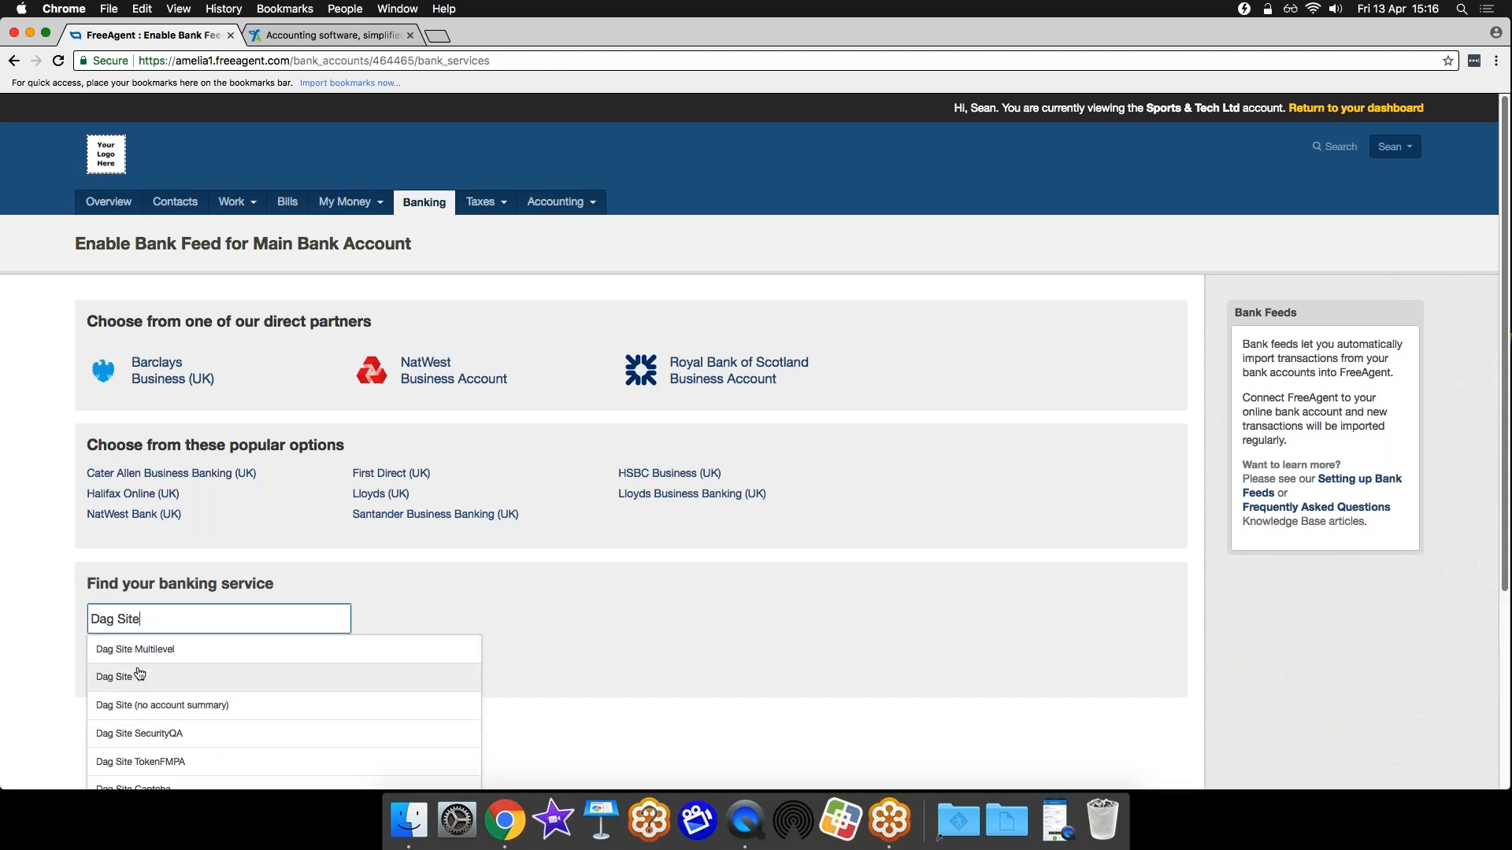
{"action": "left_click", "coordinate": [139, 674]}
{"action": "left_click", "coordinate": [120, 656]}
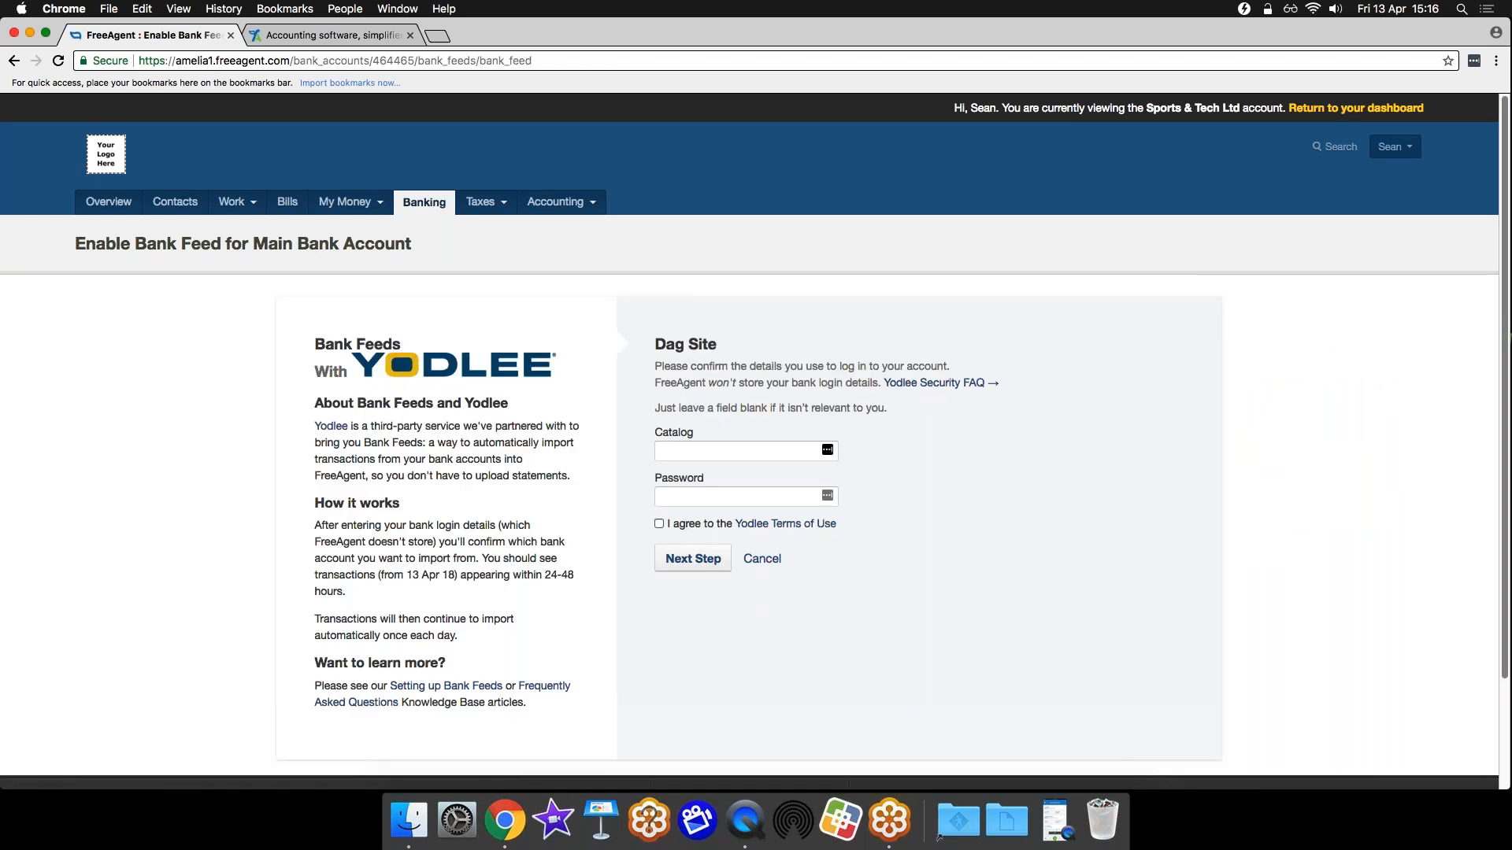
Enter the Dag Site catalog login and the account password, agree to the Yodlee Terms of Use, and continue
{"action": "left_click", "coordinate": [666, 453]}
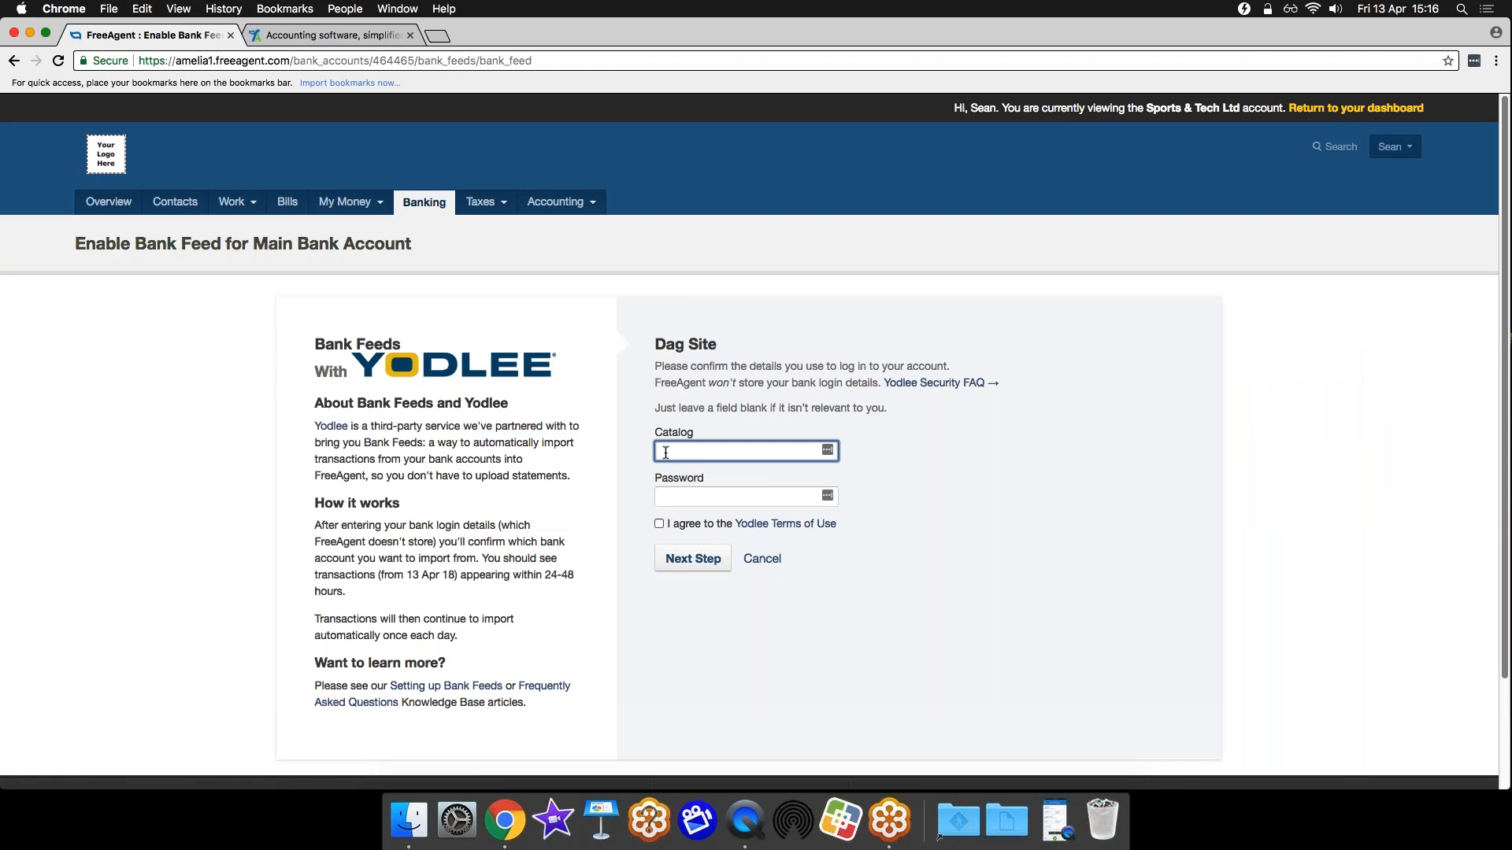
{"action": "type", "text": "Free"}
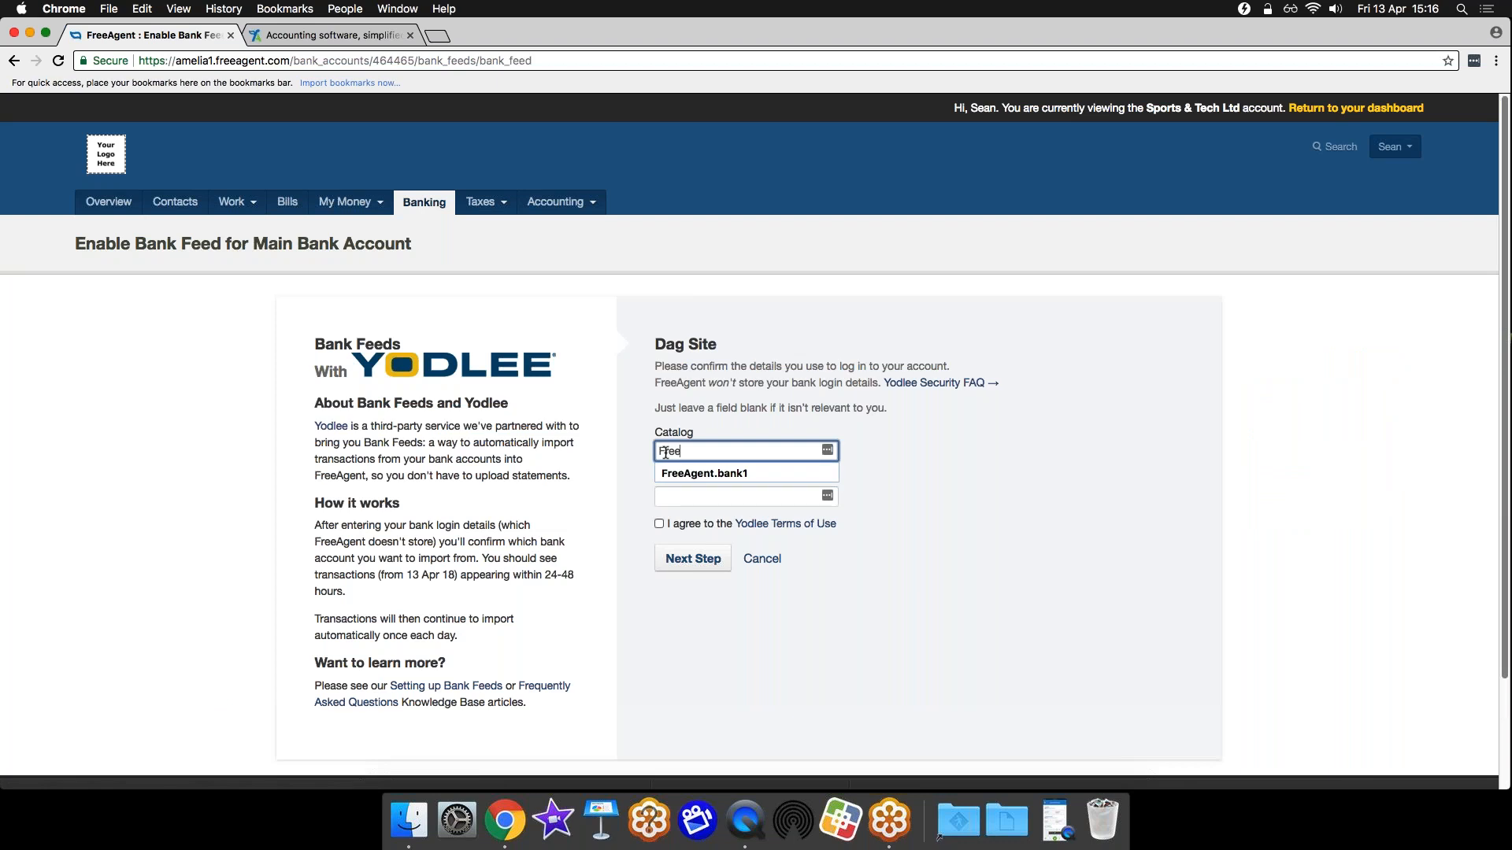
{"action": "type", "text": "Agent"}
{"action": "key", "text": "Down"}
{"action": "key", "text": "Return"}
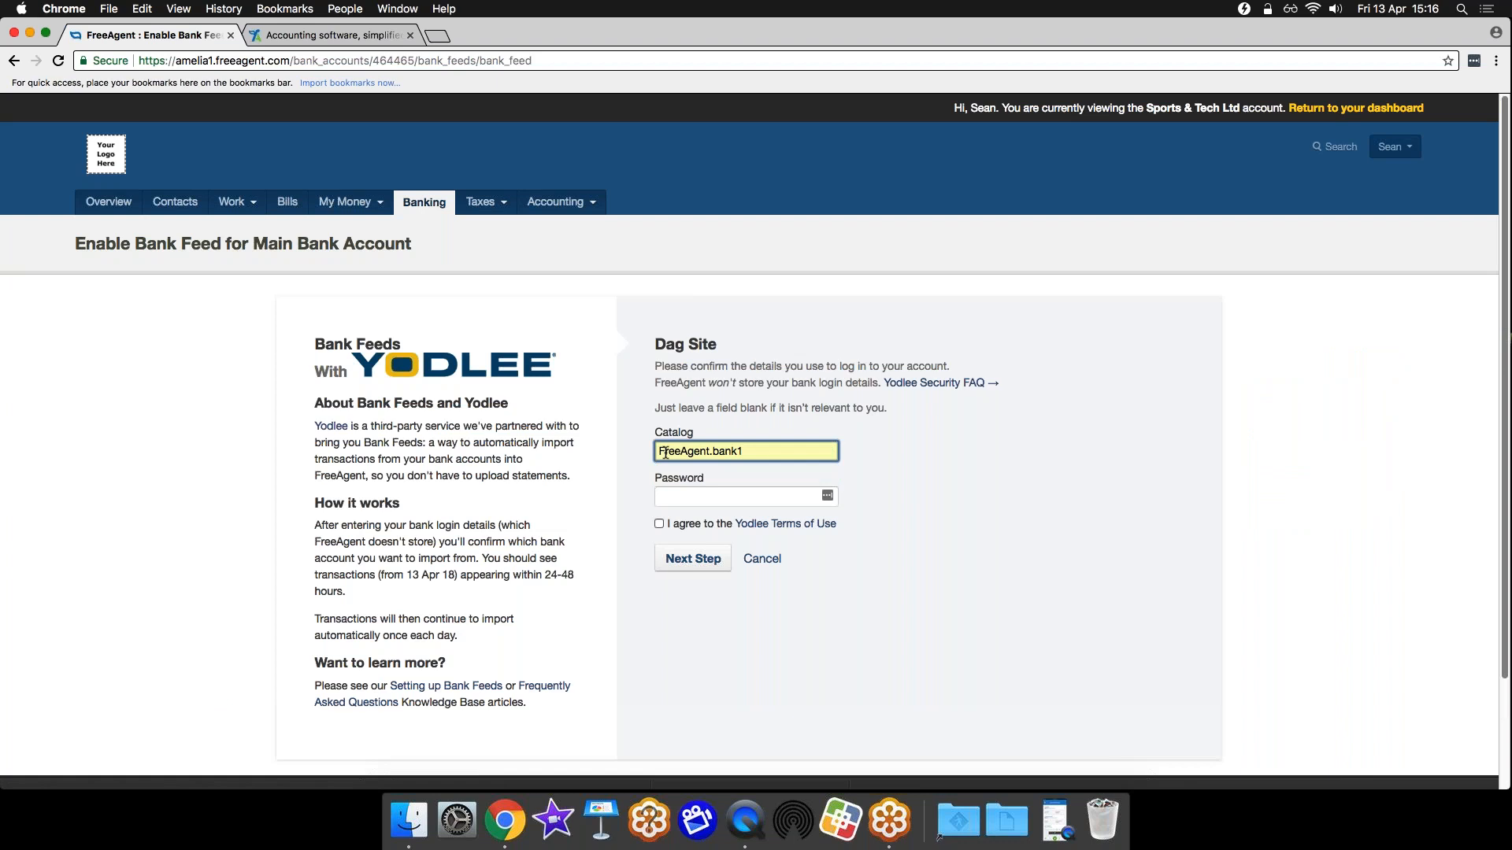
{"action": "left_click", "coordinate": [675, 494]}
{"action": "type", "text": "•••••"}
{"action": "key", "text": "Tab"}
{"action": "key", "text": "space"}
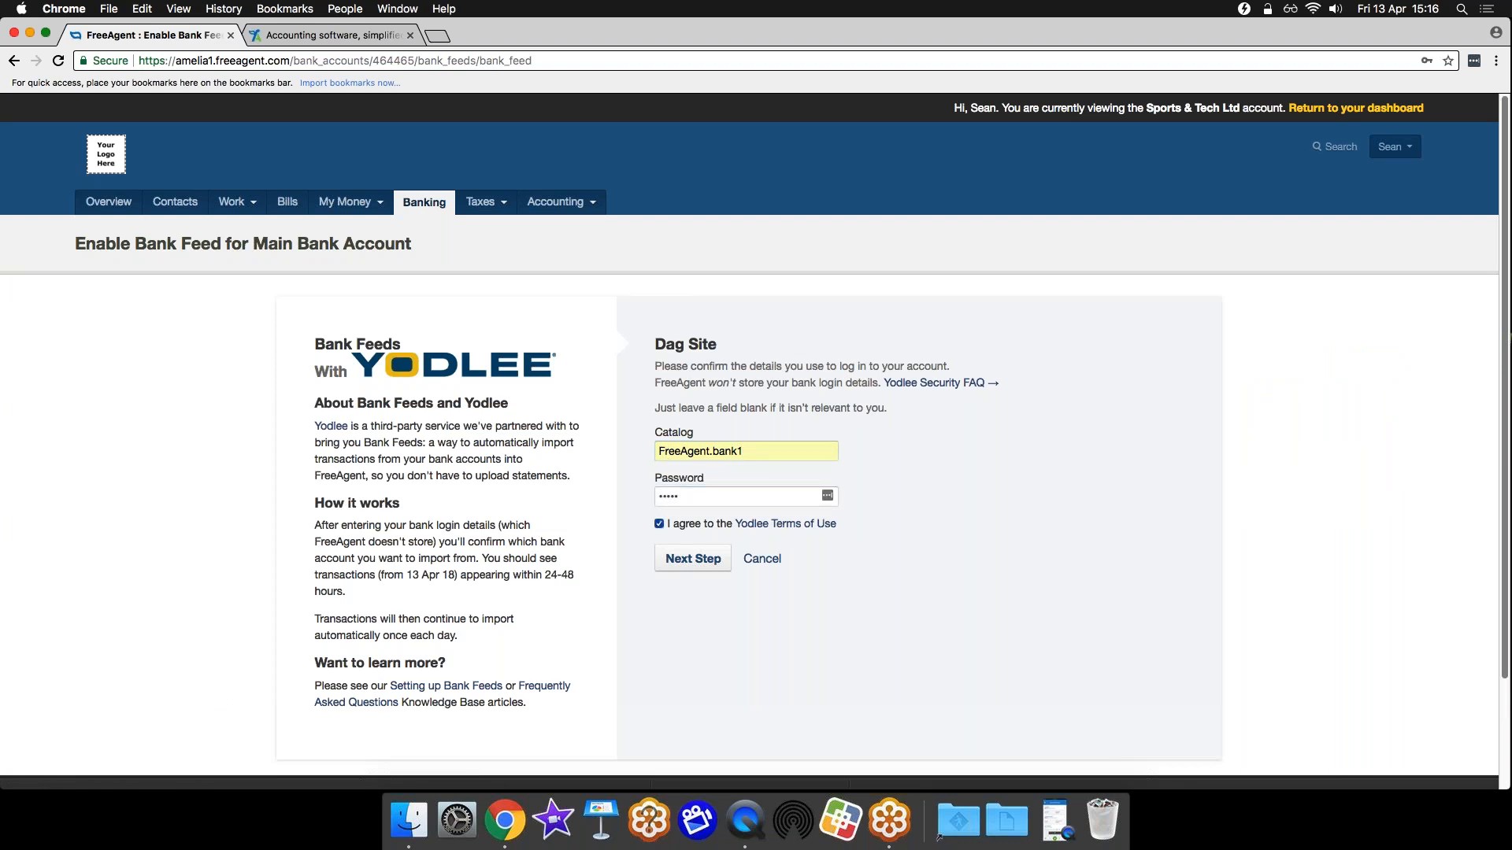
{"action": "left_click", "coordinate": [712, 560]}
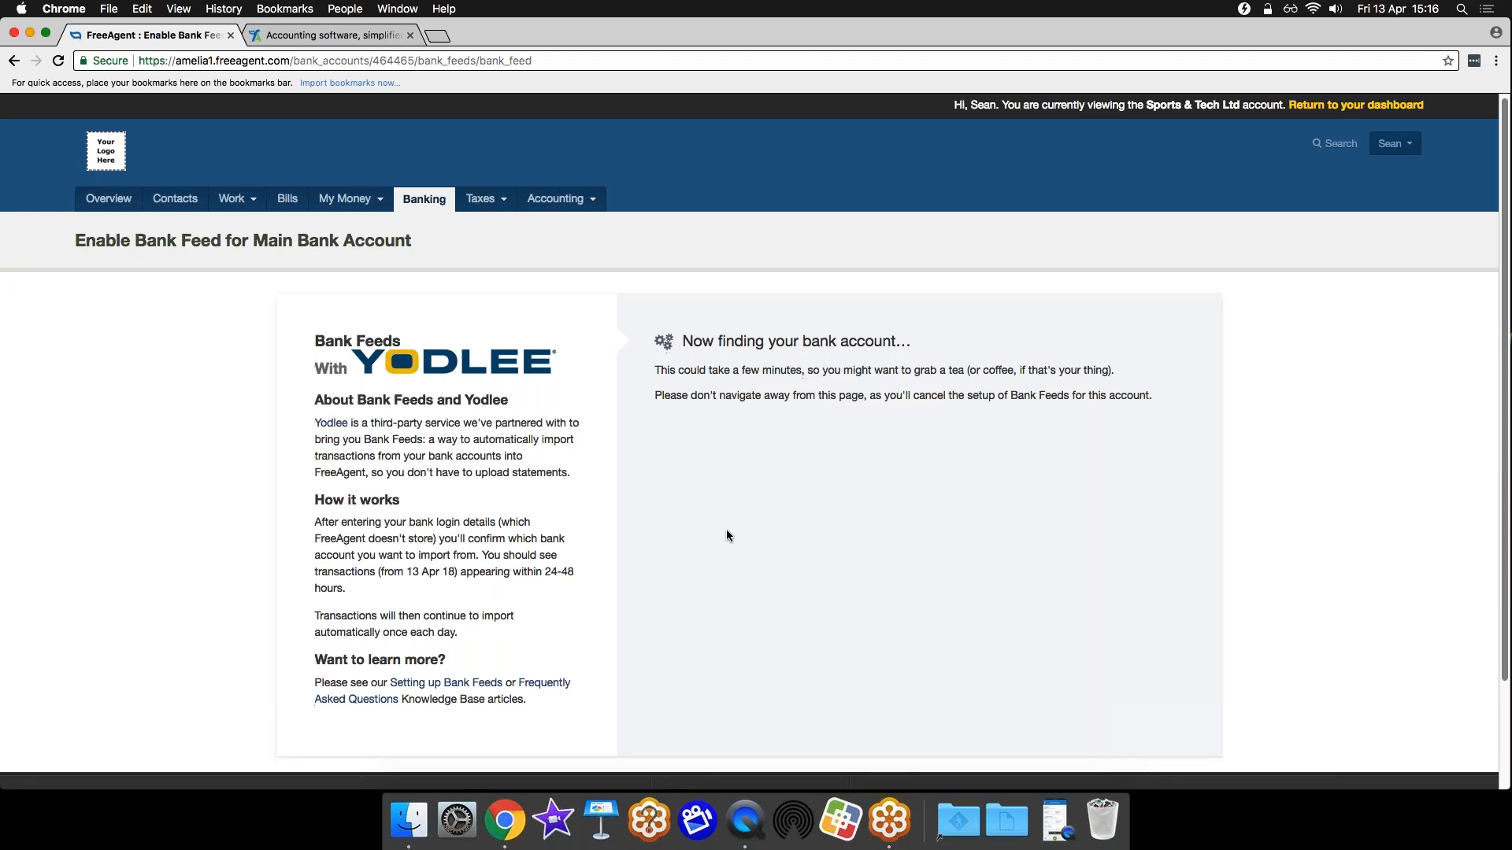
Choose Current account 1 as the bank account to connect and enable its bank feed
{"action": "scroll", "coordinate": [726, 533], "scroll_direction": "down", "scroll_amount": 3}
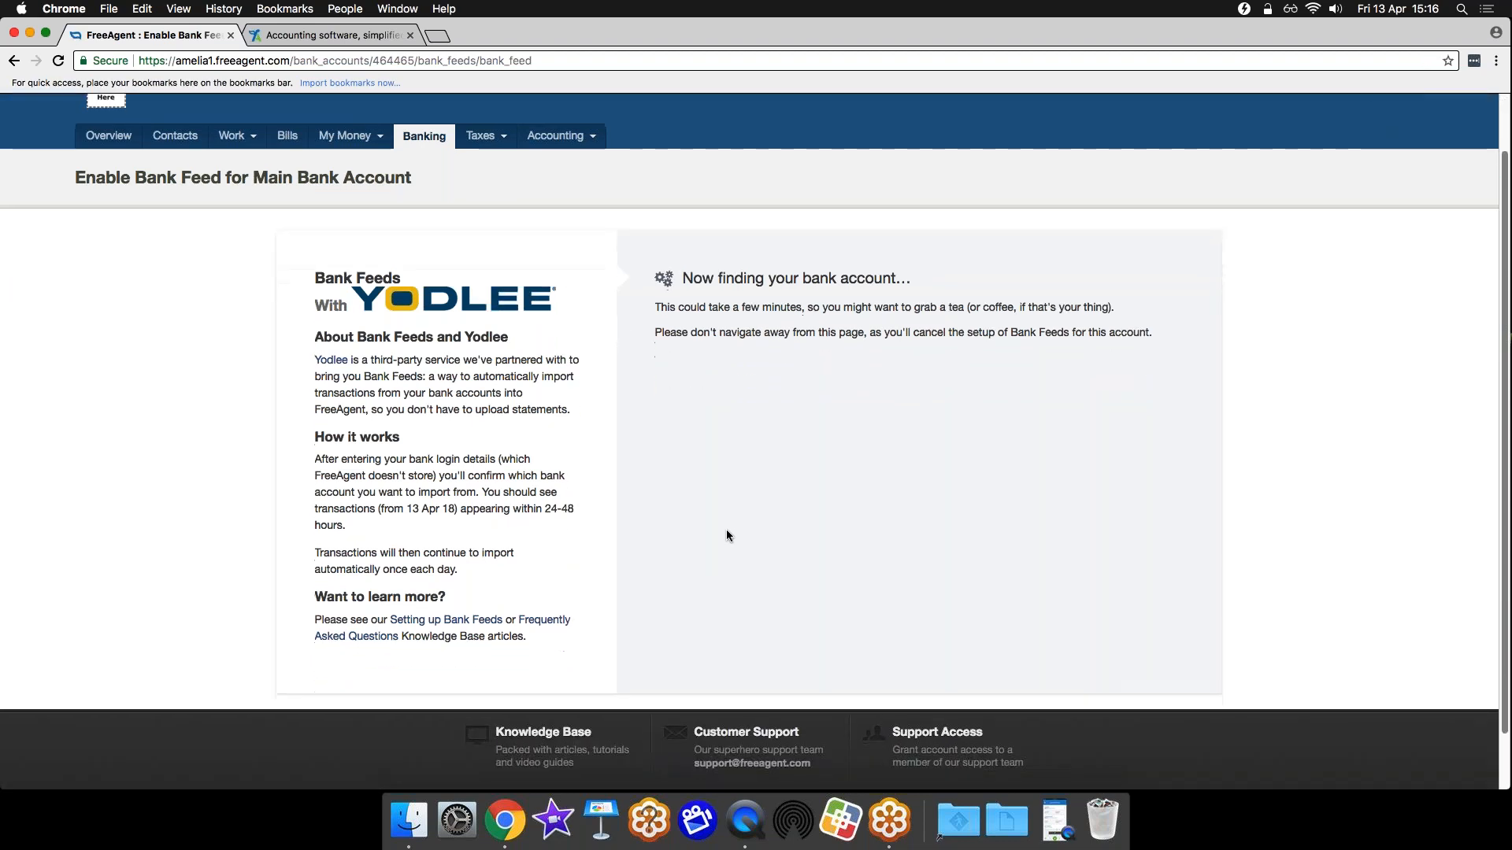
{"action": "scroll", "coordinate": [727, 536], "scroll_direction": "down", "scroll_amount": 1}
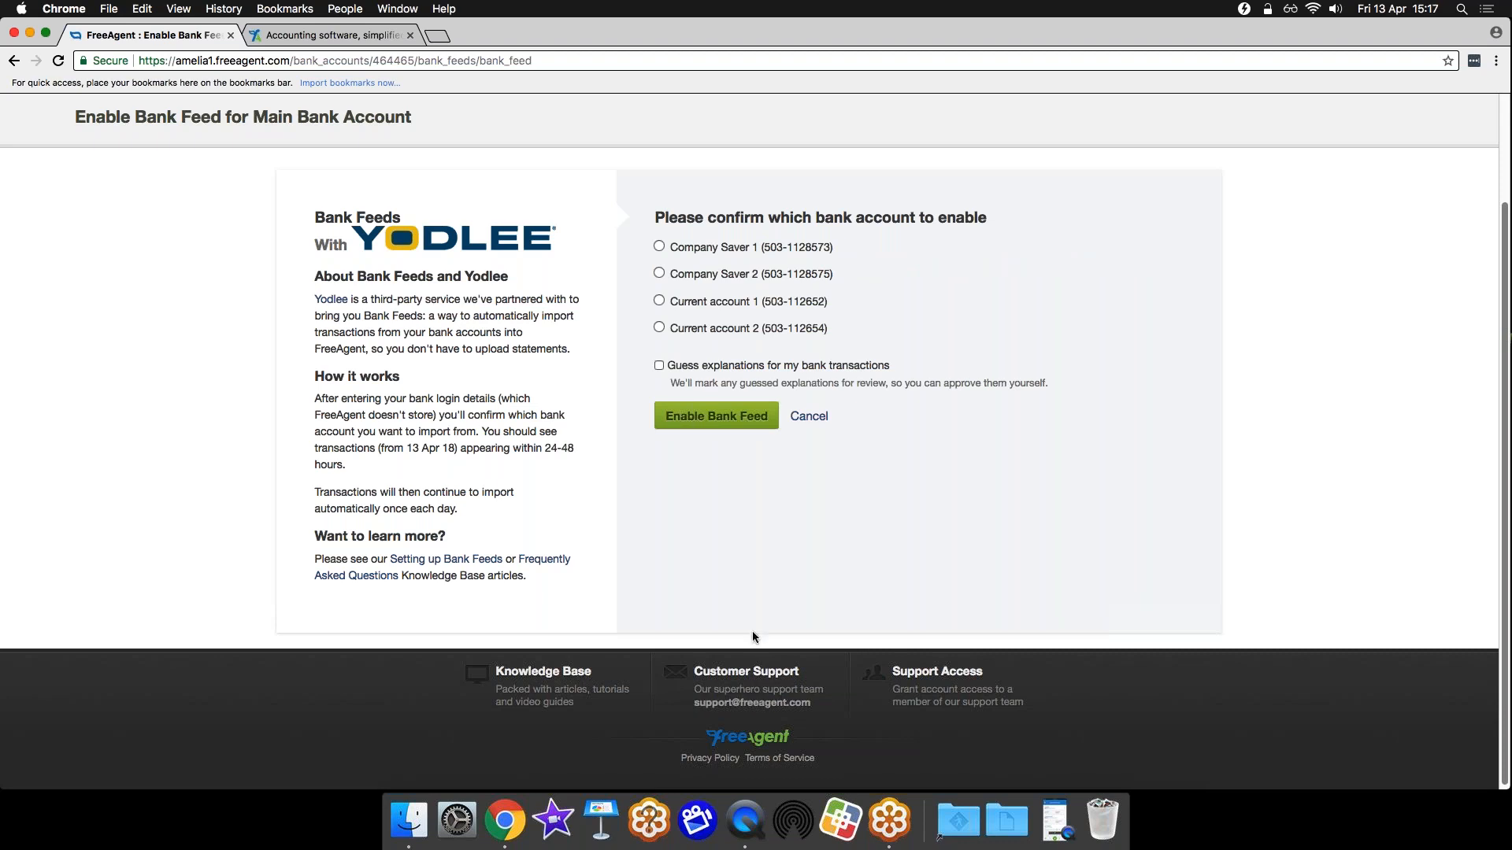
{"action": "scroll", "coordinate": [753, 634], "scroll_direction": "up", "scroll_amount": 3}
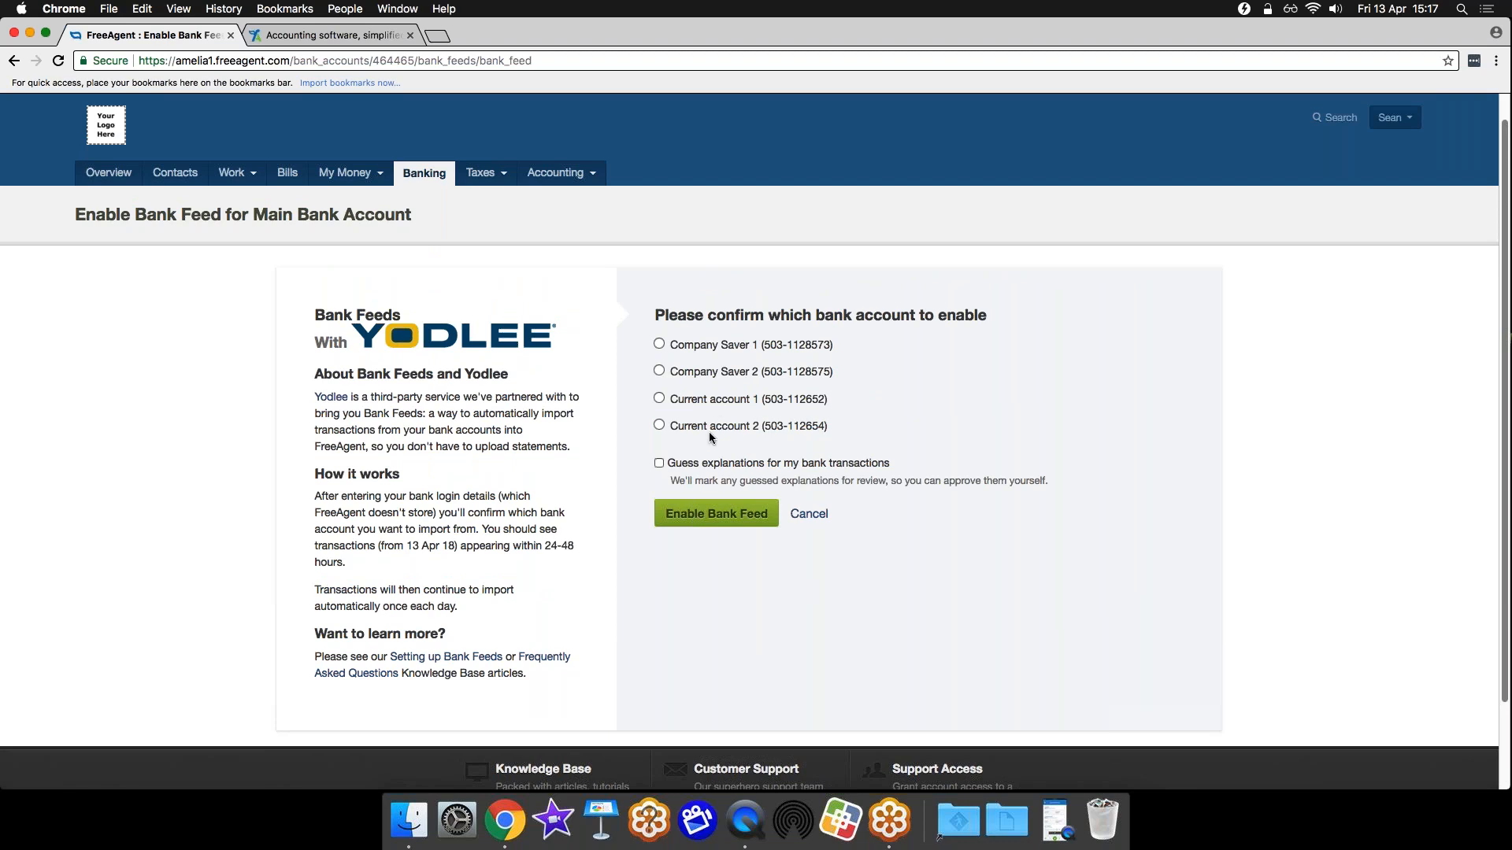
{"action": "left_click", "coordinate": [659, 400]}
{"action": "left_click", "coordinate": [734, 515]}
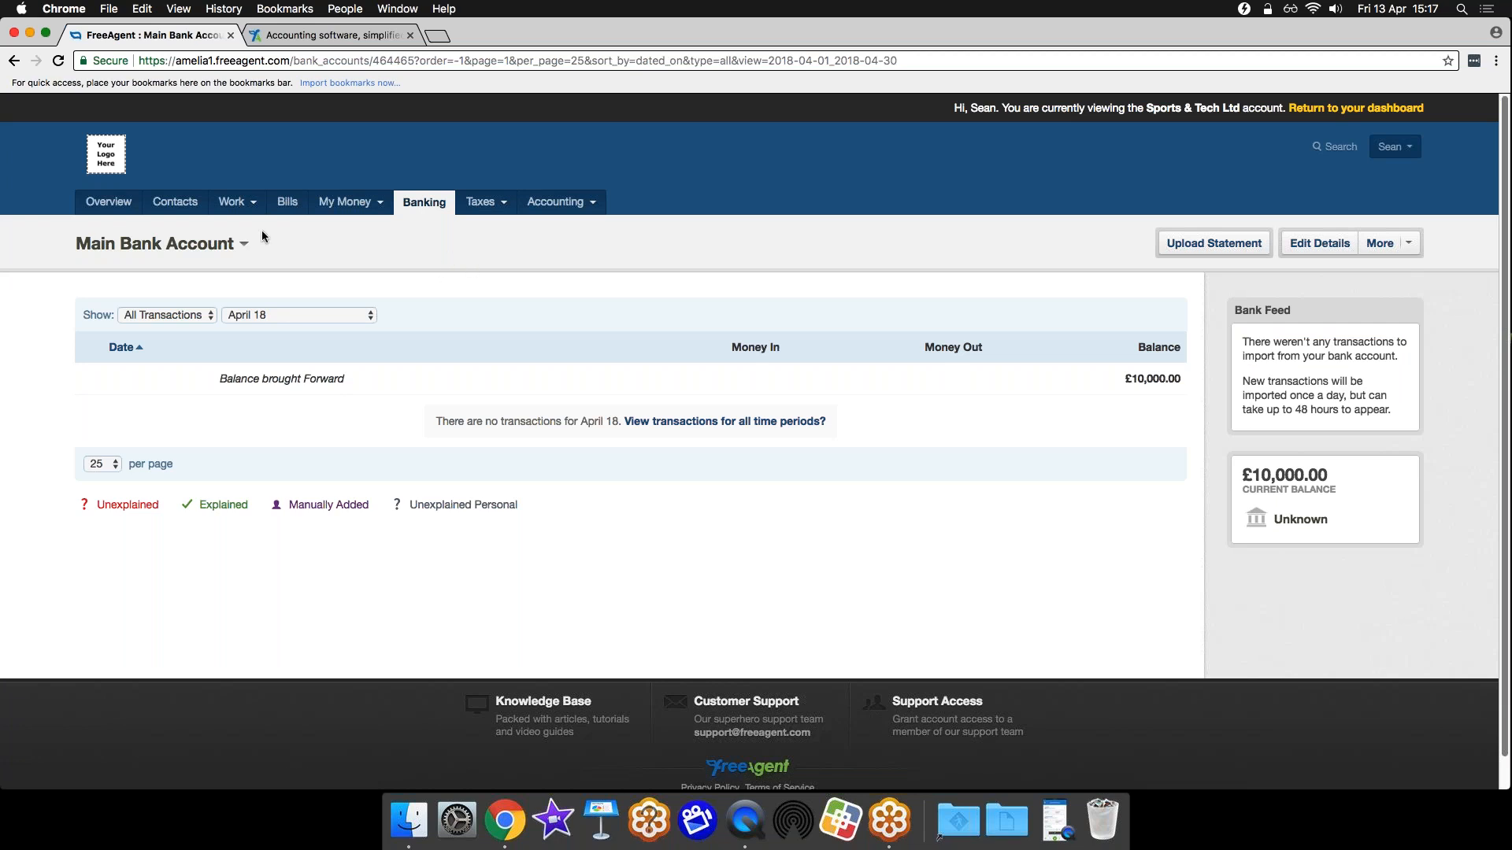
Switch to the Business Current Account and show its transactions for All Time Periods
{"action": "left_click", "coordinate": [244, 245]}
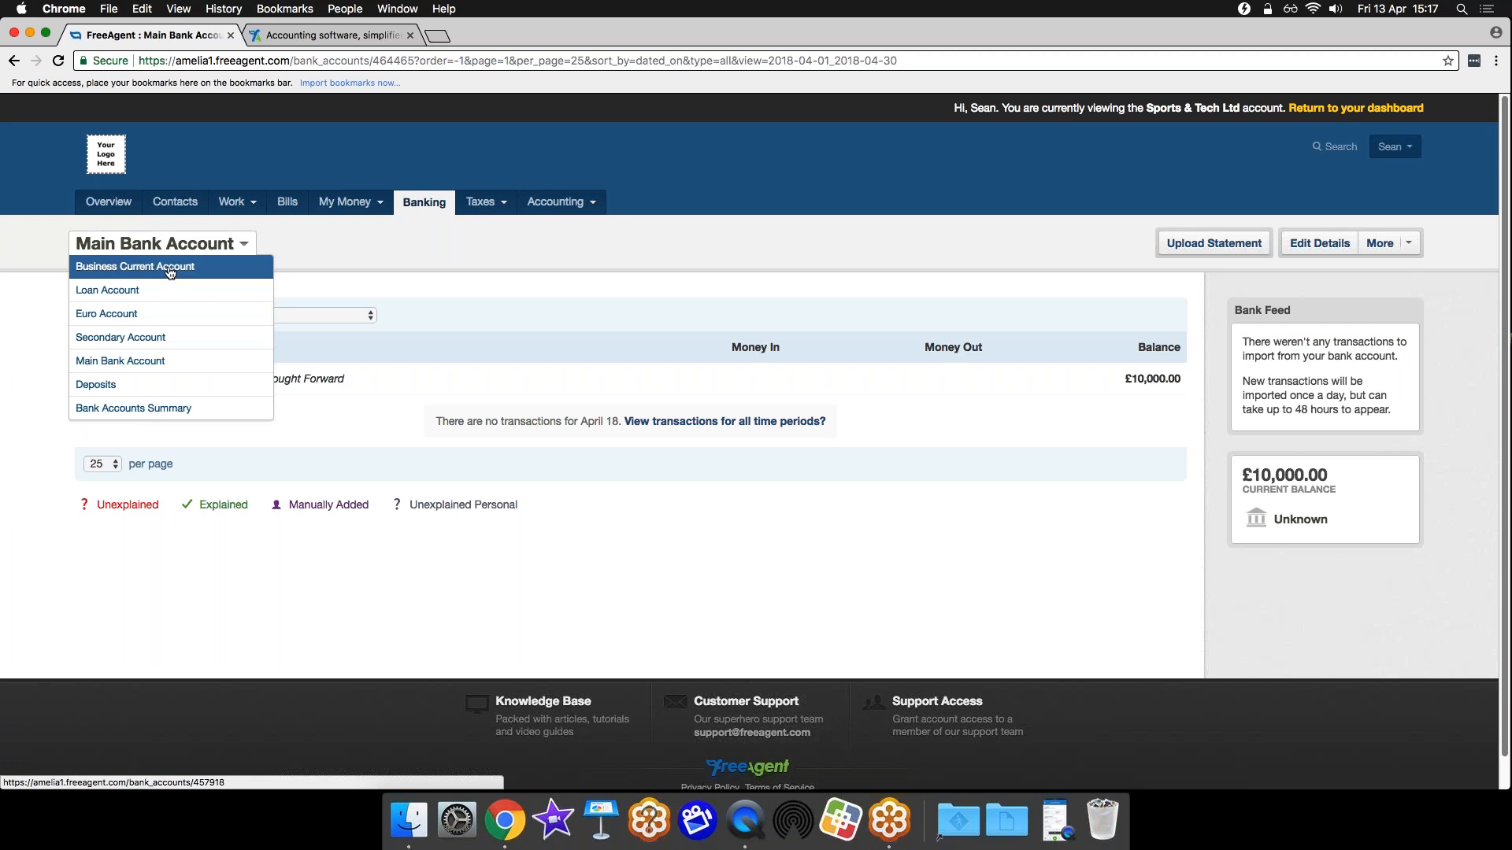
{"action": "left_click", "coordinate": [174, 269]}
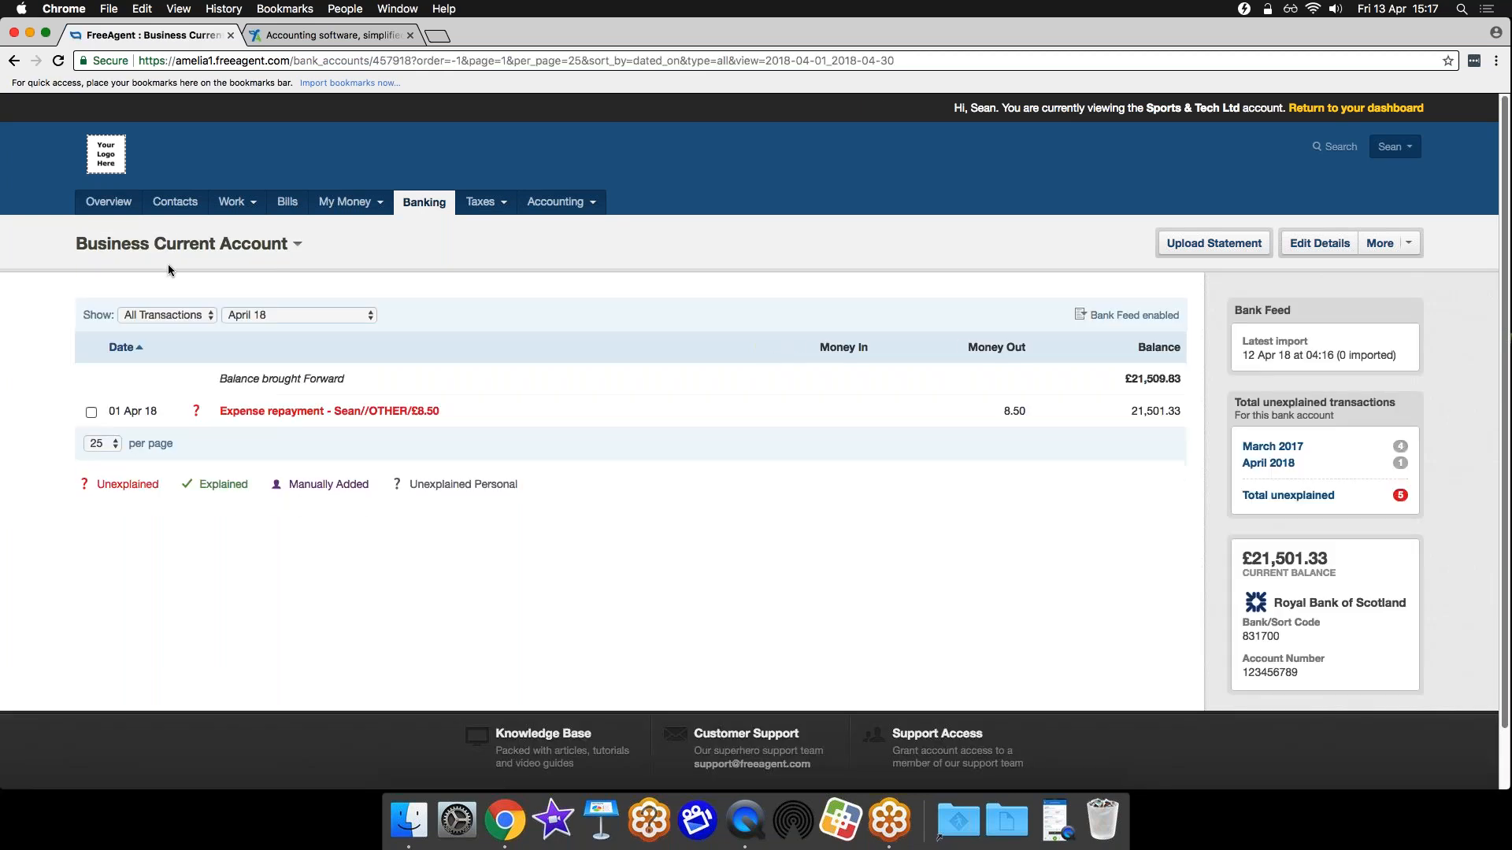
{"action": "left_click", "coordinate": [304, 318]}
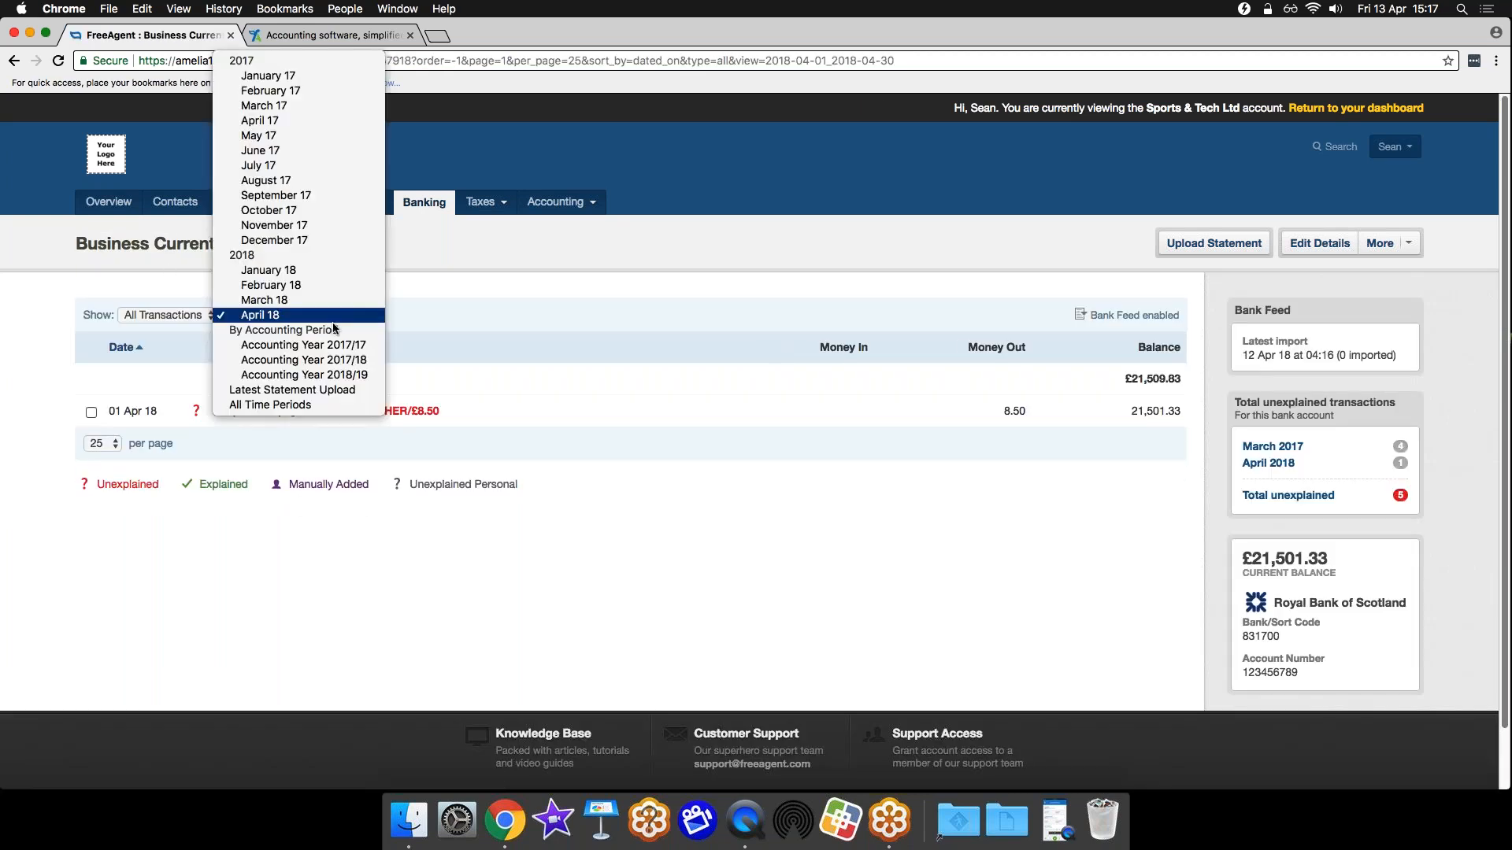
{"action": "left_click", "coordinate": [304, 405]}
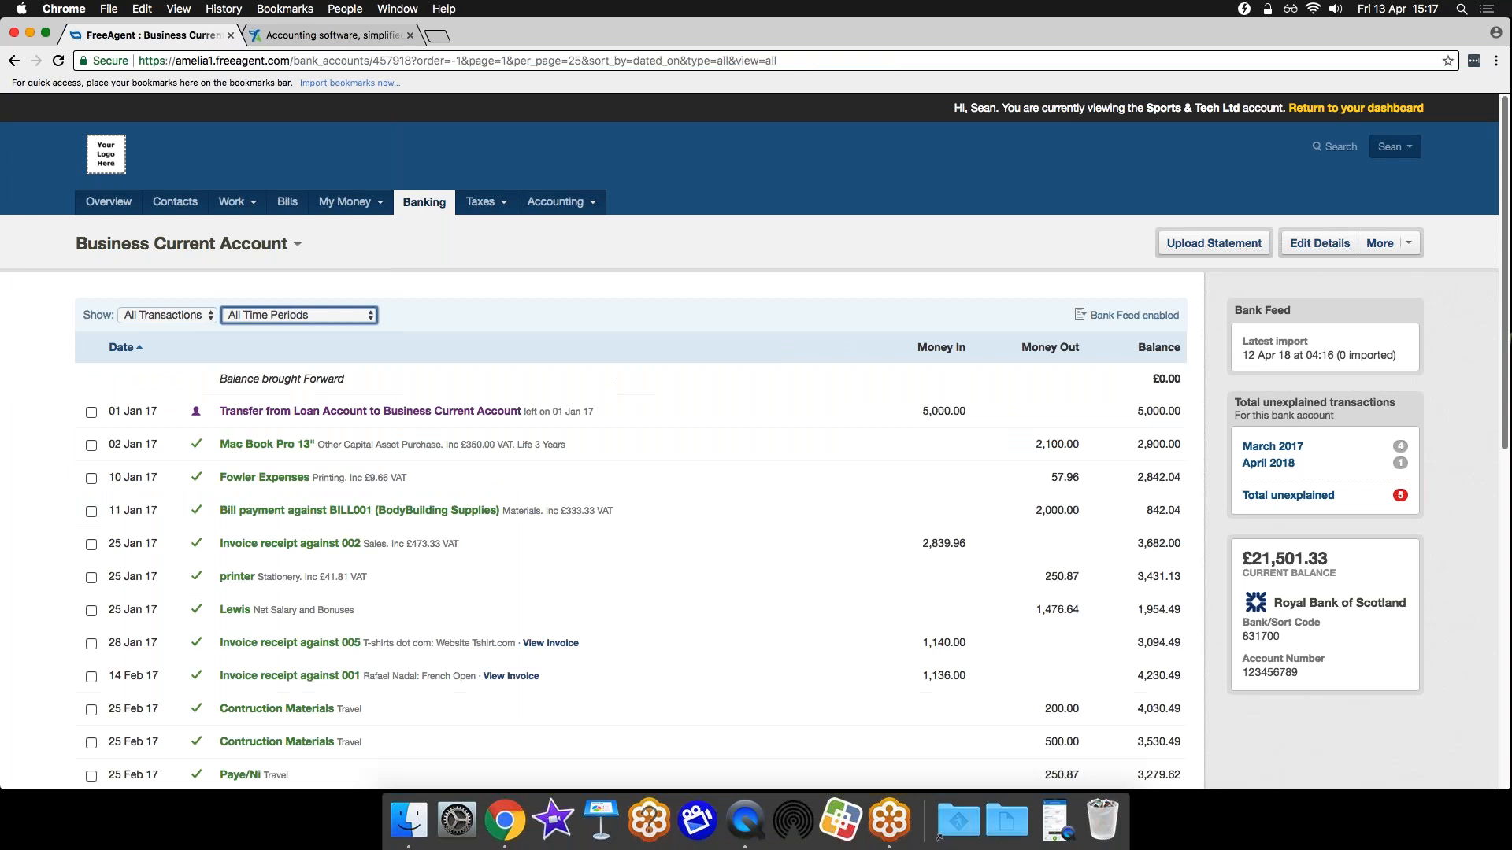
Explain the 20 March 2017 money-in transaction of £12,000.00 as invoice receipts against invoices 011 and 014
{"action": "scroll", "coordinate": [504, 473], "scroll_direction": "down", "scroll_amount": 10}
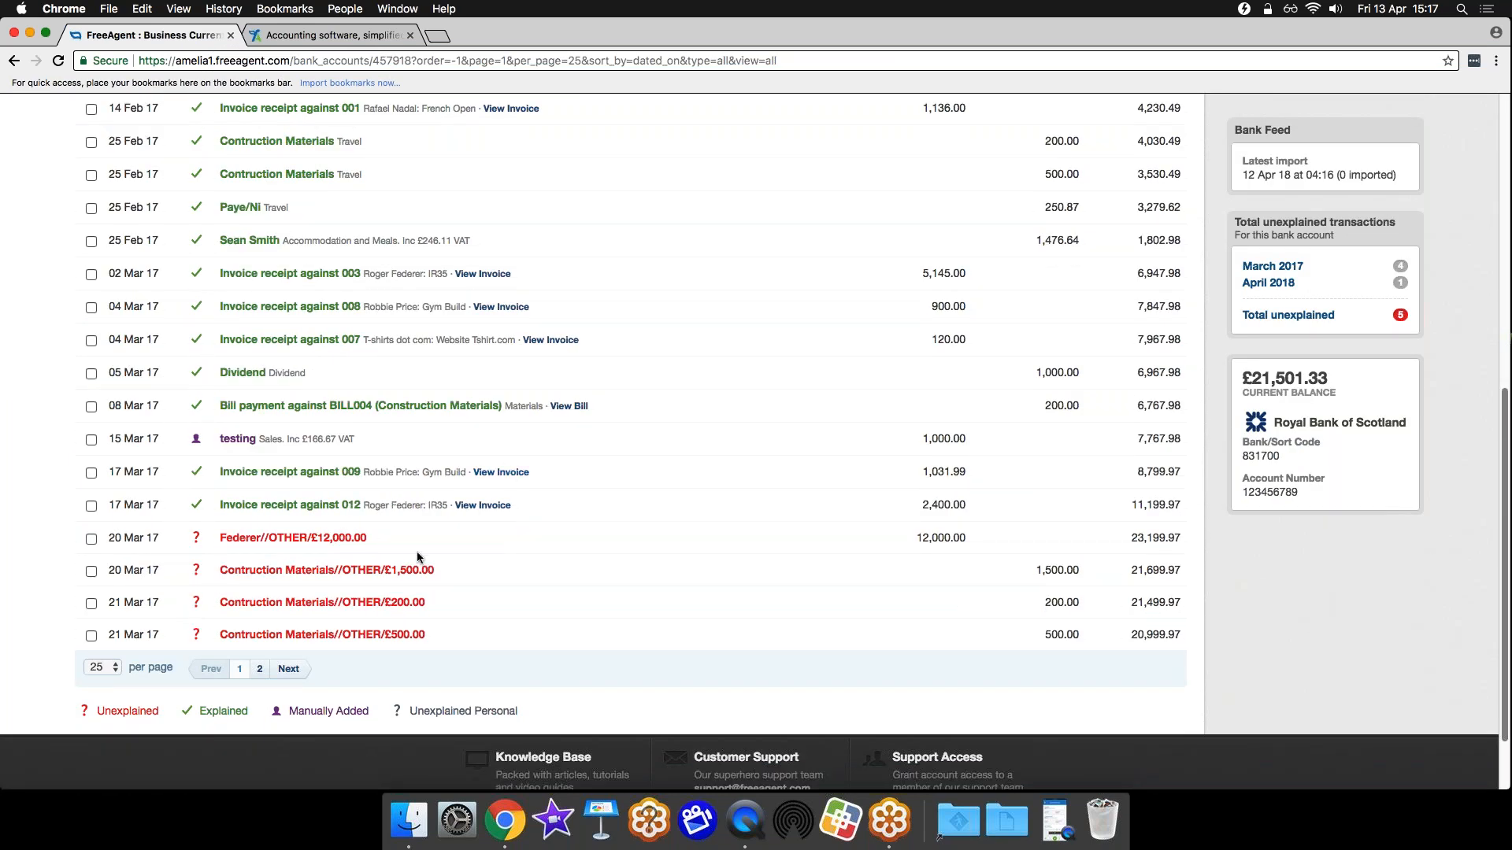
{"action": "left_click", "coordinate": [289, 538]}
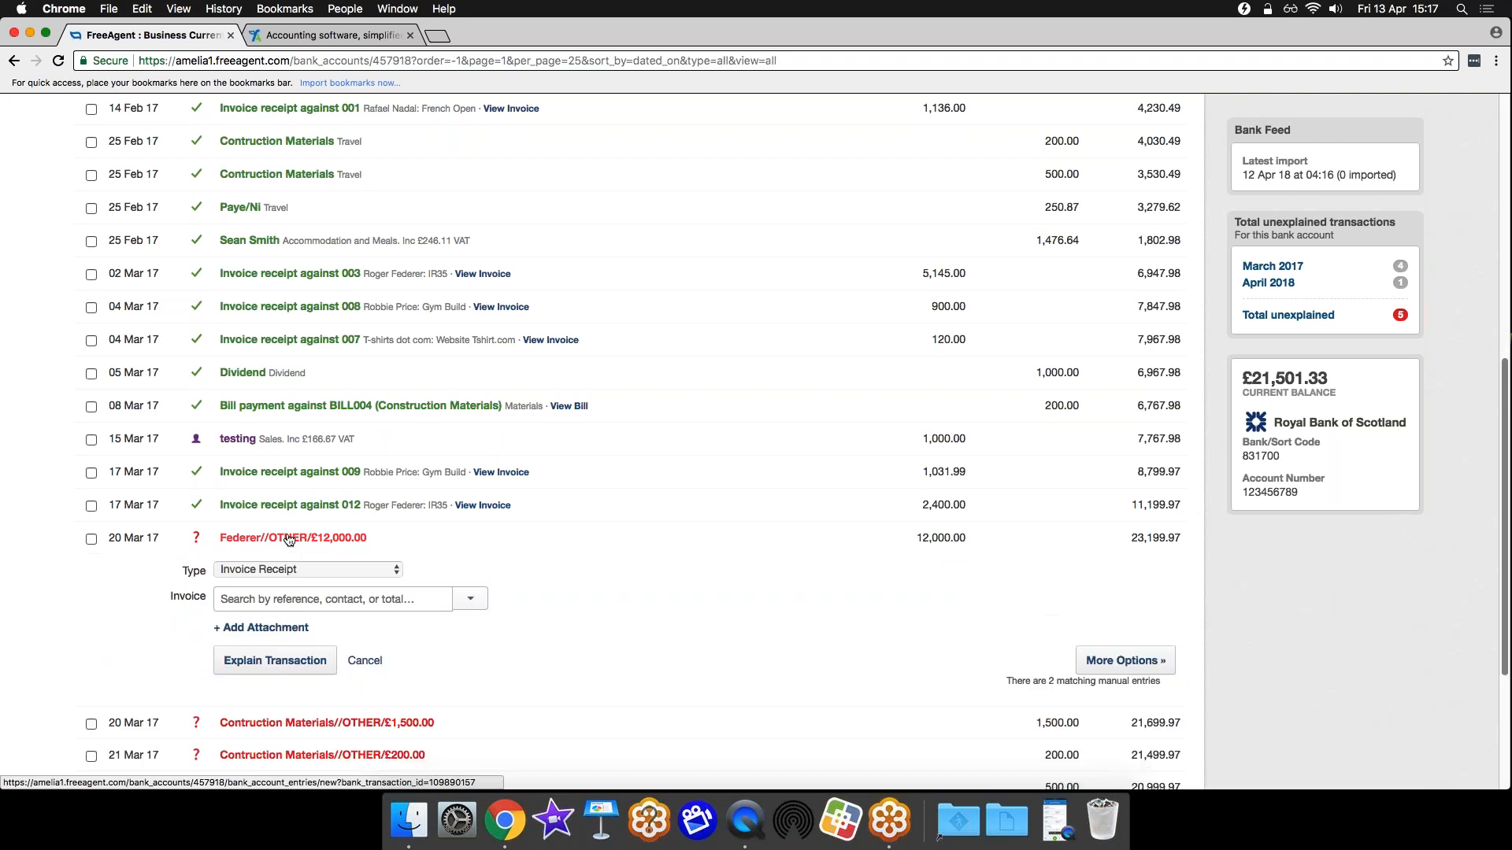
{"action": "left_click", "coordinate": [384, 568]}
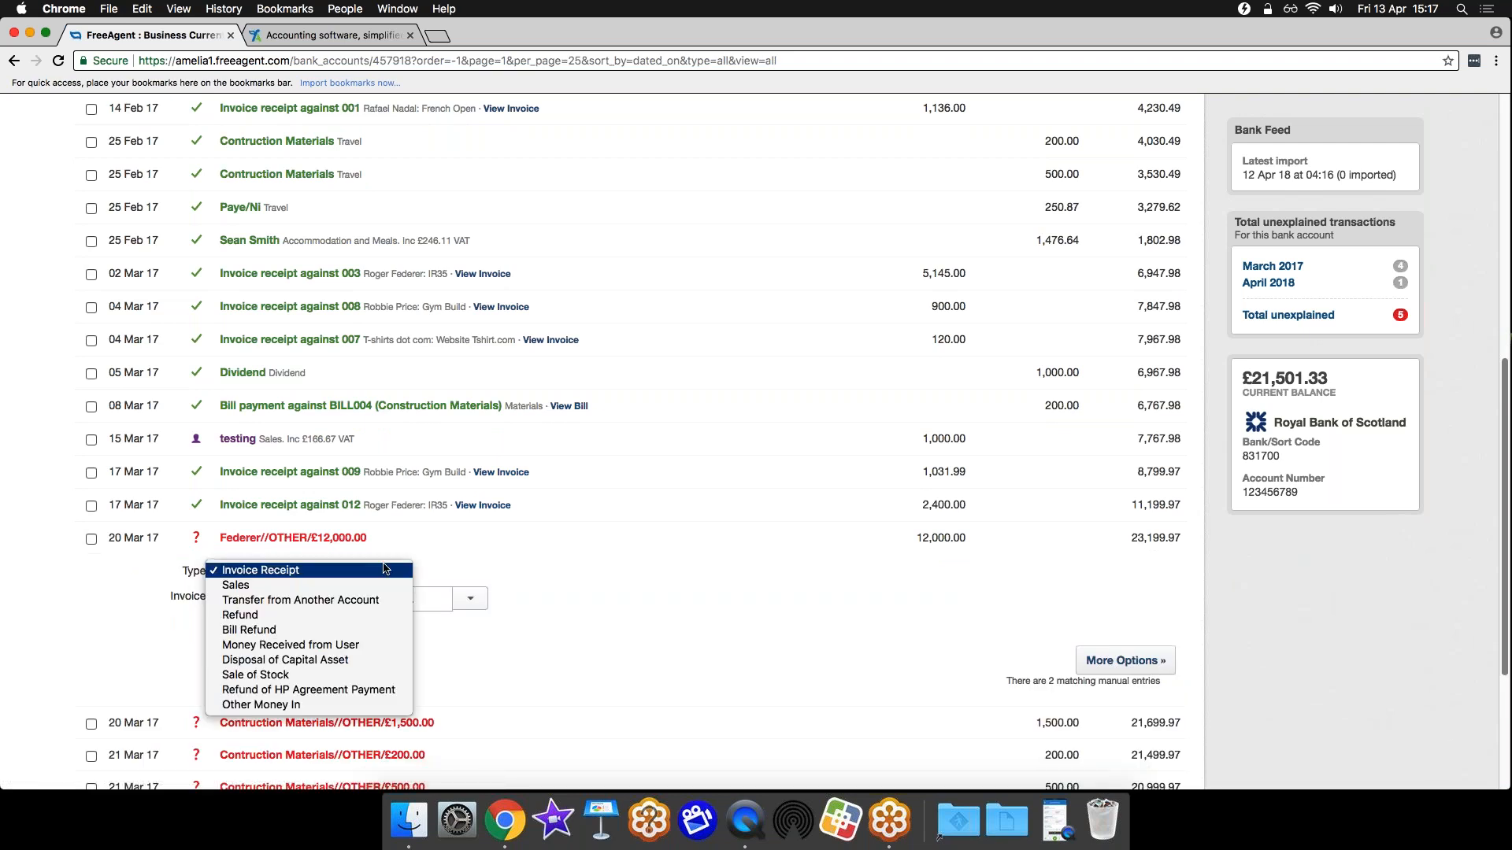
{"action": "left_click", "coordinate": [300, 574]}
{"action": "left_click", "coordinate": [471, 601]}
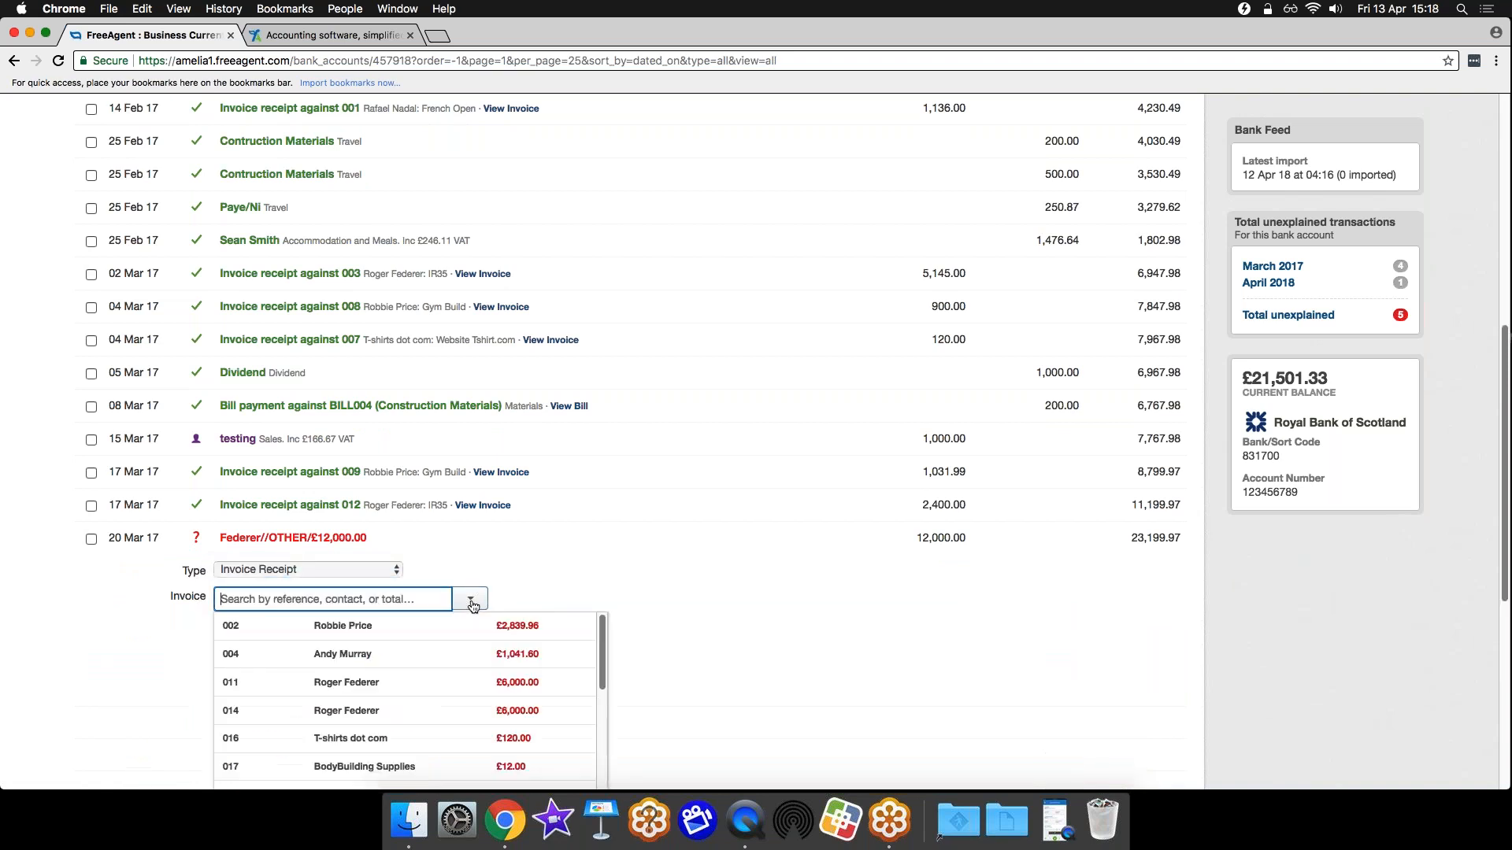
{"action": "left_click", "coordinate": [356, 684]}
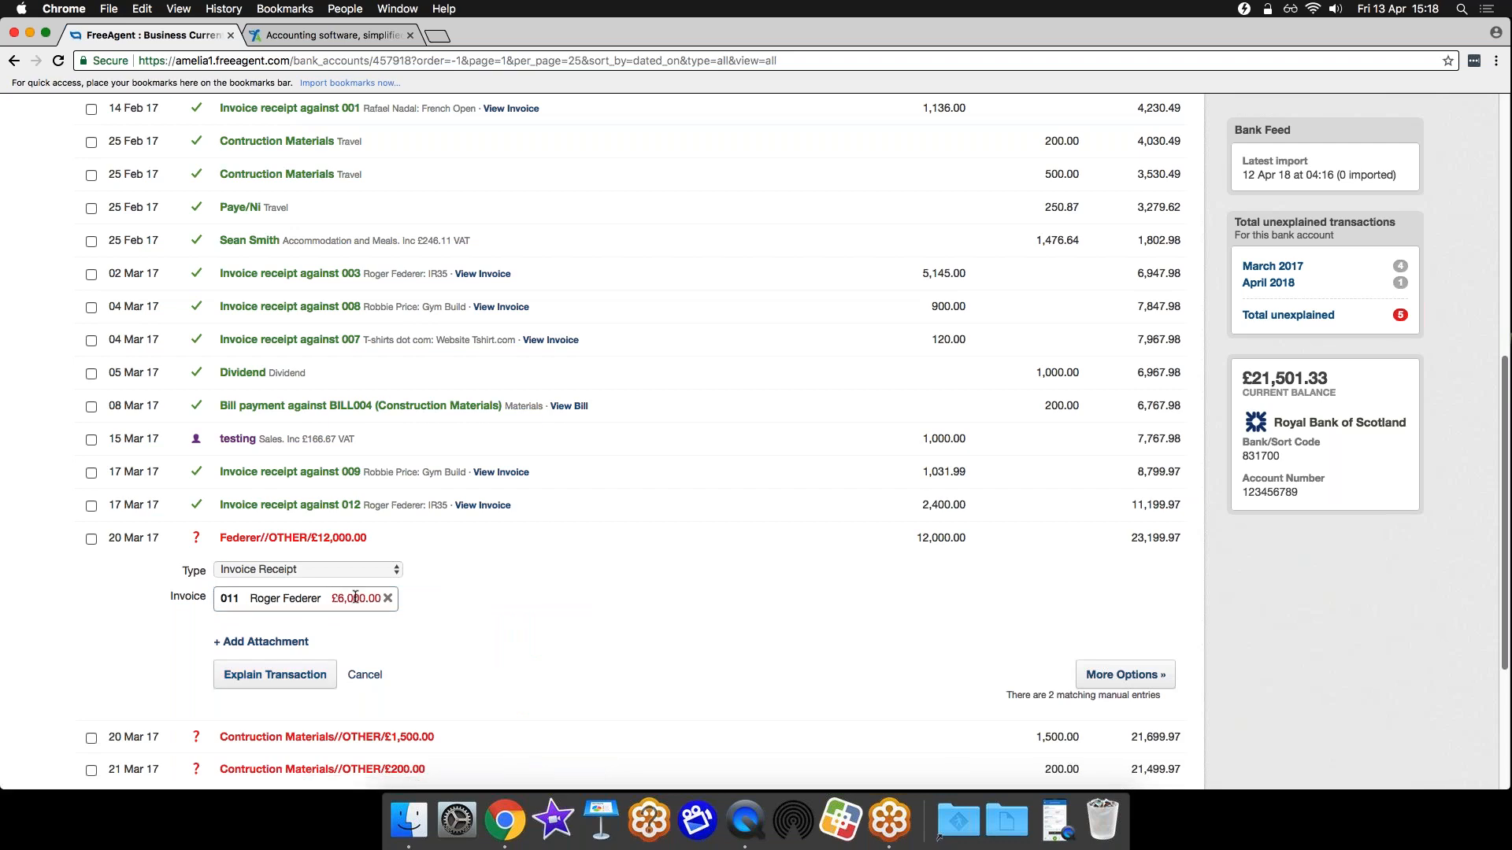
{"action": "left_click", "coordinate": [315, 676]}
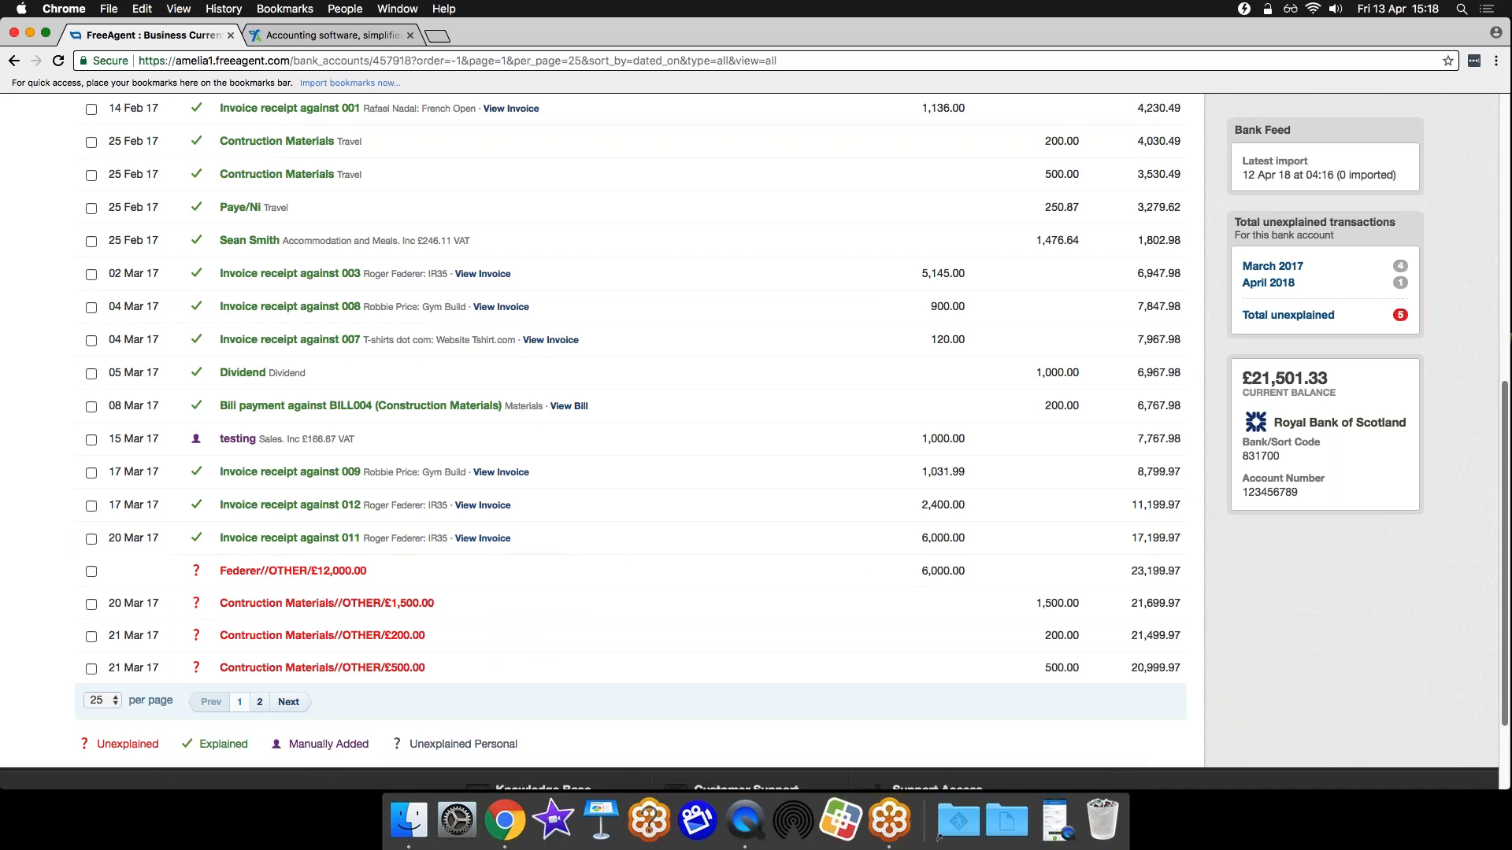
{"action": "left_click", "coordinate": [297, 573]}
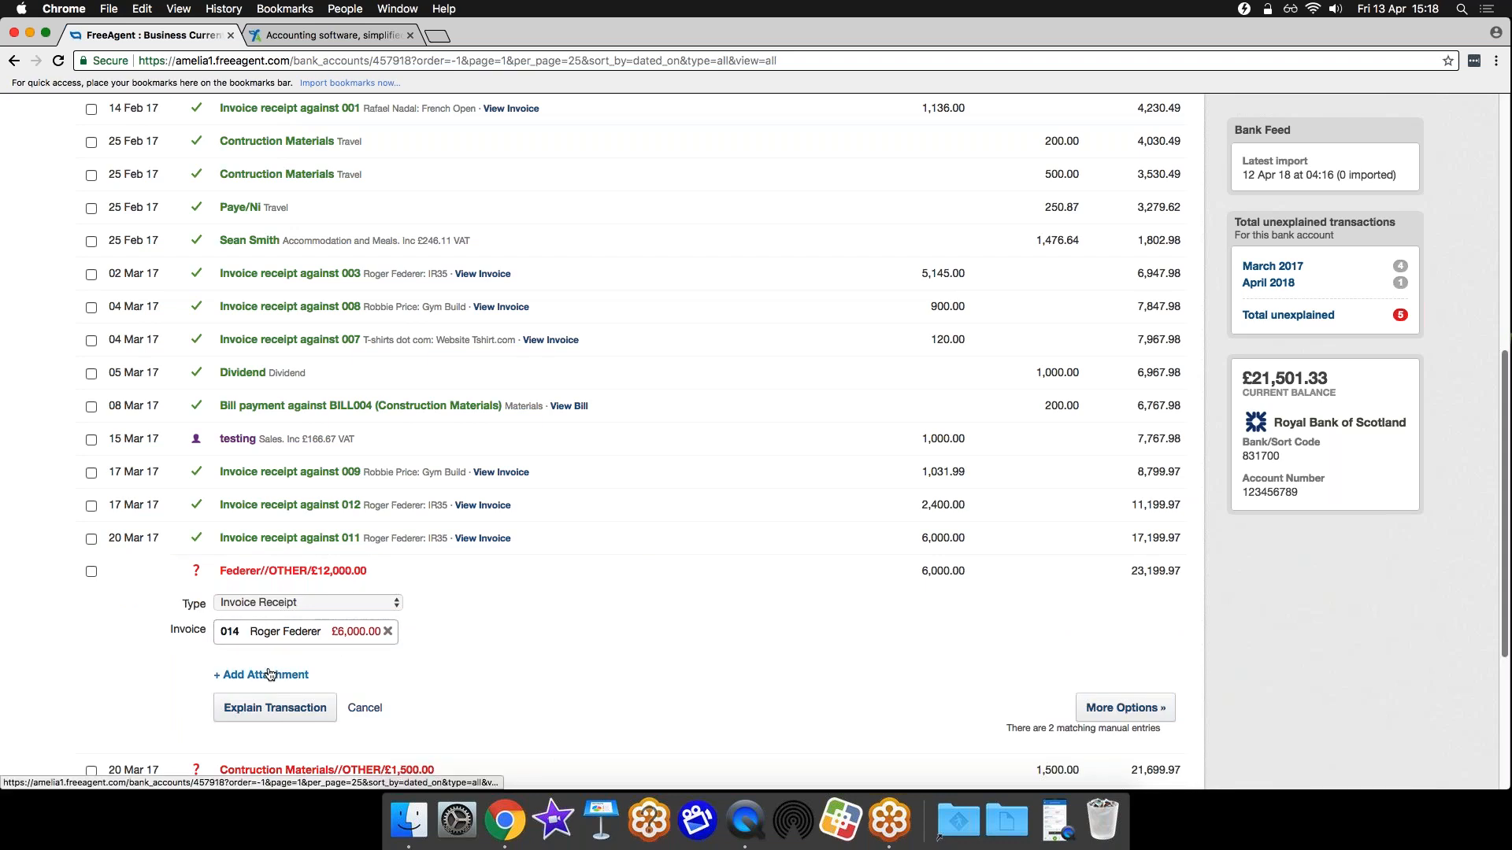
{"action": "left_click", "coordinate": [286, 710]}
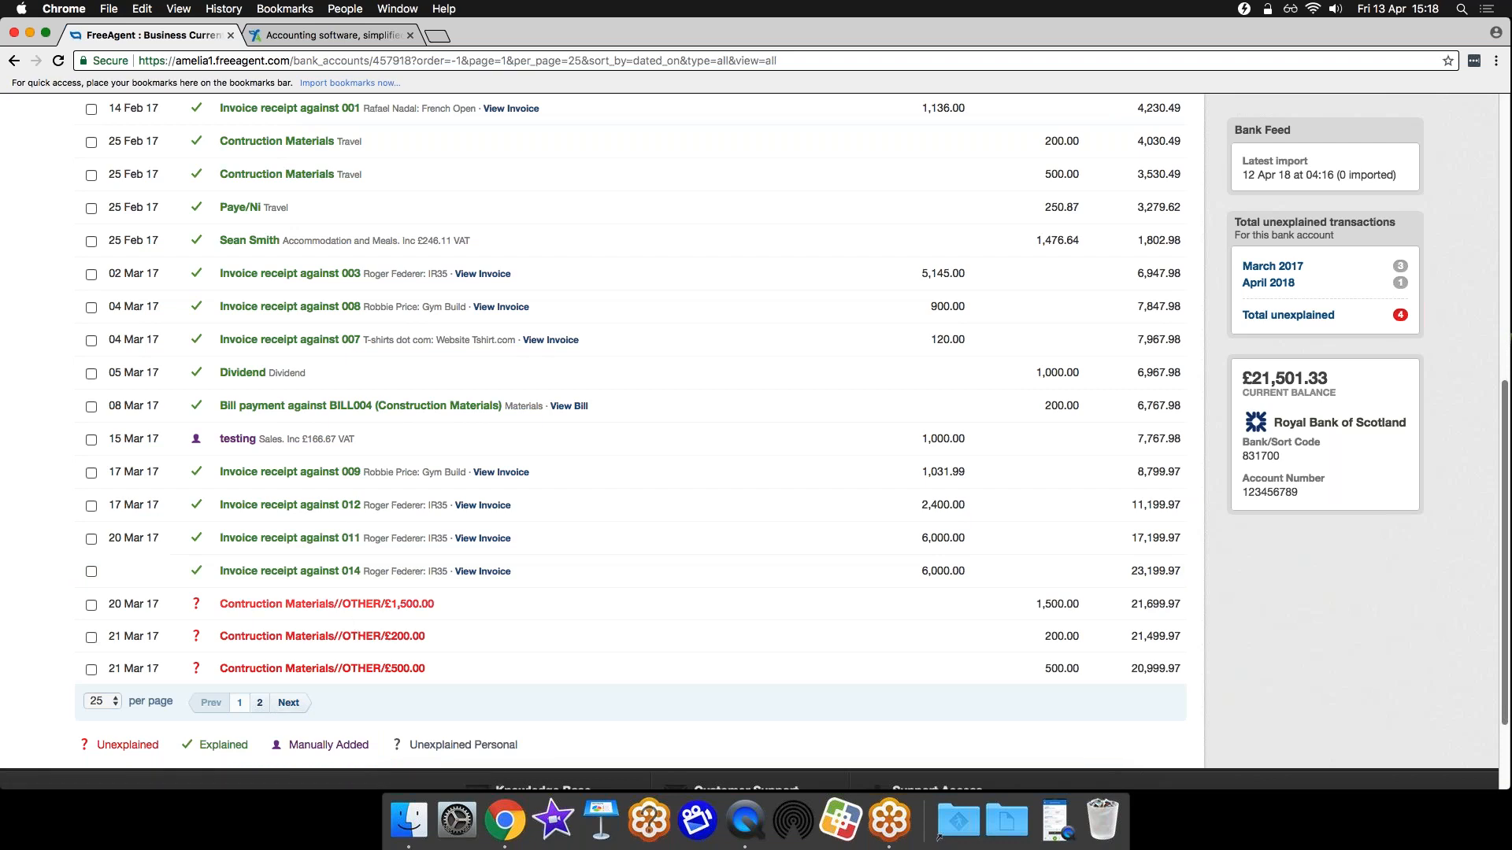
{"action": "left_click", "coordinate": [1056, 821]}
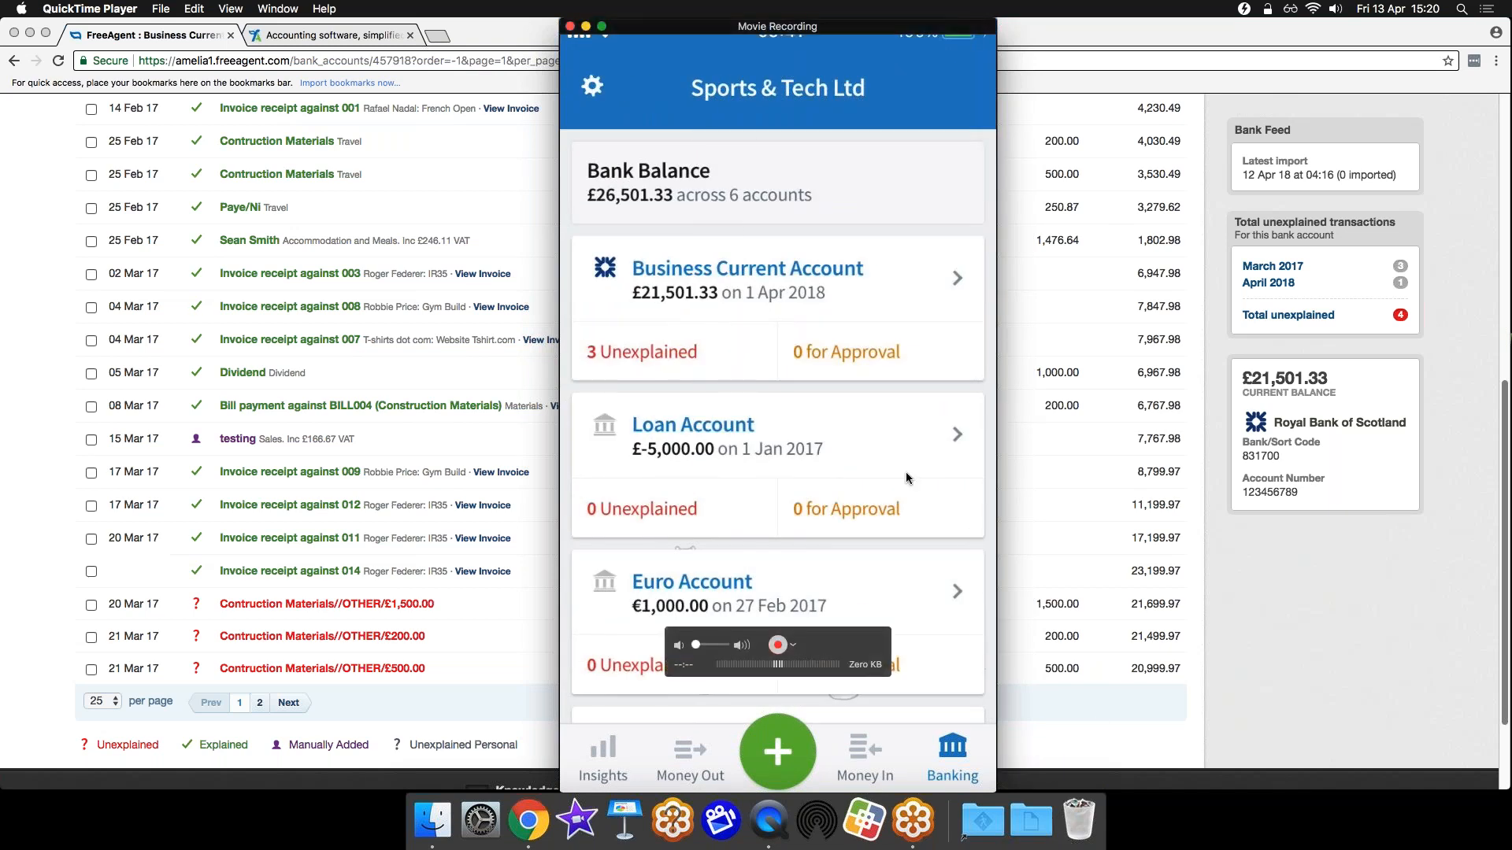
{"action": "left_click", "coordinate": [370, 35]}
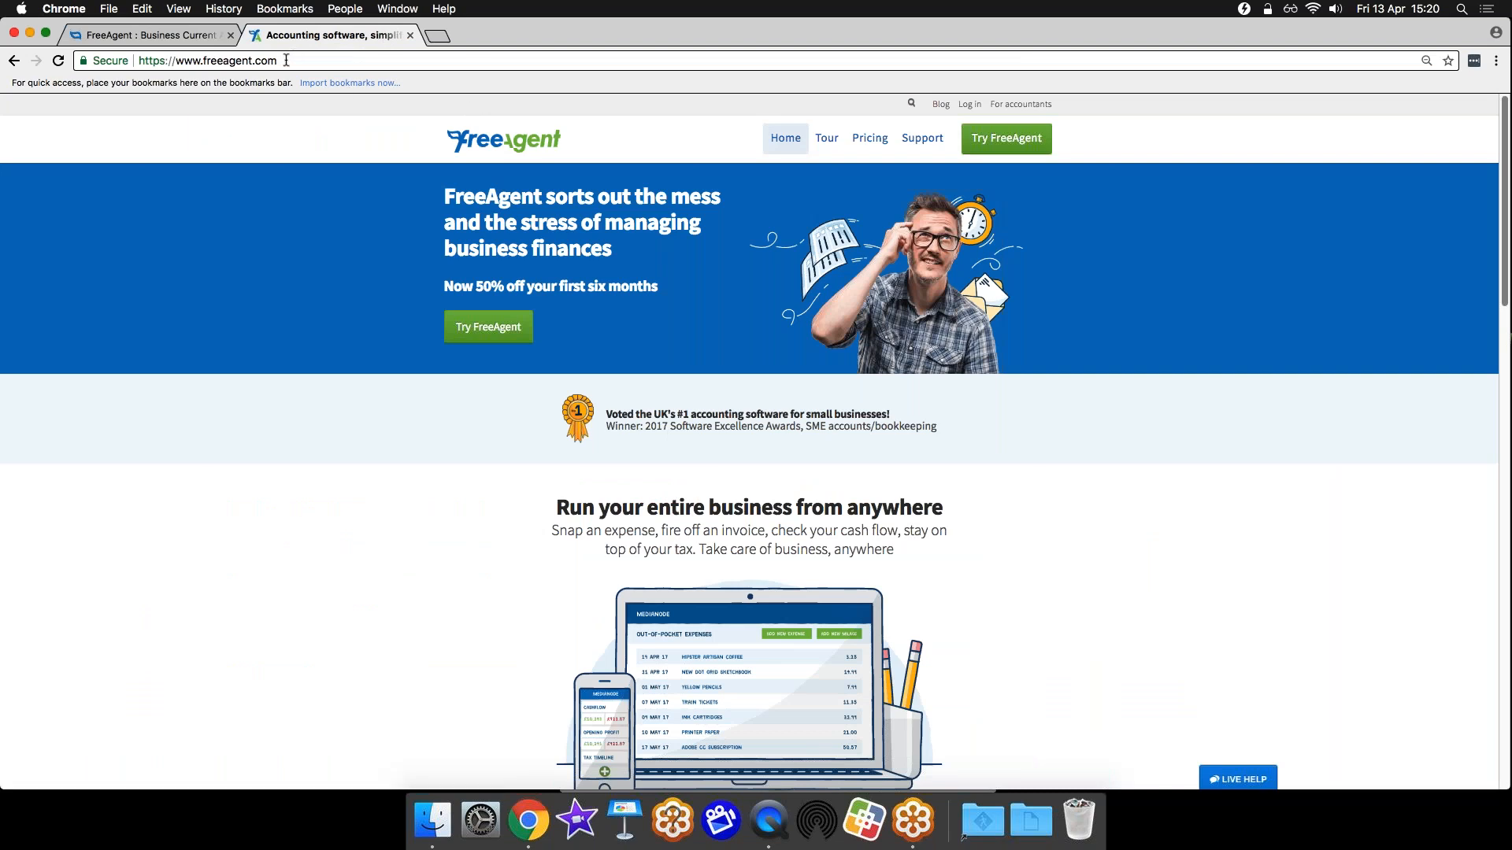
{"action": "left_click_drag", "start_coordinate": [284, 60], "coordinate": [174, 60]}
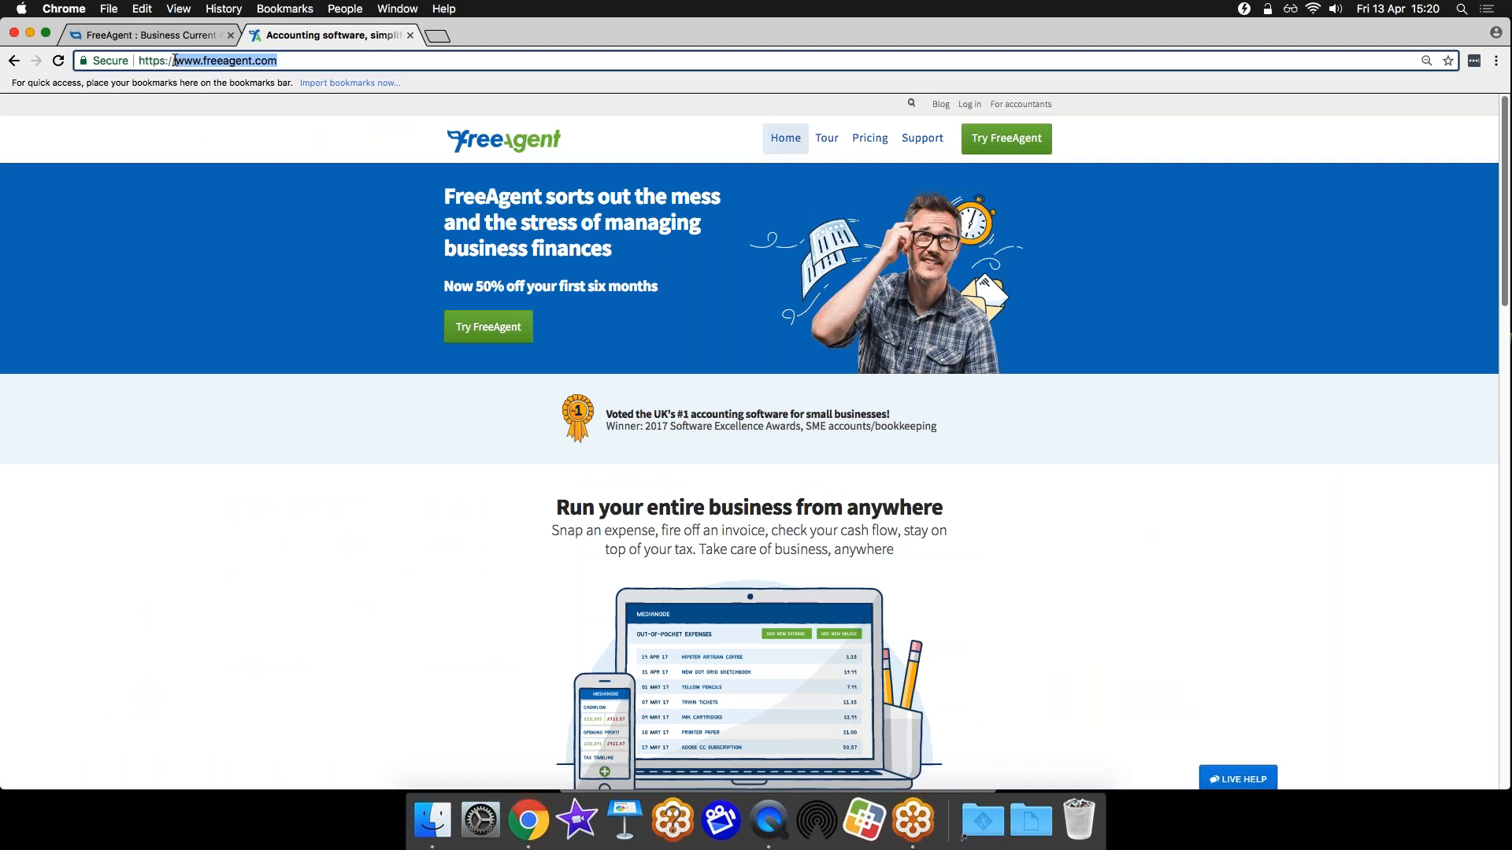